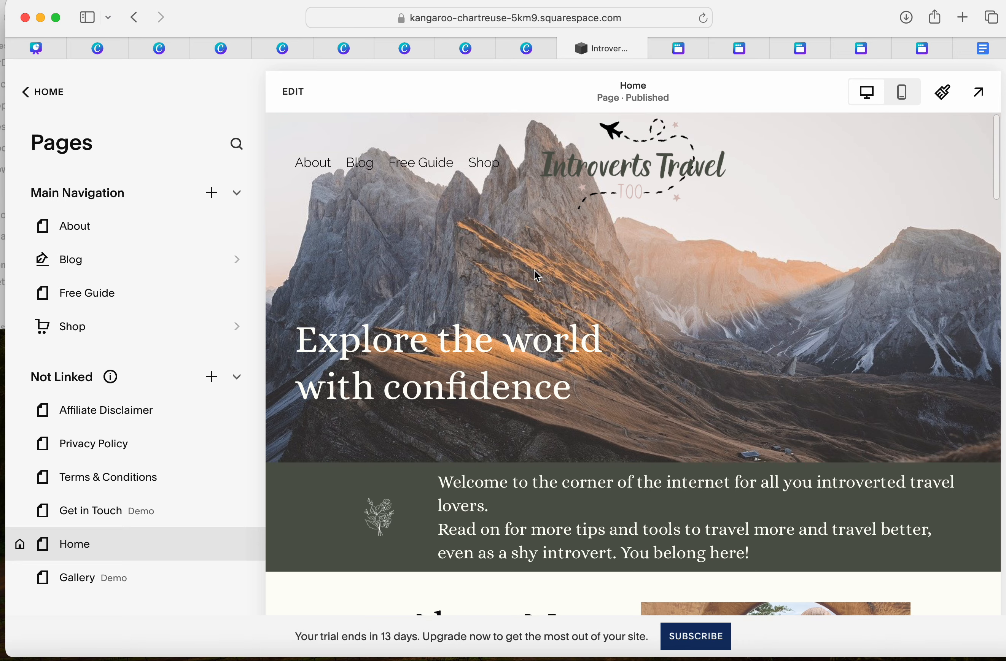
- Look through the Home page and open it for editing at the In the Blog section
scroll(589, 334, down, 5)
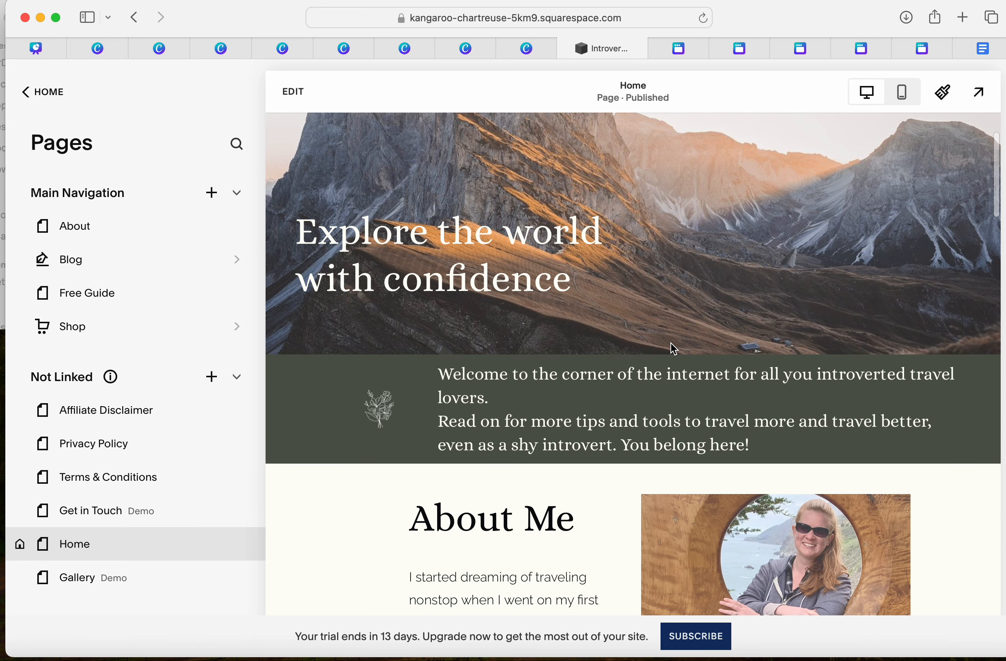
scroll(672, 344, down, 20)
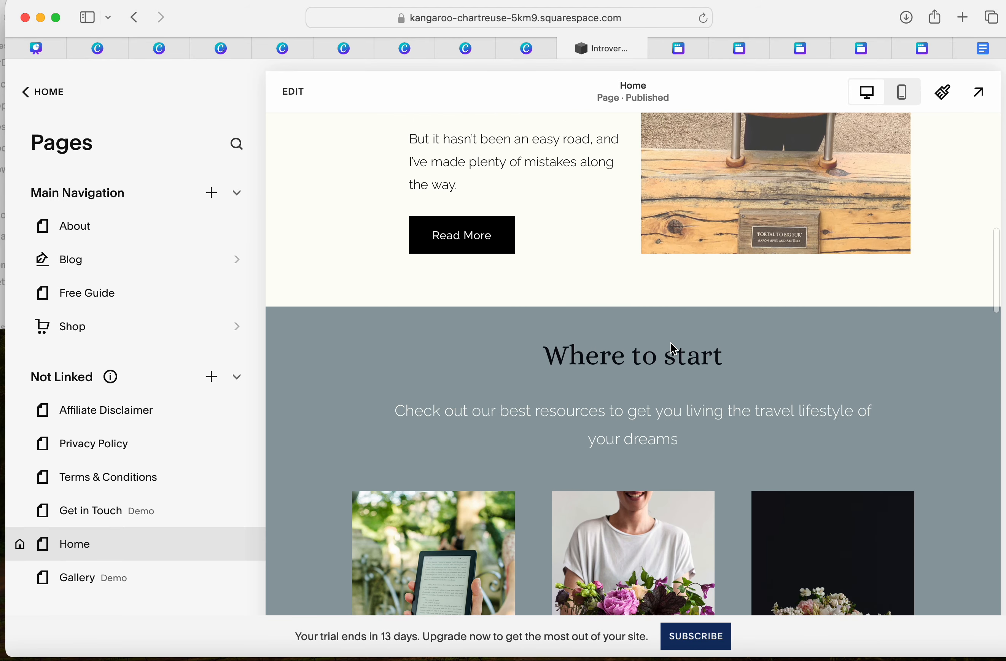
scroll(670, 343, down, 20)
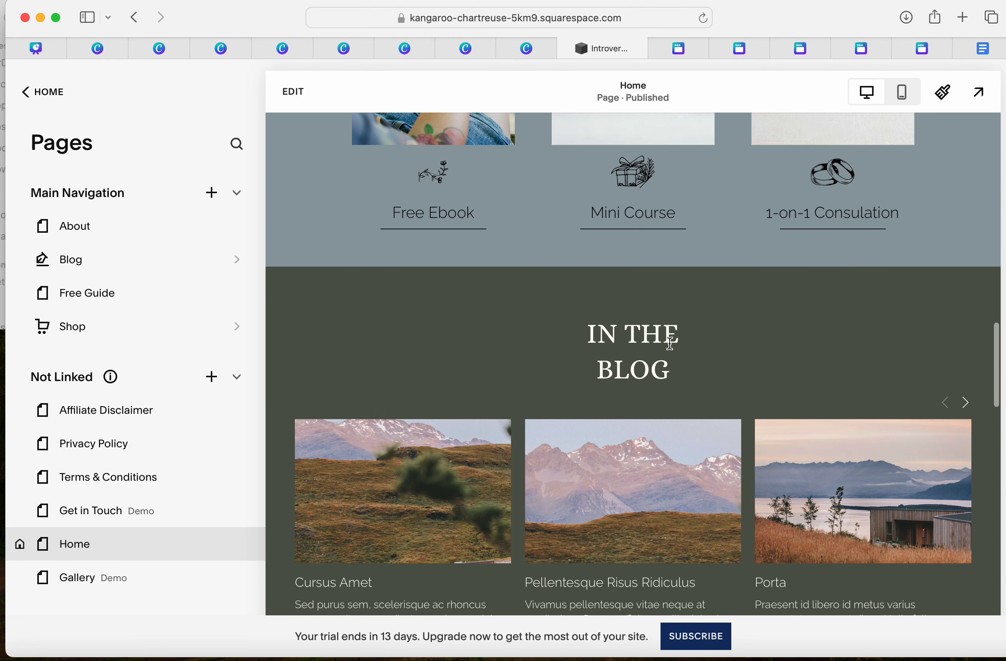
scroll(664, 308, down, 6)
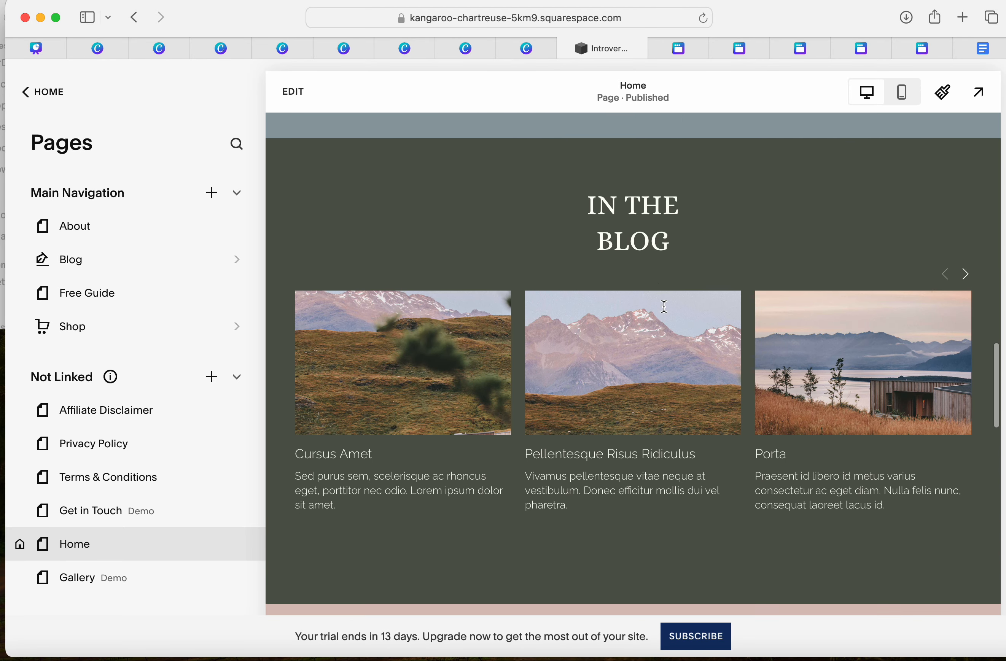
scroll(664, 307, down, 2)
scroll(664, 307, up, 5)
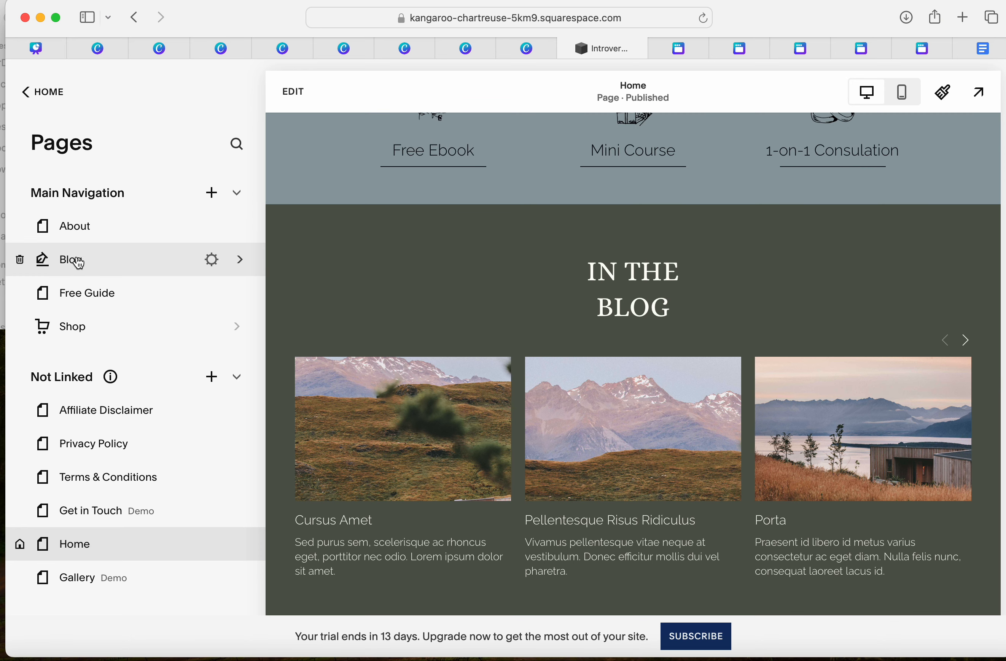
click(293, 97)
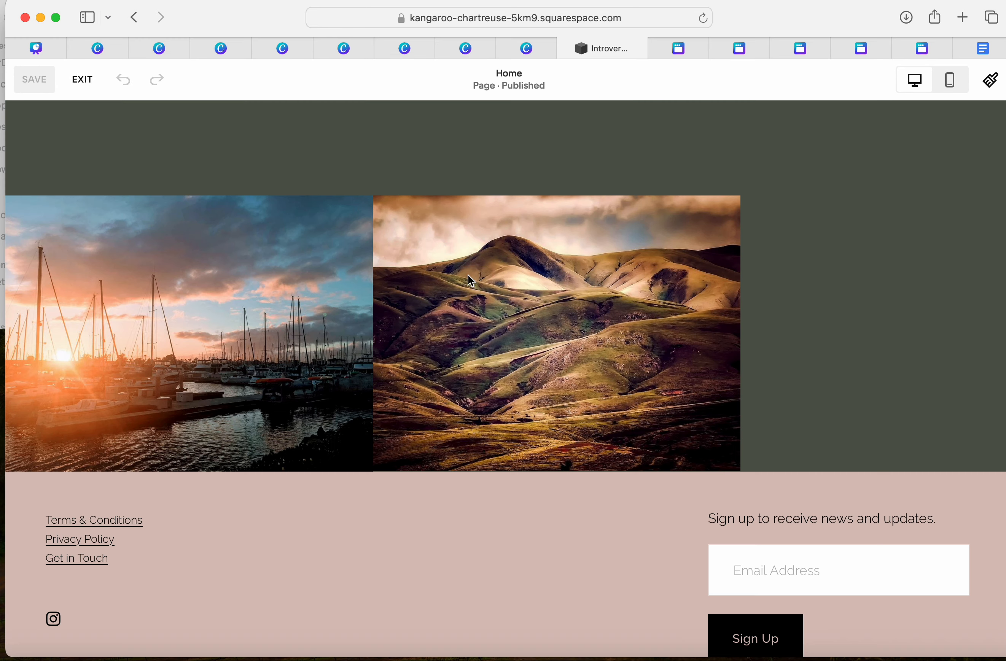
scroll(624, 367, down, 7)
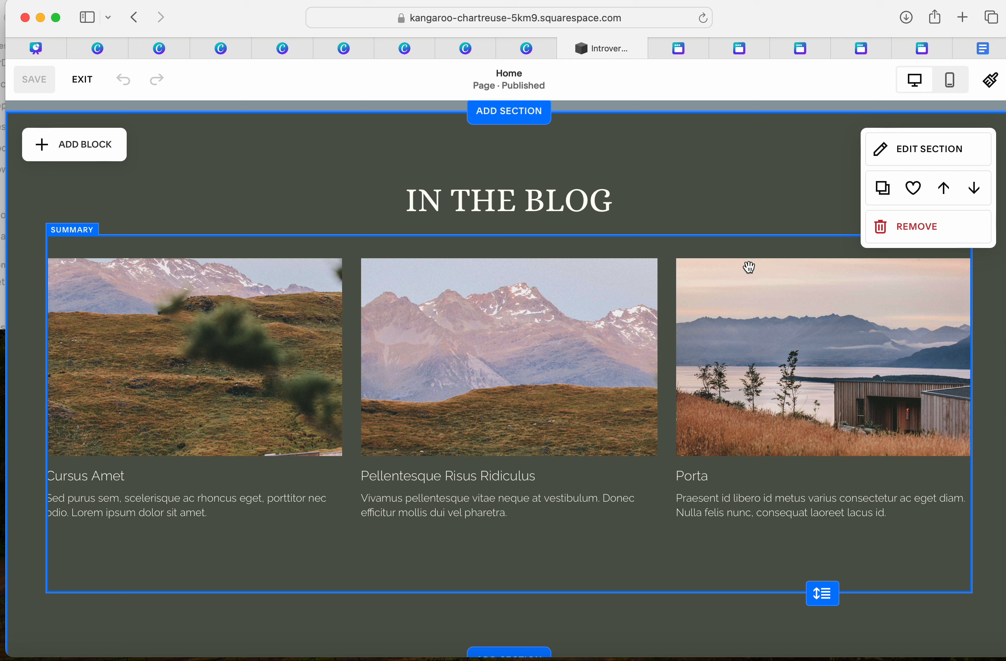
- Set the In the Blog summary block to display content from the Blog page and save the Home page
click(517, 251)
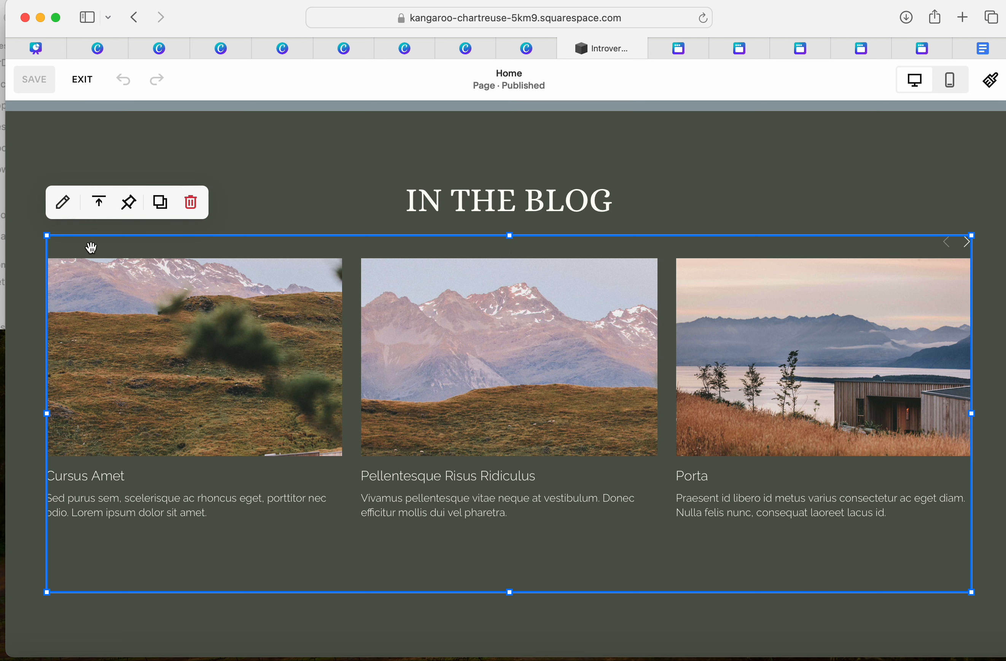
click(64, 204)
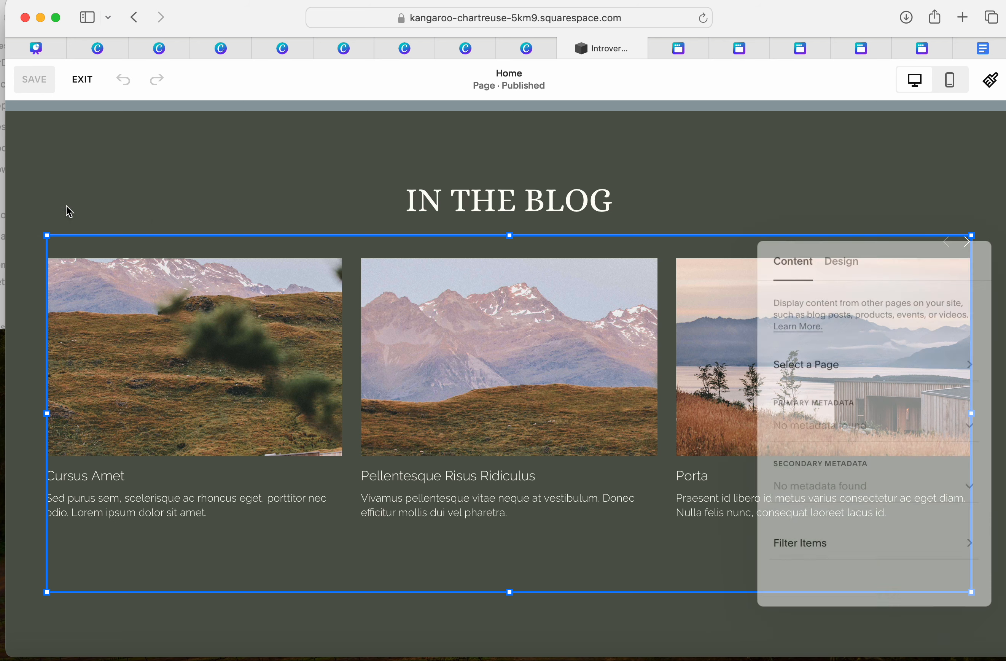
click(863, 371)
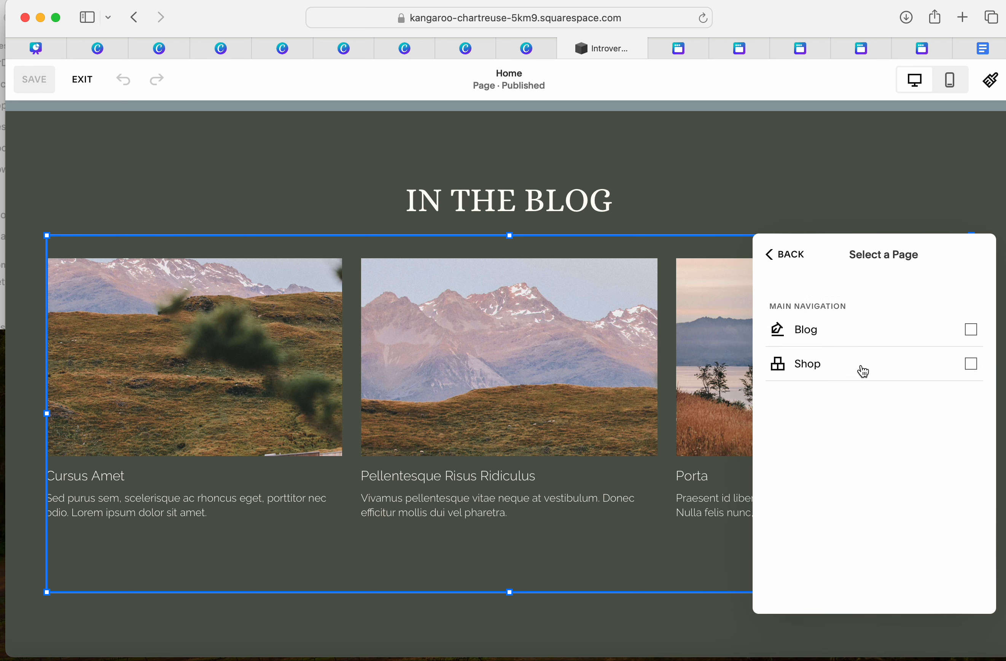
click(971, 333)
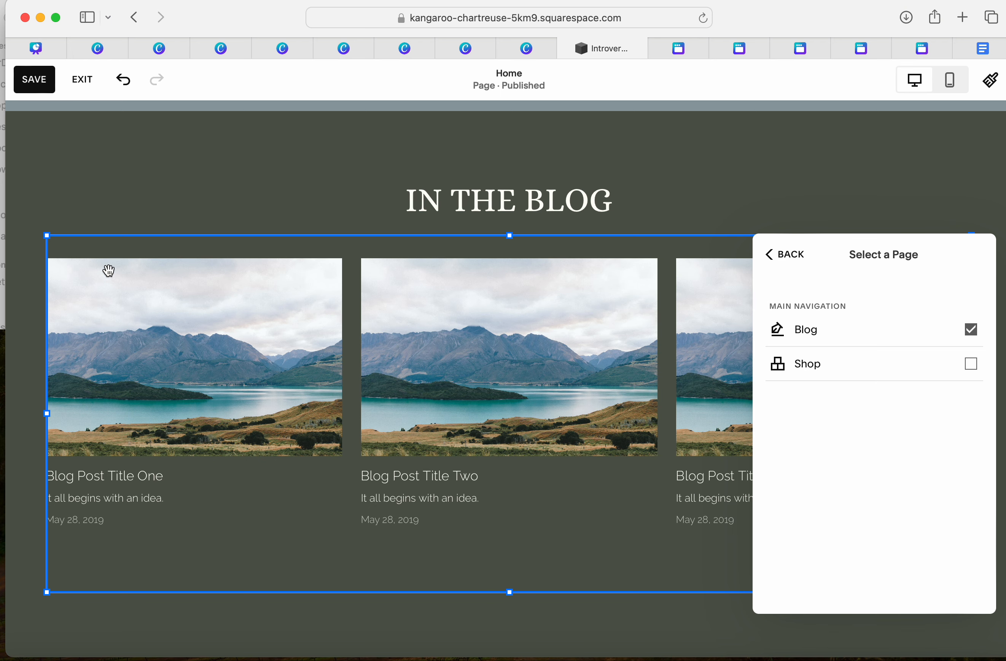
click(41, 90)
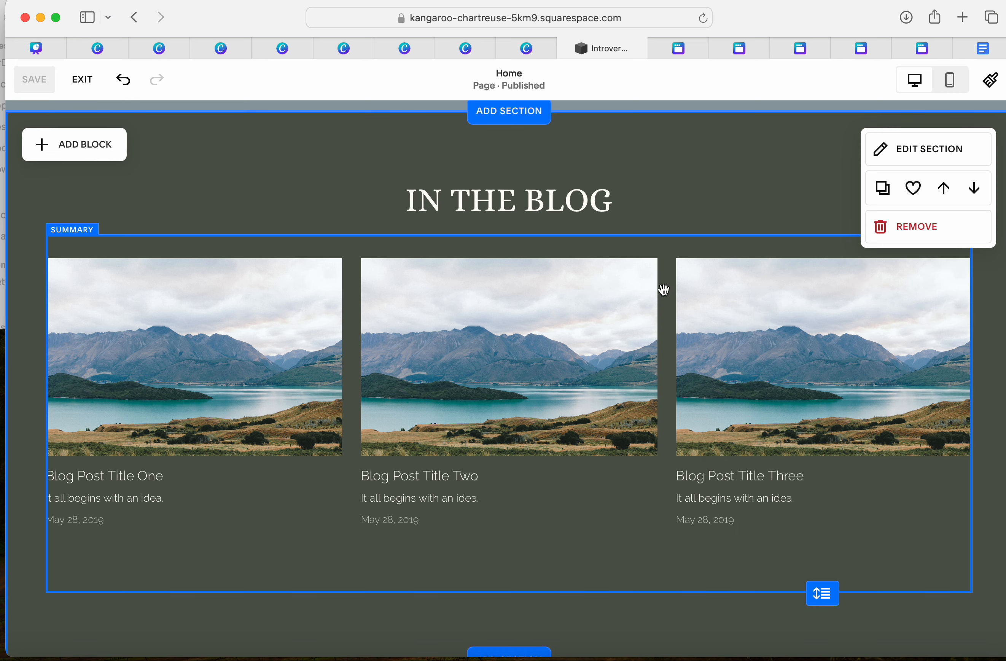
- Review the Home page's quotes, sign-up and resource sections, return to its top, and exit page editing
scroll(663, 290, down, 8)
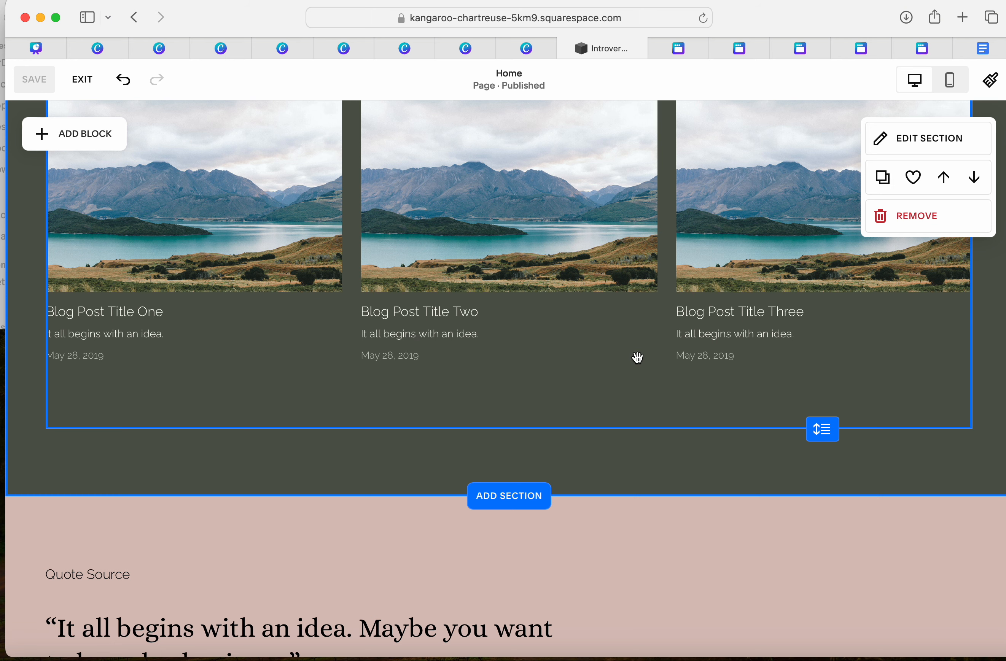
scroll(638, 357, down, 15)
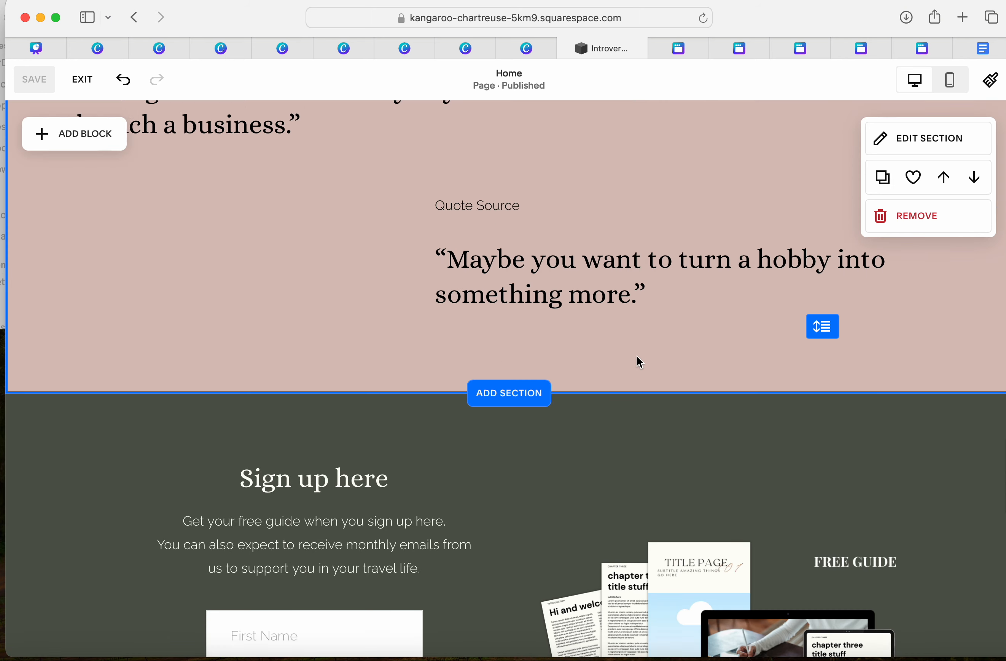
scroll(637, 357, down, 20)
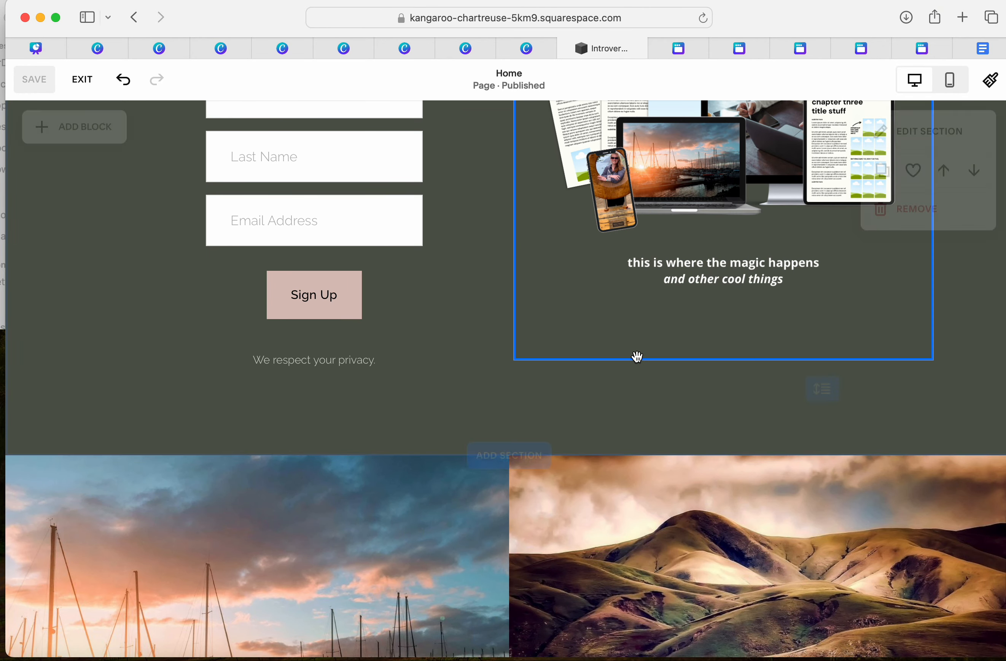
scroll(637, 357, up, 7)
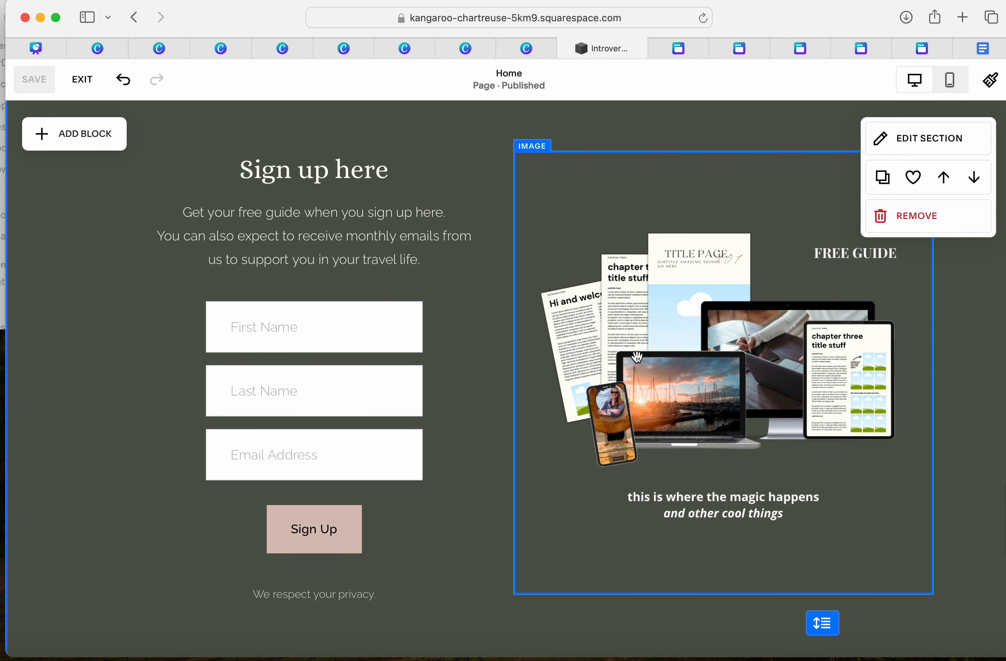
scroll(638, 357, up, 20)
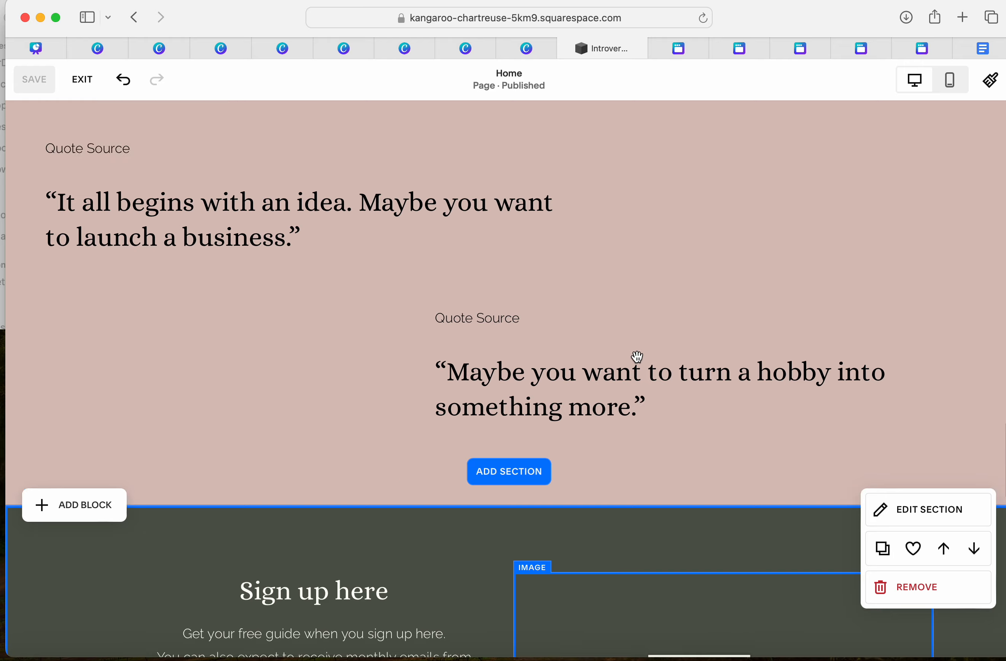
scroll(638, 357, up, 14)
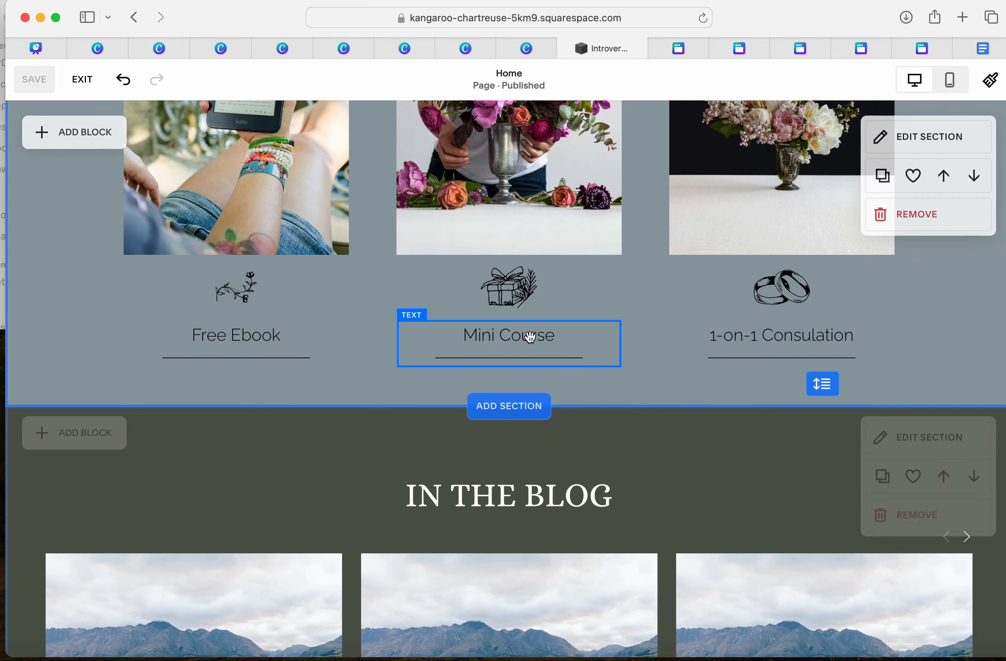
scroll(530, 336, up, 3)
scroll(530, 336, up, 20)
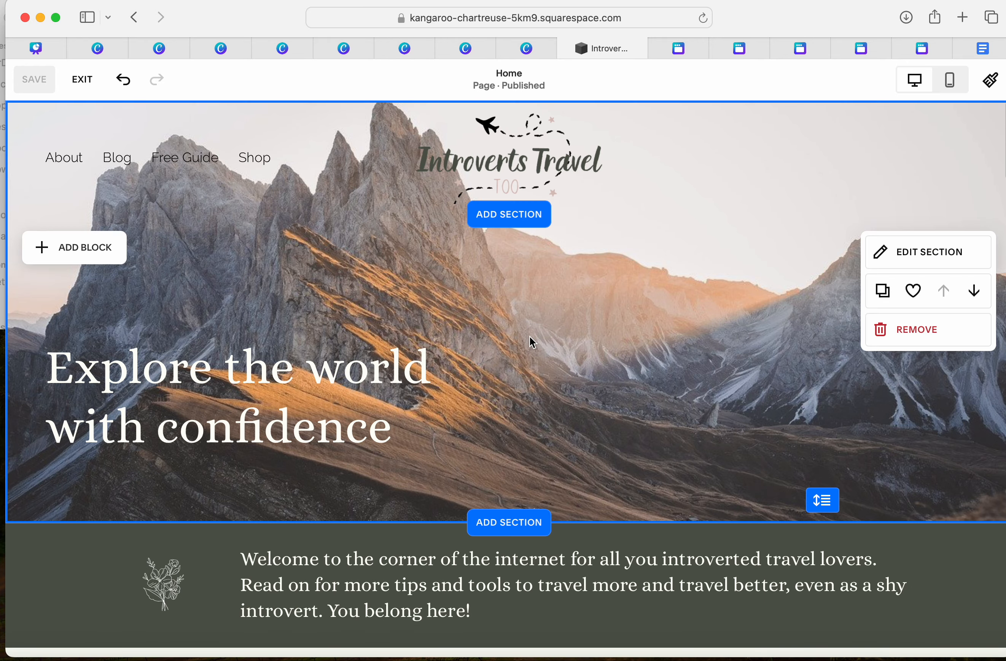
click(83, 80)
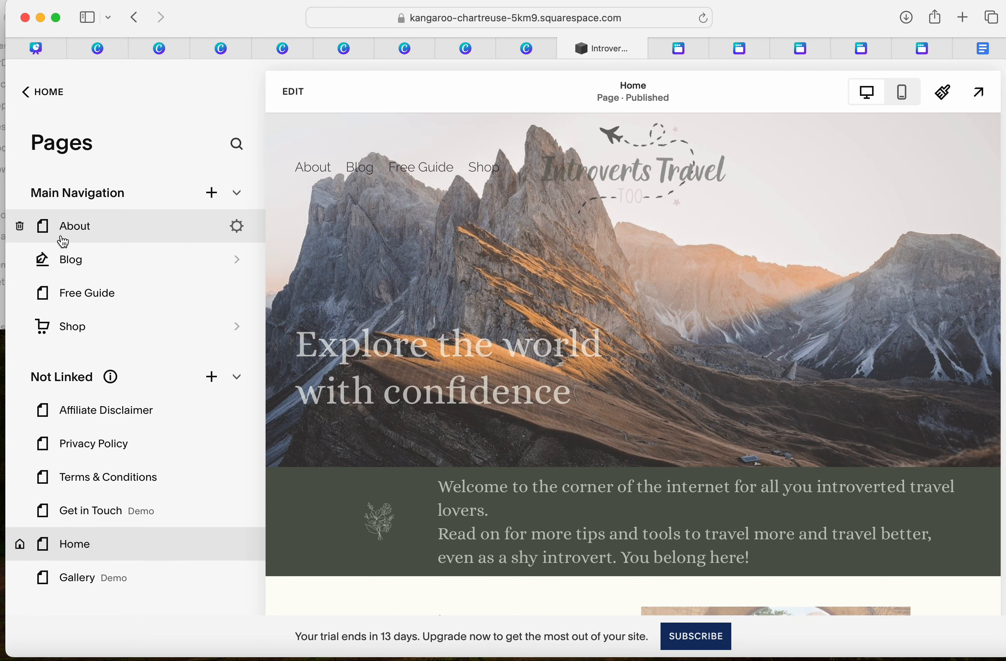
- Open the Blog page and examine how its posts are laid out down to the footer
click(75, 261)
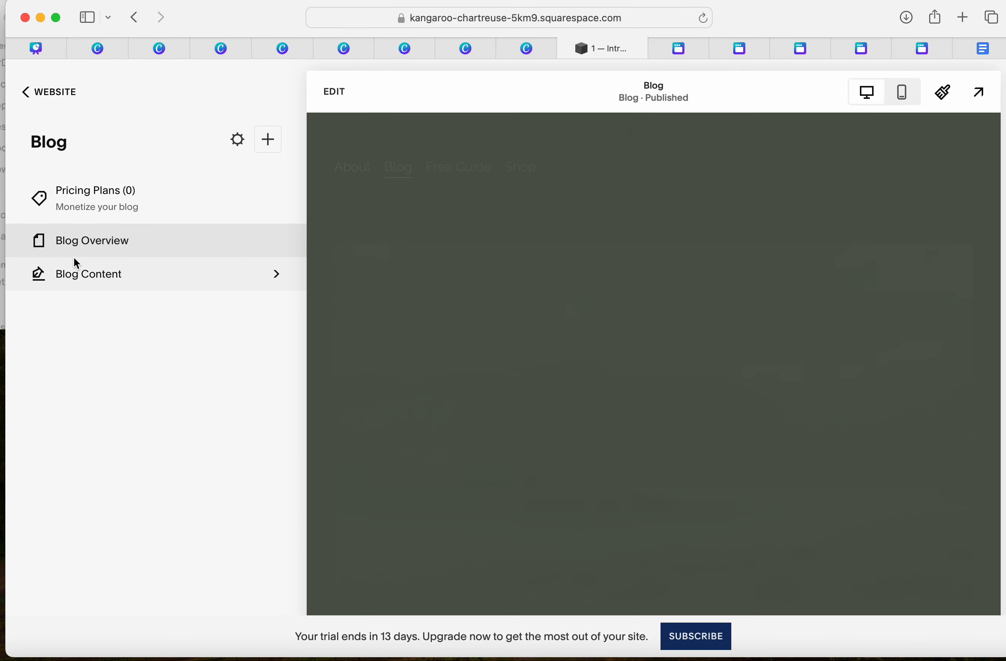
scroll(781, 257, down, 5)
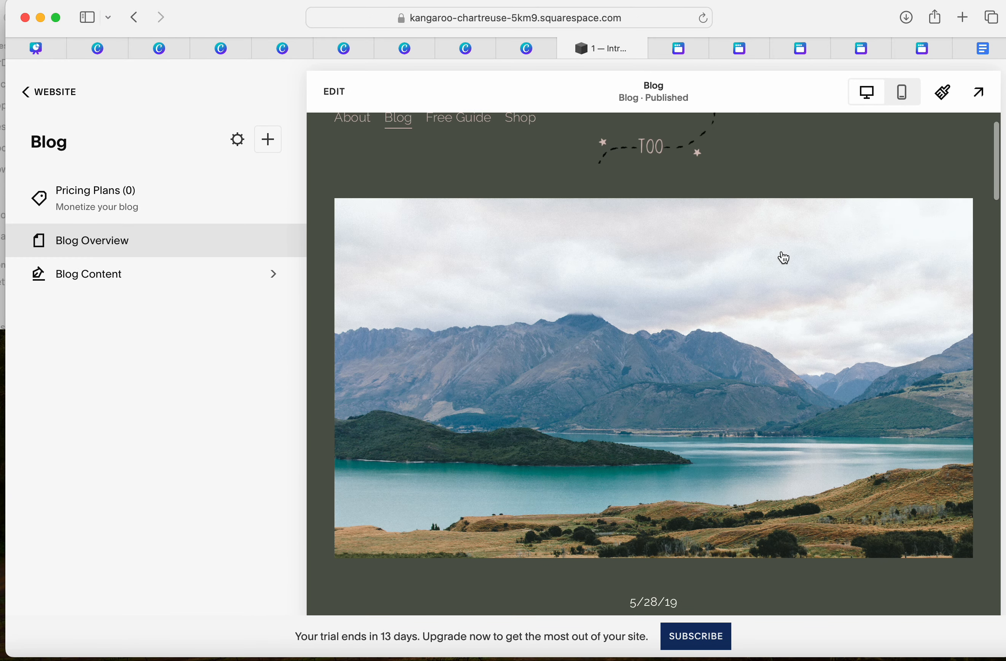
scroll(784, 258, down, 15)
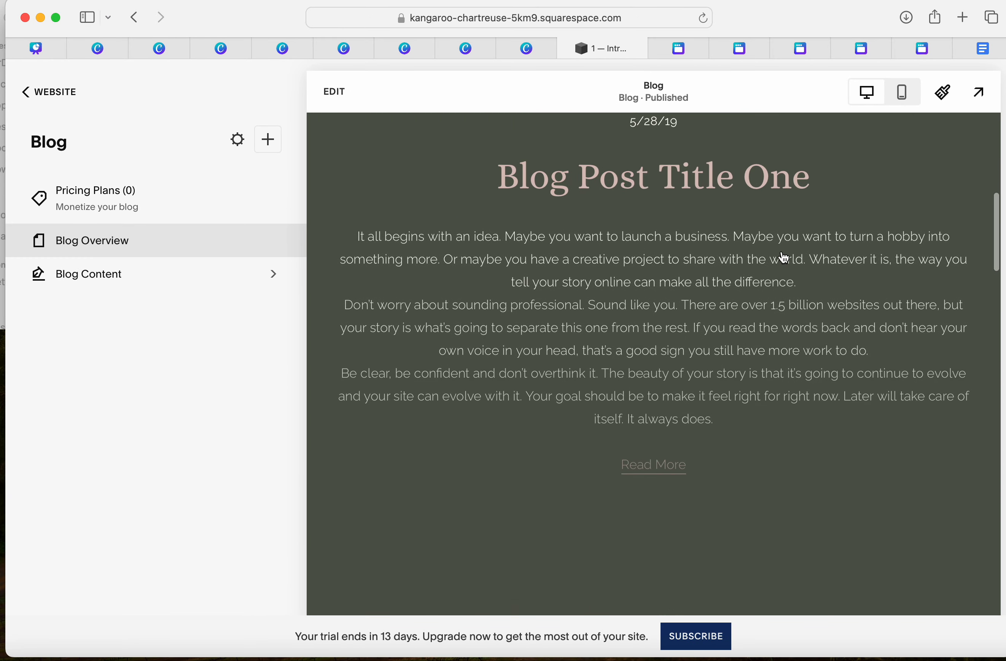
scroll(782, 252, down, 20)
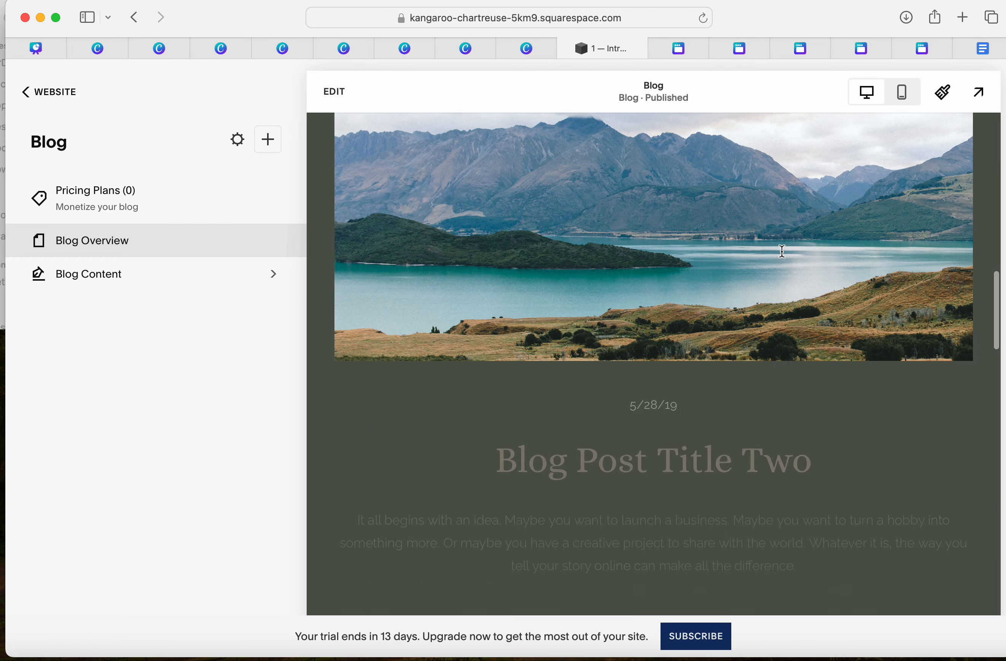
scroll(782, 252, down, 20)
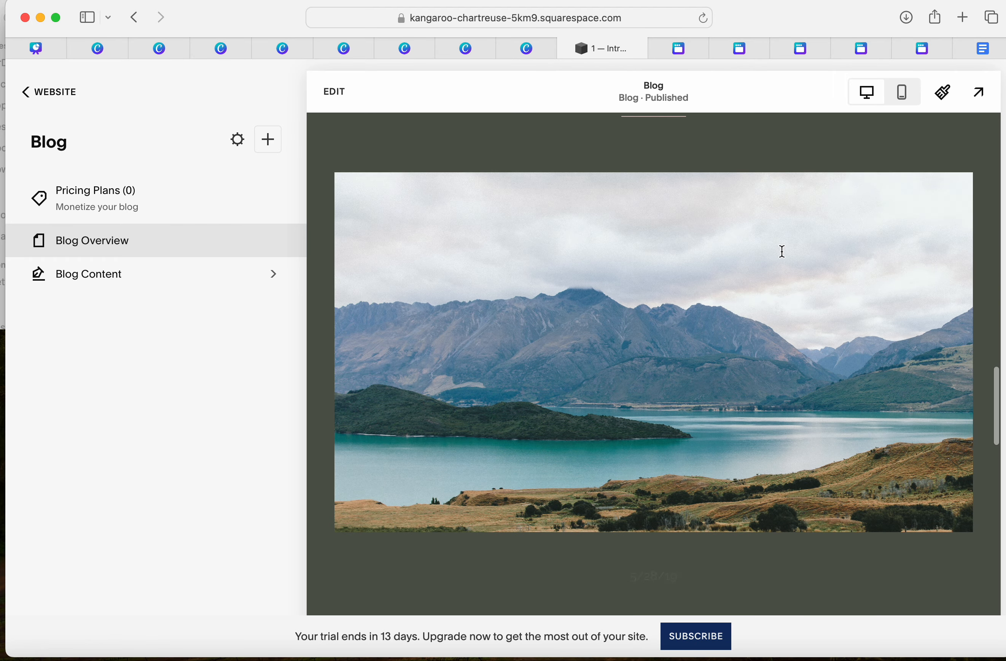
scroll(784, 256, down, 20)
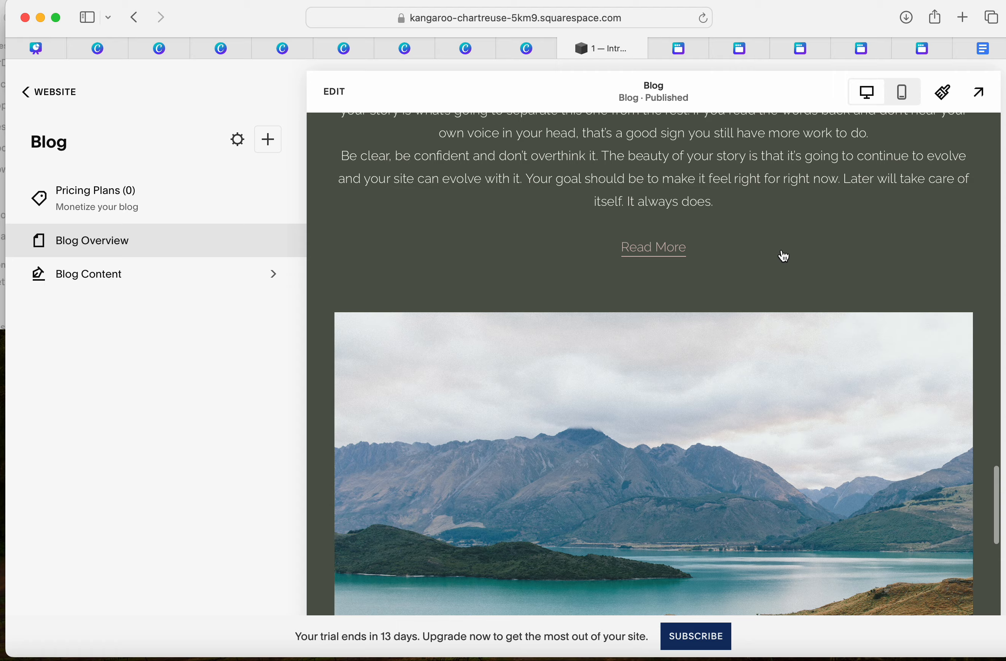
scroll(784, 257, down, 3)
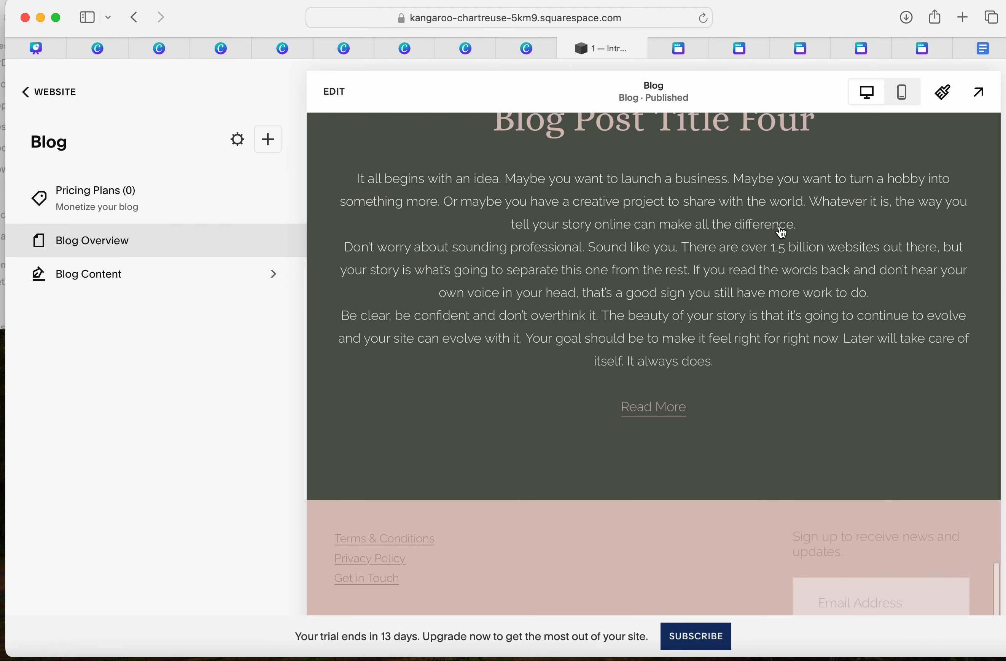
scroll(782, 240, up, 20)
scroll(782, 233, up, 20)
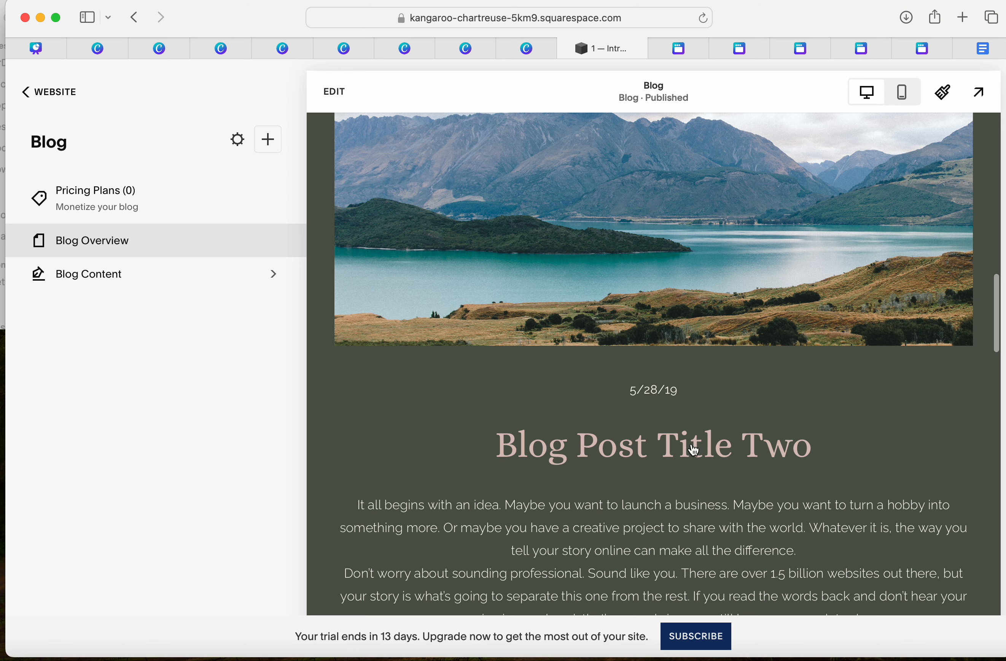
scroll(725, 343, up, 20)
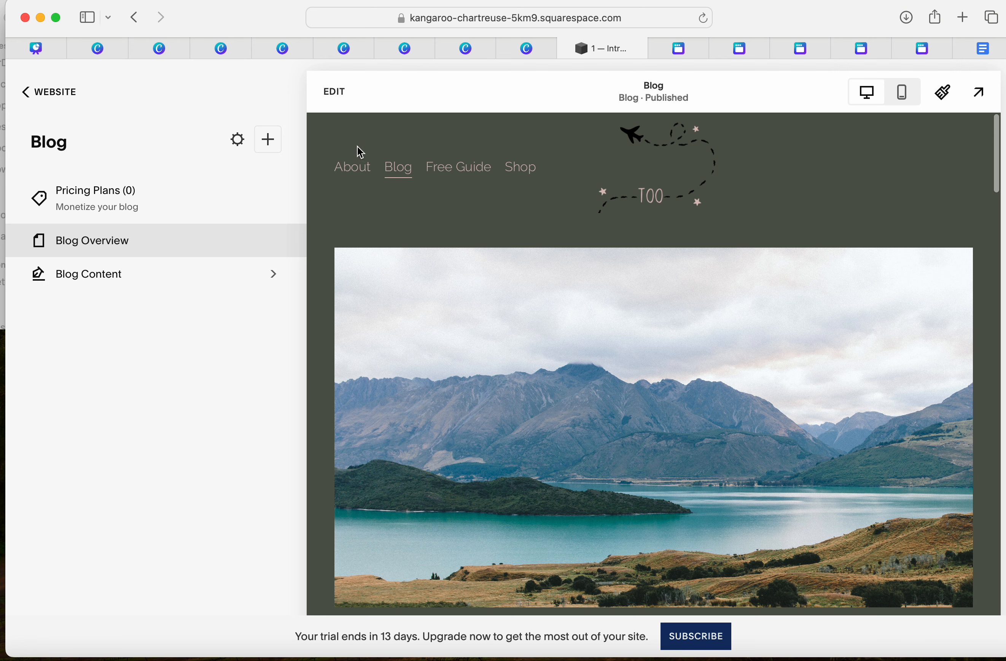
- Edit the Blog page and add a blank section above the post list
click(337, 93)
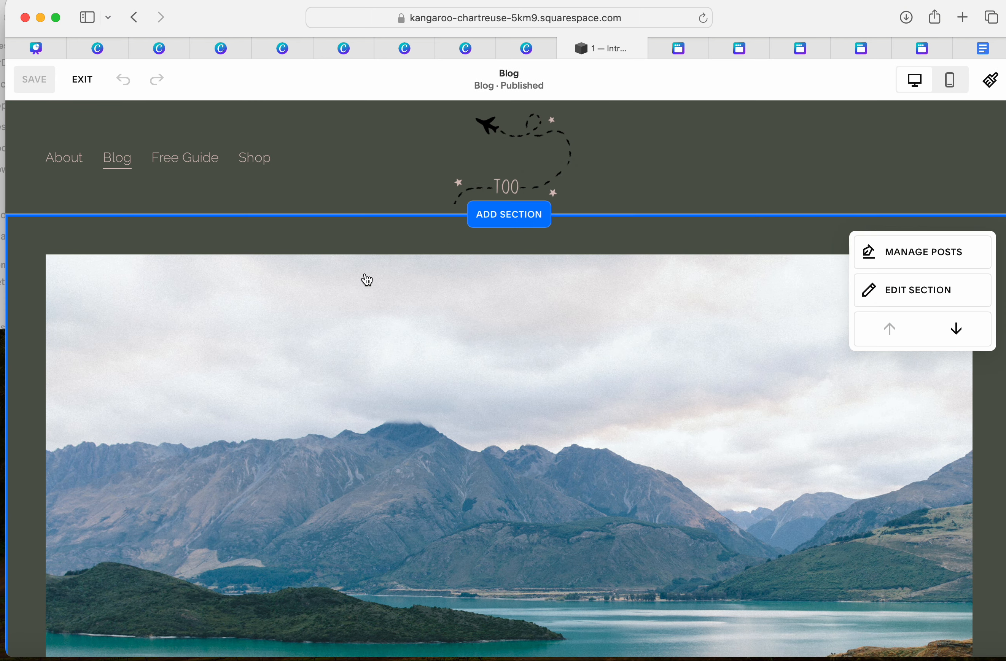
click(534, 217)
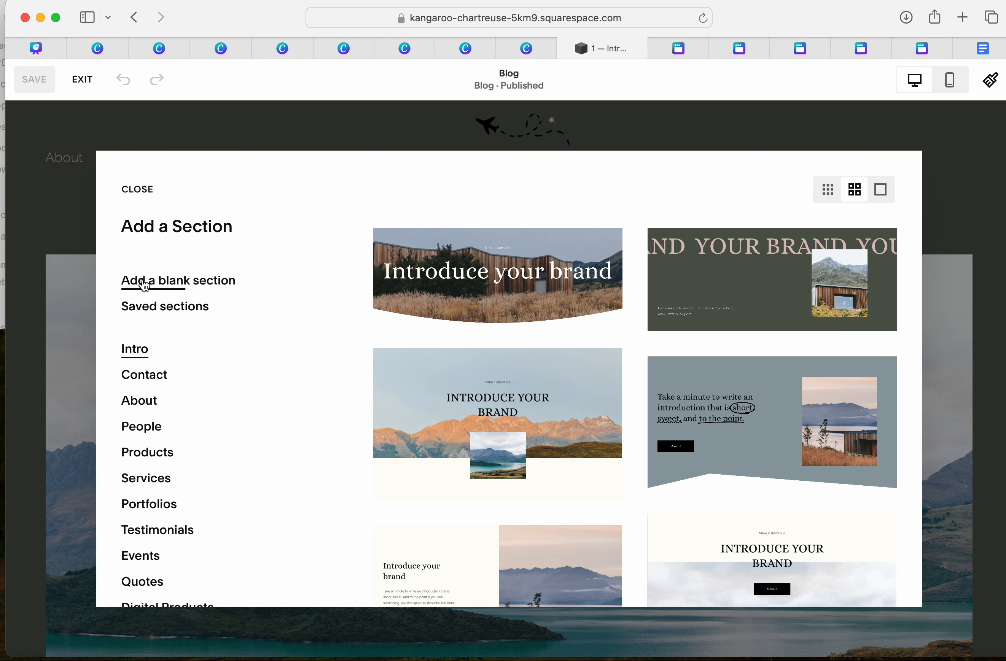
click(184, 287)
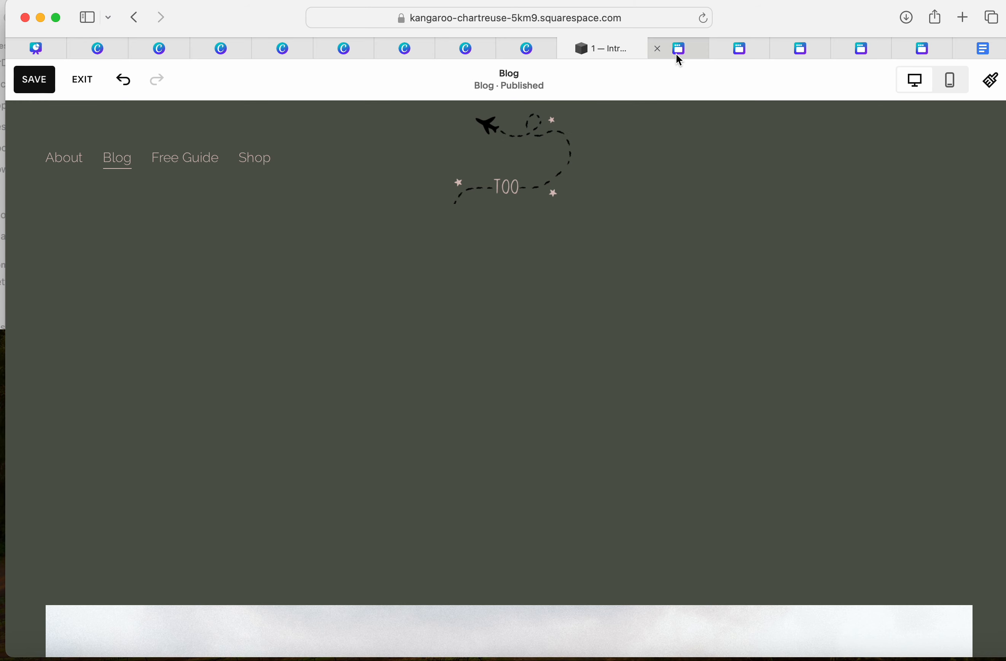
- Switch to the Blog PAGE template in Canva and view its header area with the elements panel collapsed
click(676, 54)
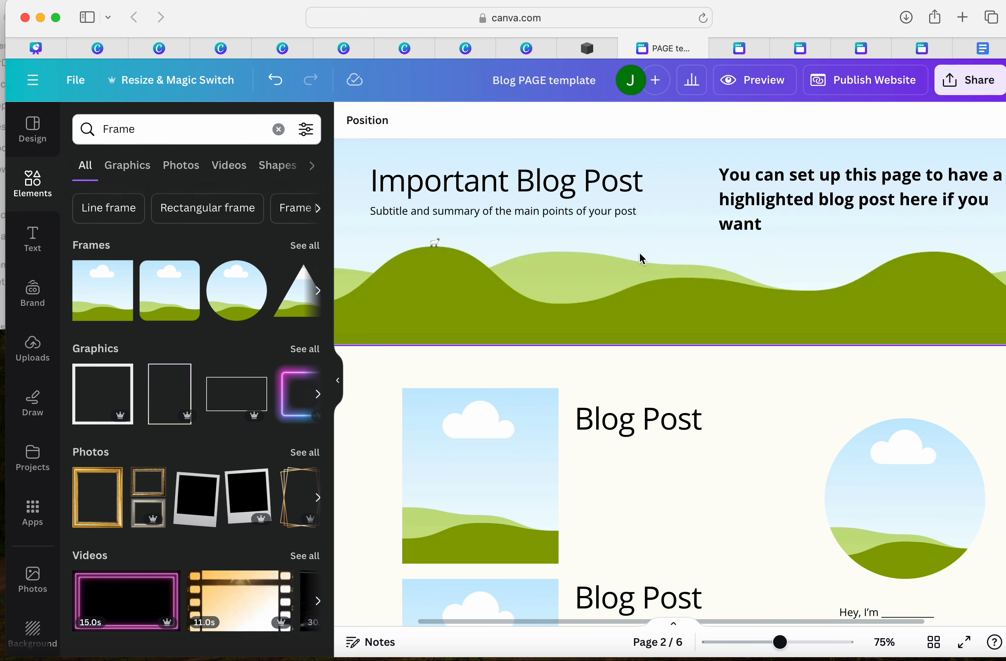
scroll(642, 259, down, 2)
scroll(642, 259, up, 5)
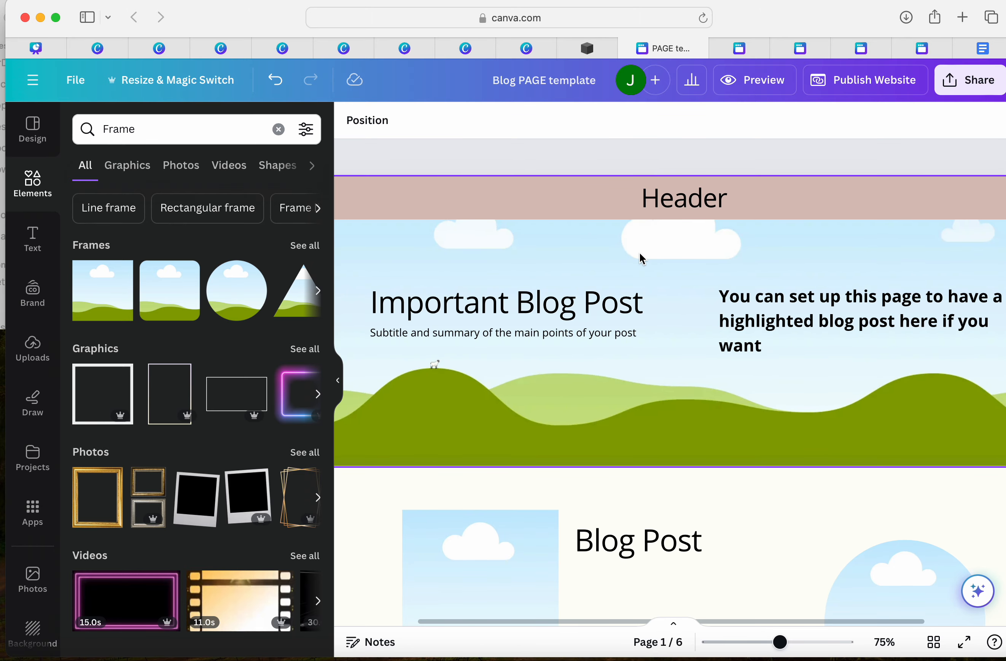
click(338, 381)
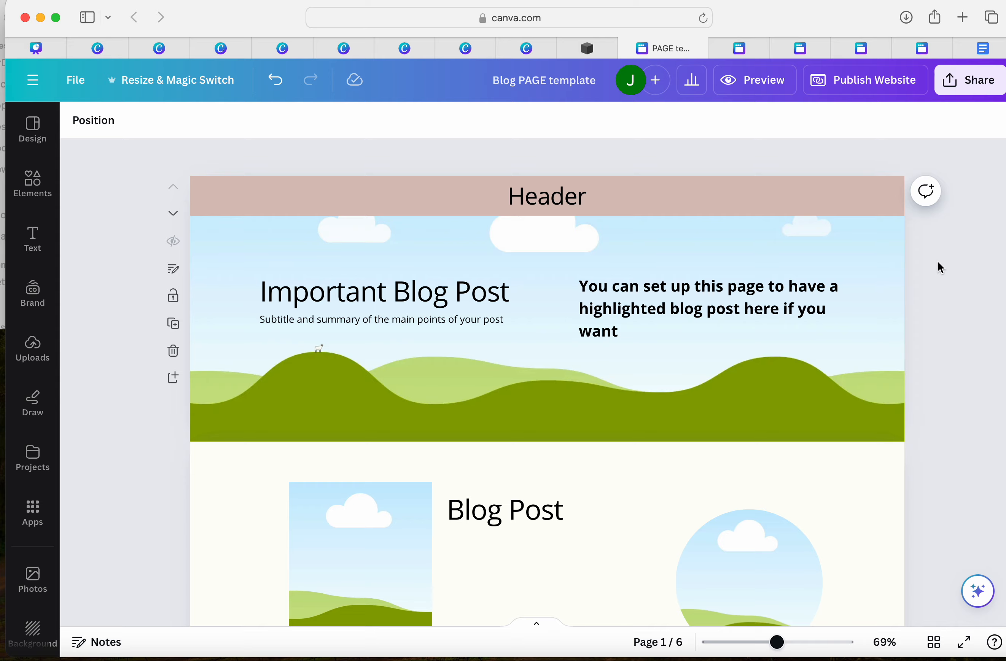
- Examine the Blog PAGE template's highlighted-post banner, its rows of blog posts, and the introduction sidebar beside them
scroll(939, 266, down, 4)
scroll(940, 267, down, 4)
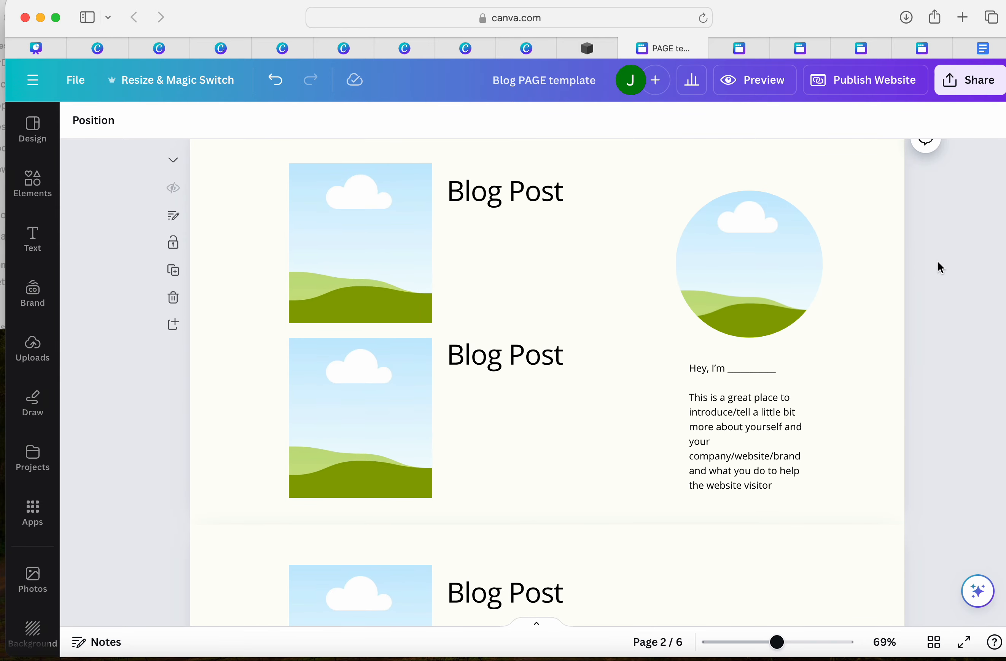
scroll(940, 267, up, 2)
scroll(940, 267, down, 1)
scroll(940, 267, up, 1)
scroll(940, 267, down, 2)
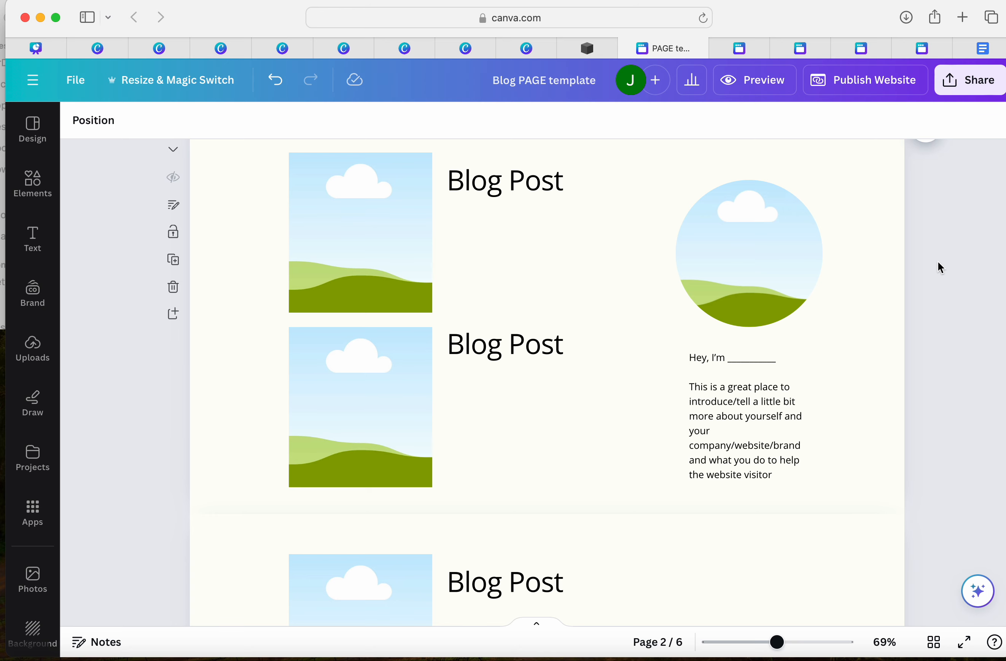
scroll(940, 267, down, 2)
scroll(940, 267, up, 3)
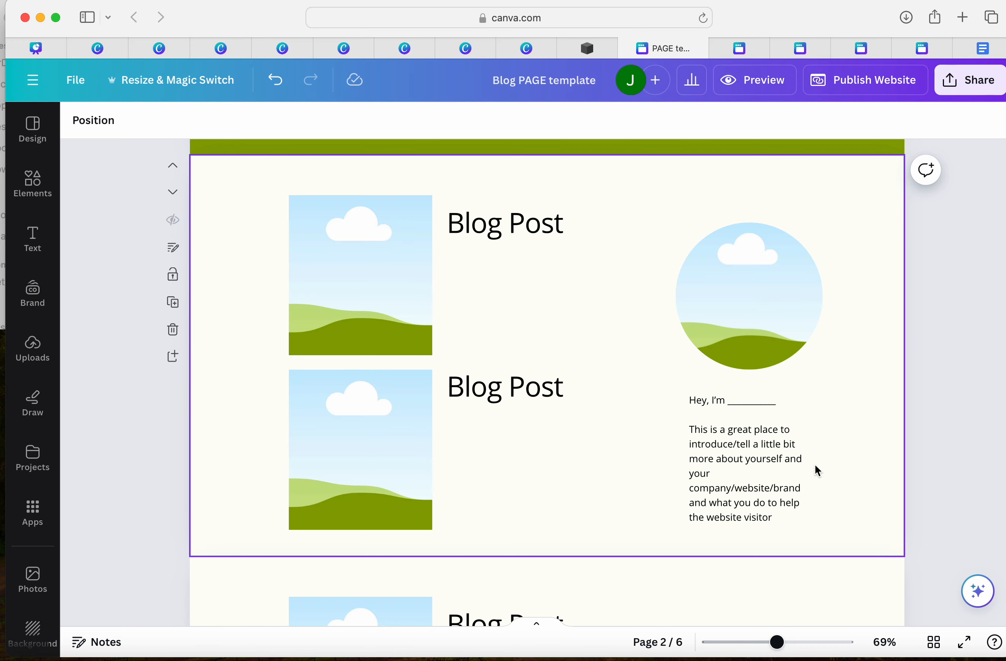
scroll(888, 376, up, 5)
scroll(888, 375, down, 7)
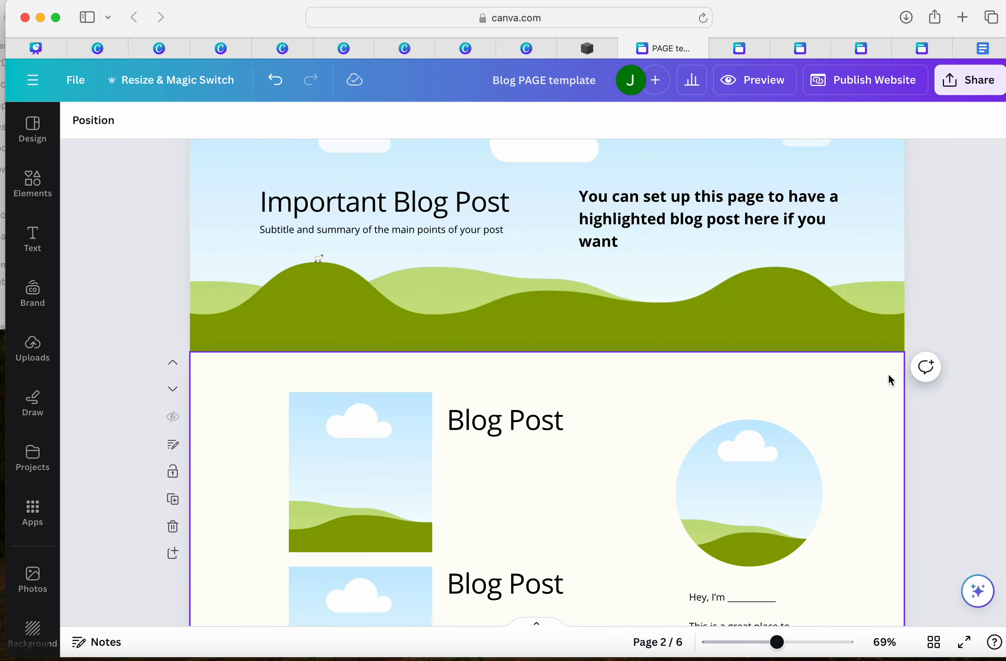
scroll(890, 380, up, 4)
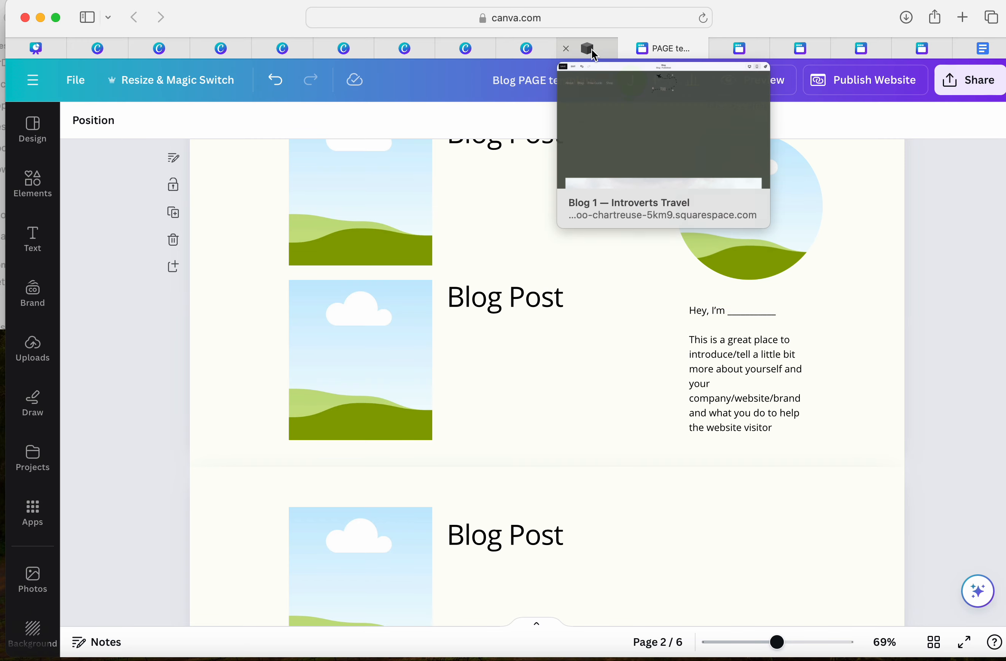
- Switch back to Squarespace and add a text block reading "IMPORTANT BLOG POST TITLE HERE" to the blank section
click(592, 50)
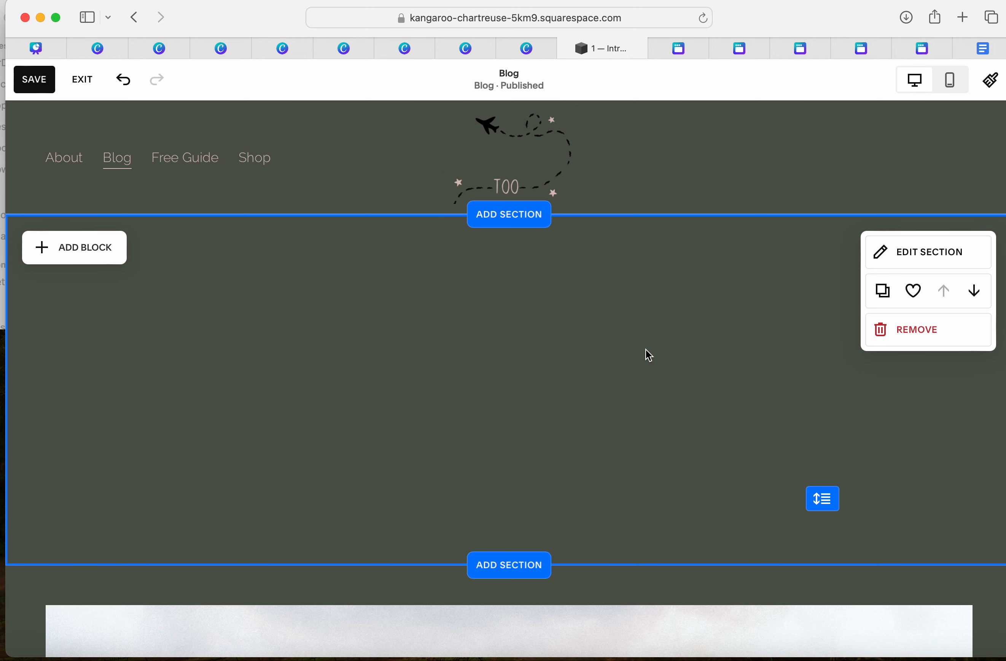
click(63, 262)
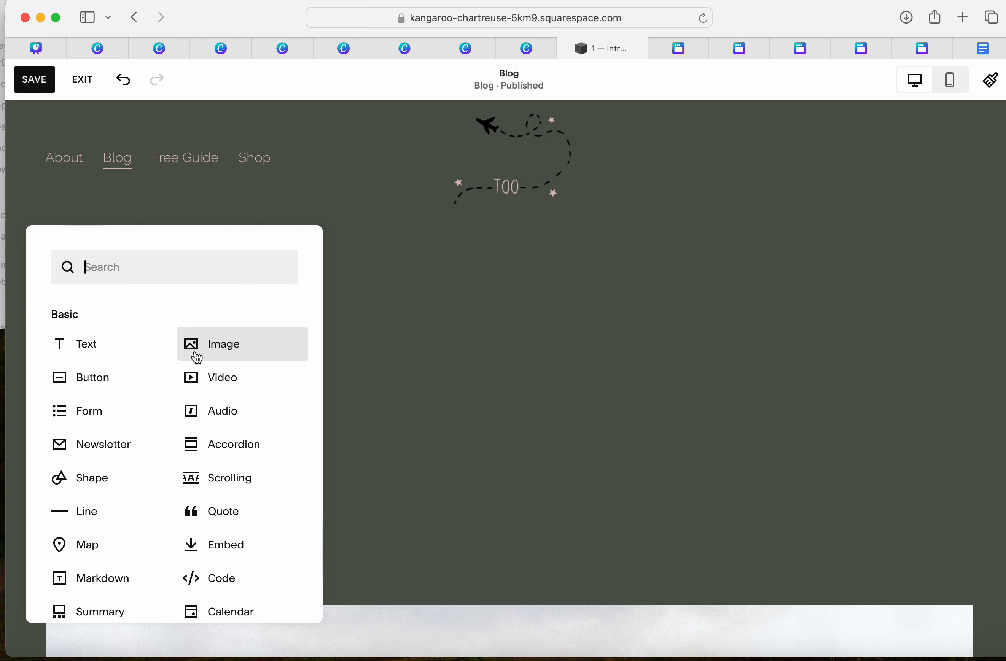
click(124, 351)
click(122, 299)
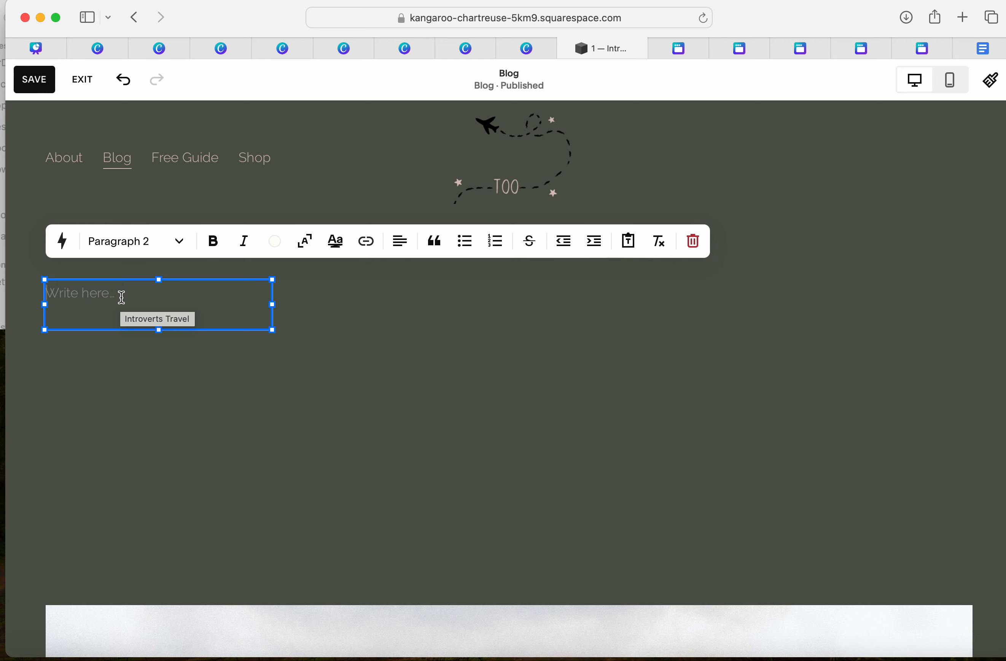
text(IMPORTANT BLOG POST TITLE HERE)
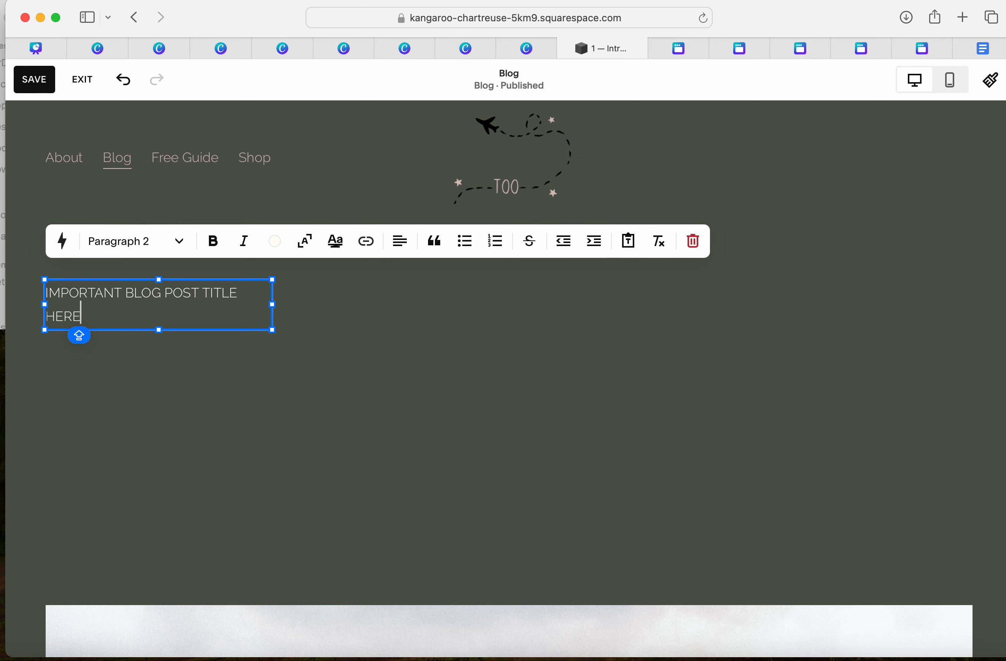
- Format the blog post title text as Heading 3
click(190, 247)
triple_click(233, 296)
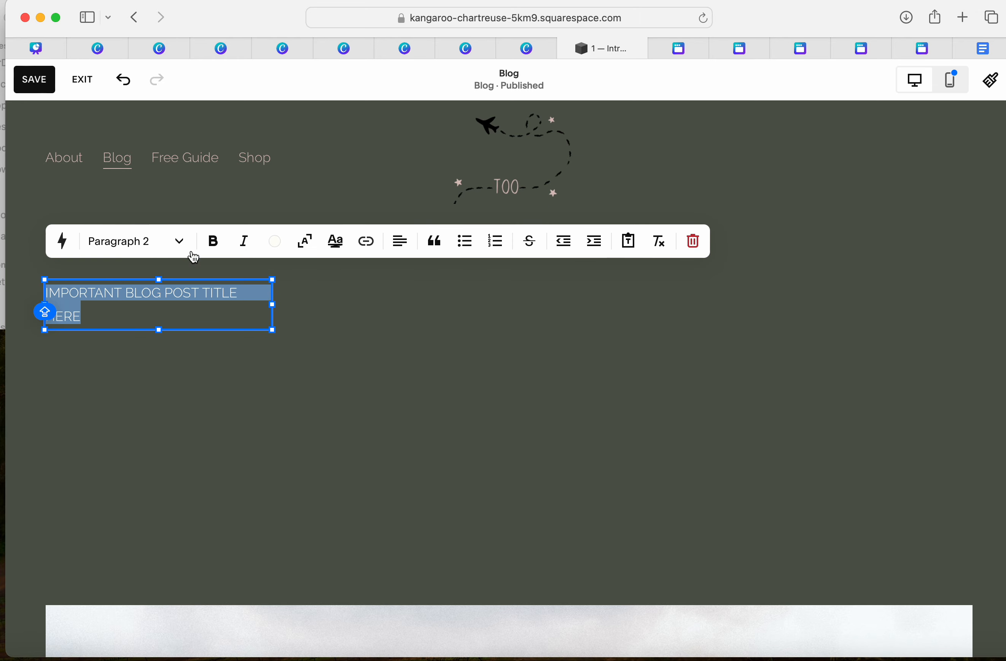
click(129, 249)
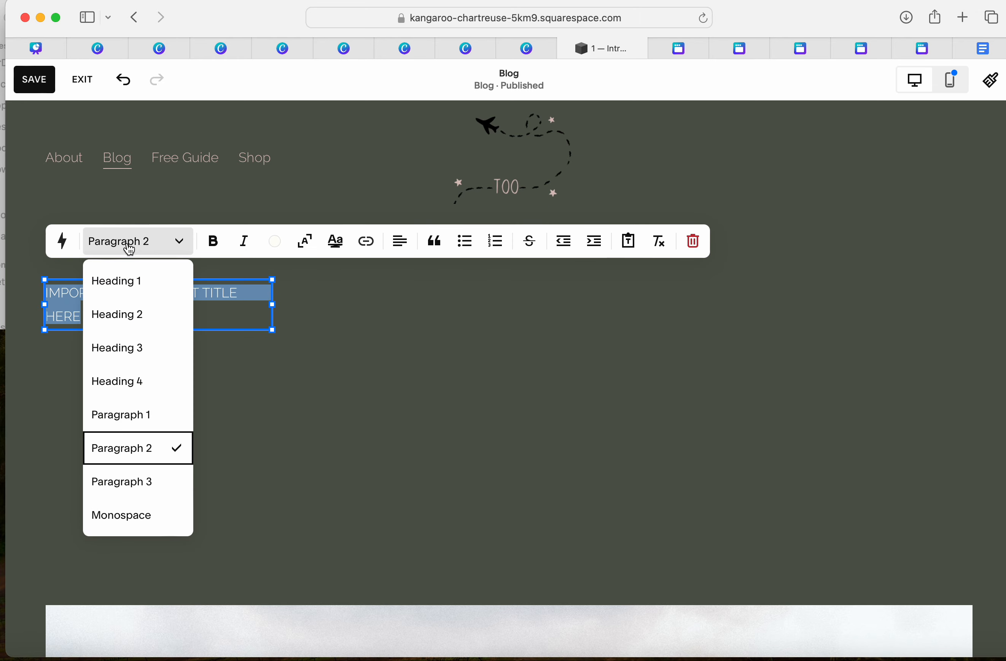
click(141, 350)
click(413, 394)
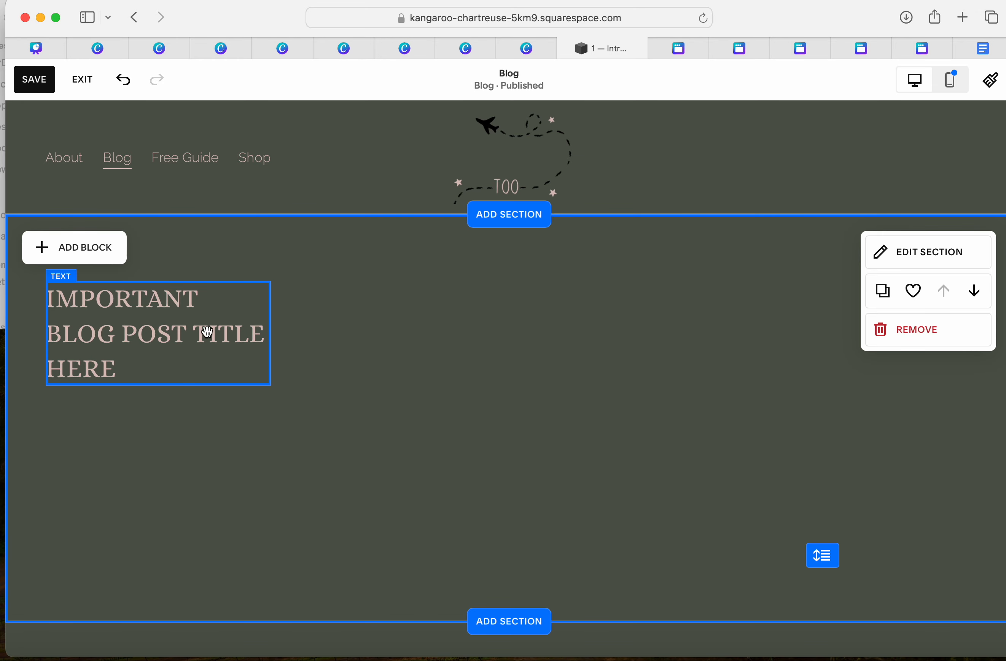
- Set the section's background image to Channel islands.JPG from the image library
click(920, 262)
click(856, 288)
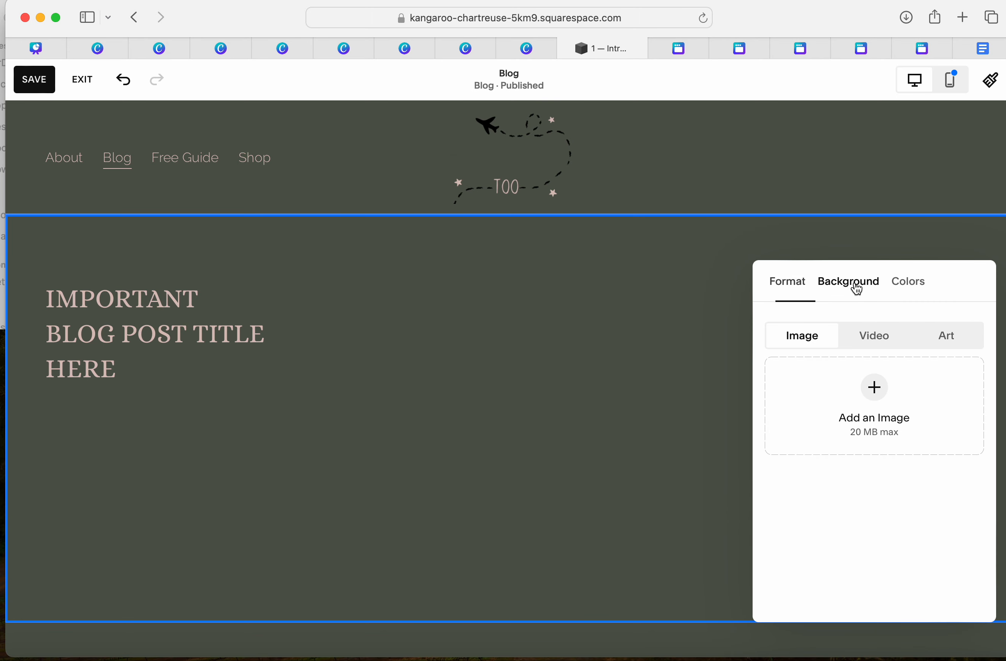
click(879, 397)
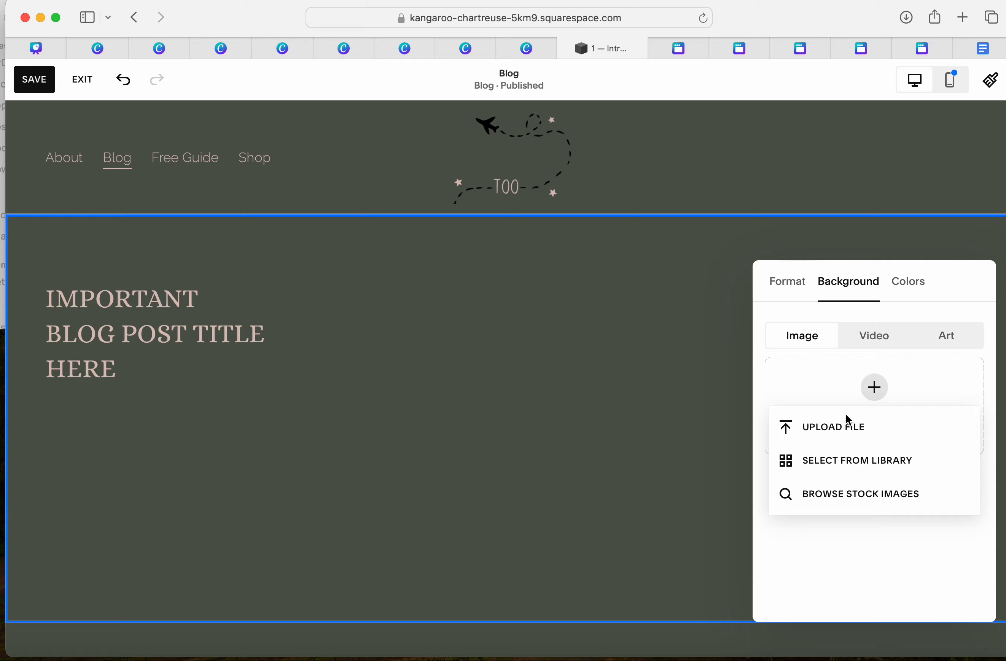
click(842, 457)
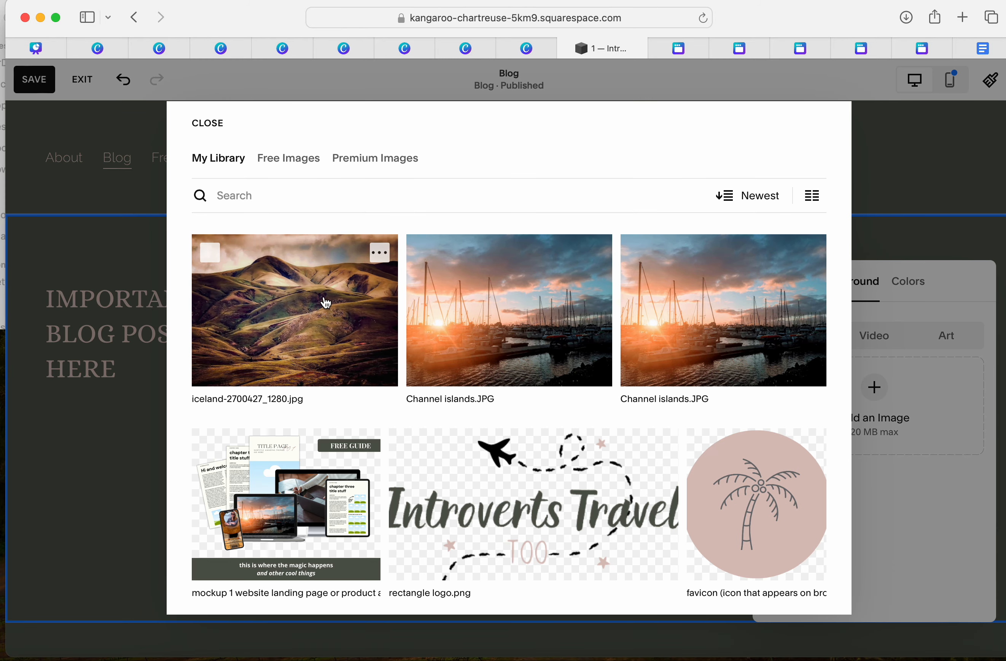
click(475, 328)
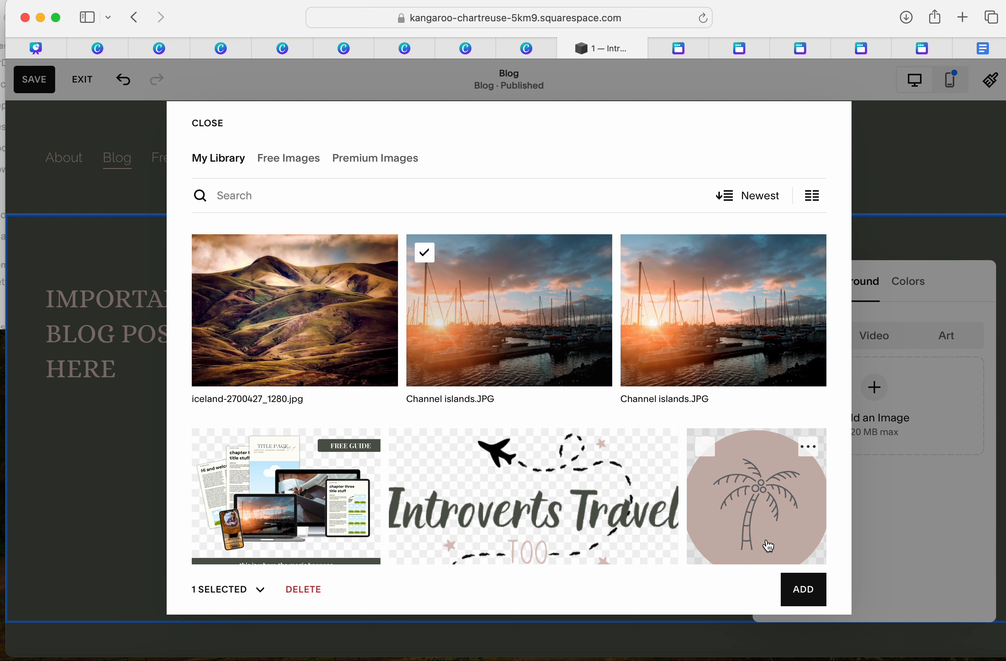
click(803, 590)
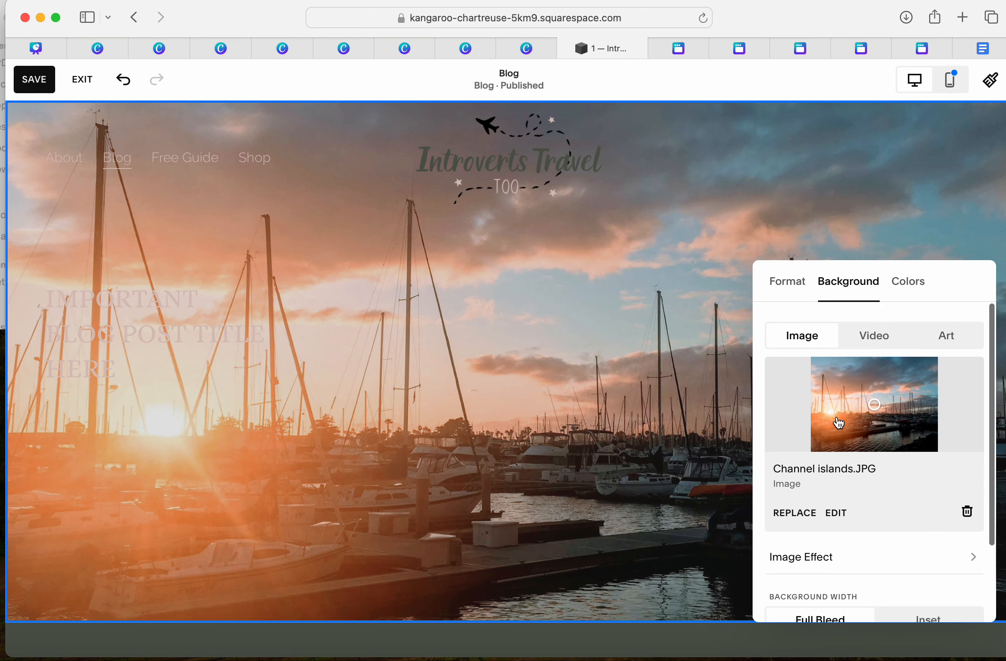
- Move the title block to the horizontal centre of the section and colour its text black from the palette
scroll(835, 420, down, 3)
drag(218, 344, 466, 329)
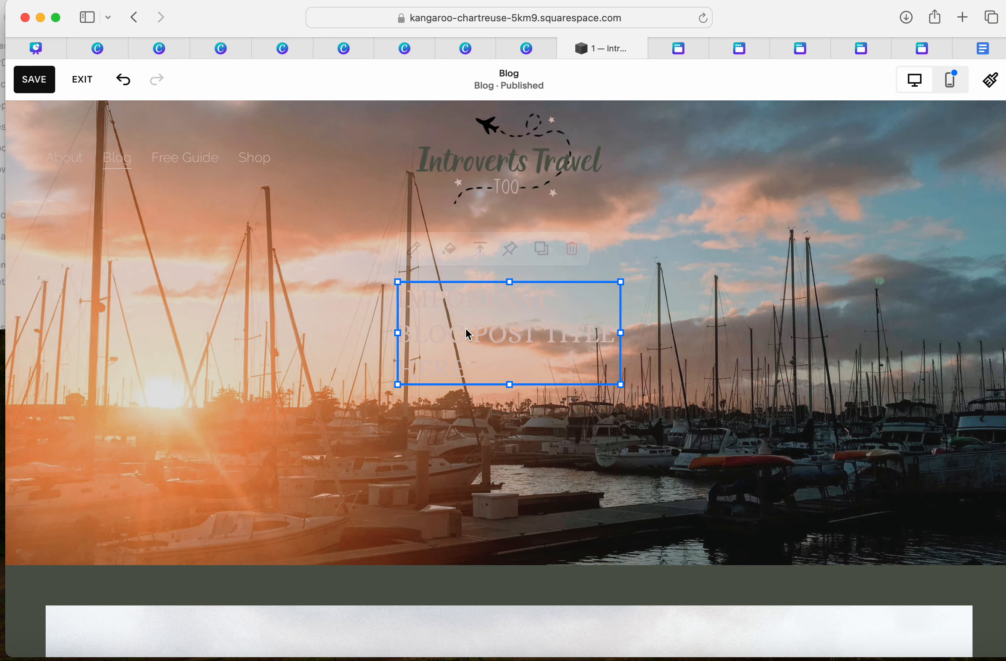
click(499, 365)
drag(480, 364, 405, 293)
click(570, 243)
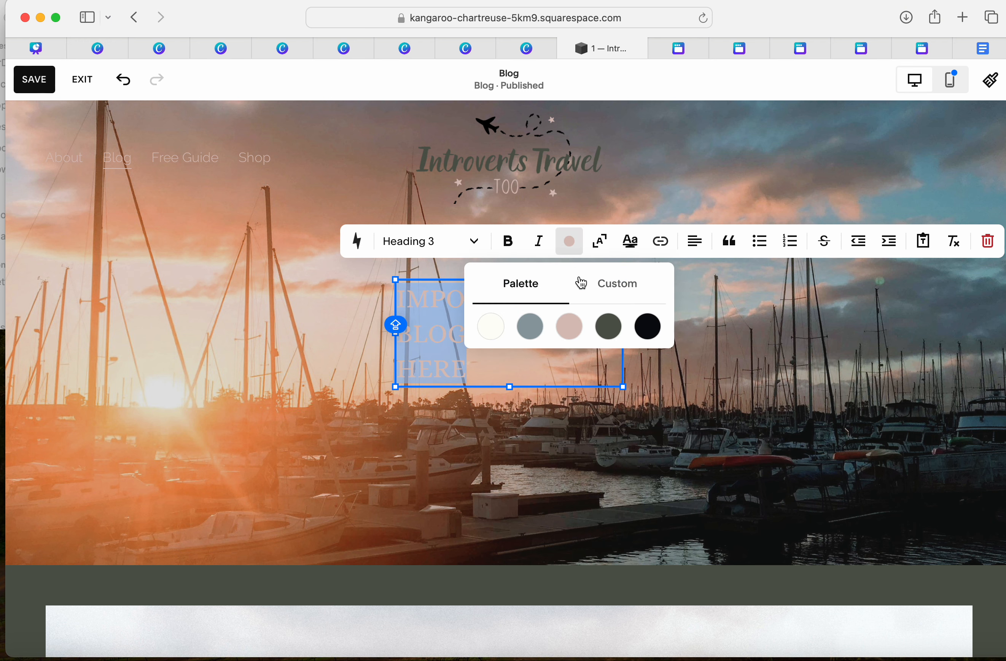
click(647, 330)
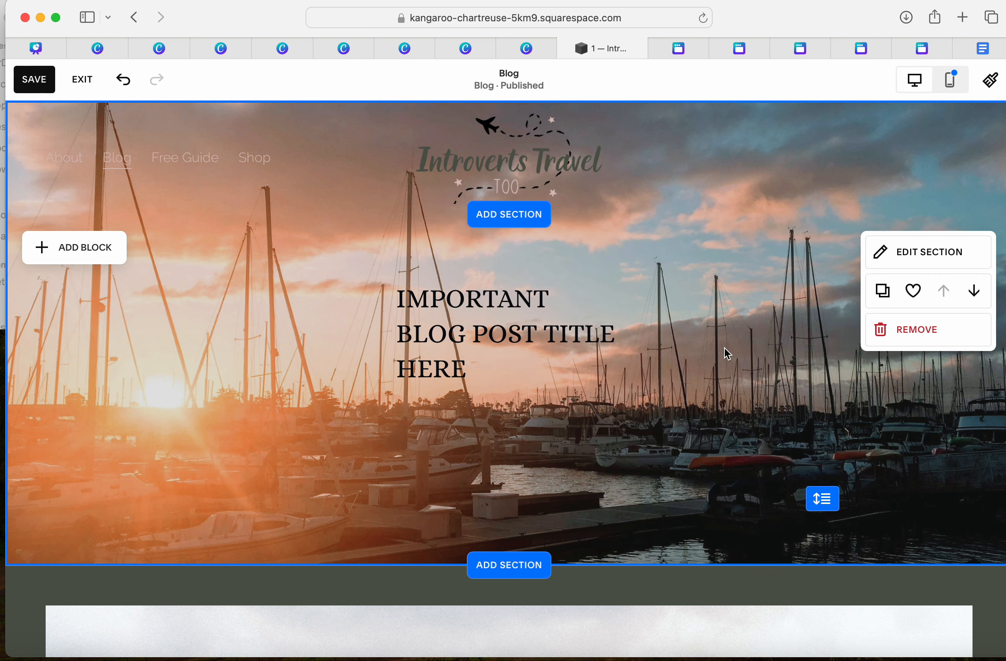
- Add a button block to the section and place it centred below the title
click(92, 253)
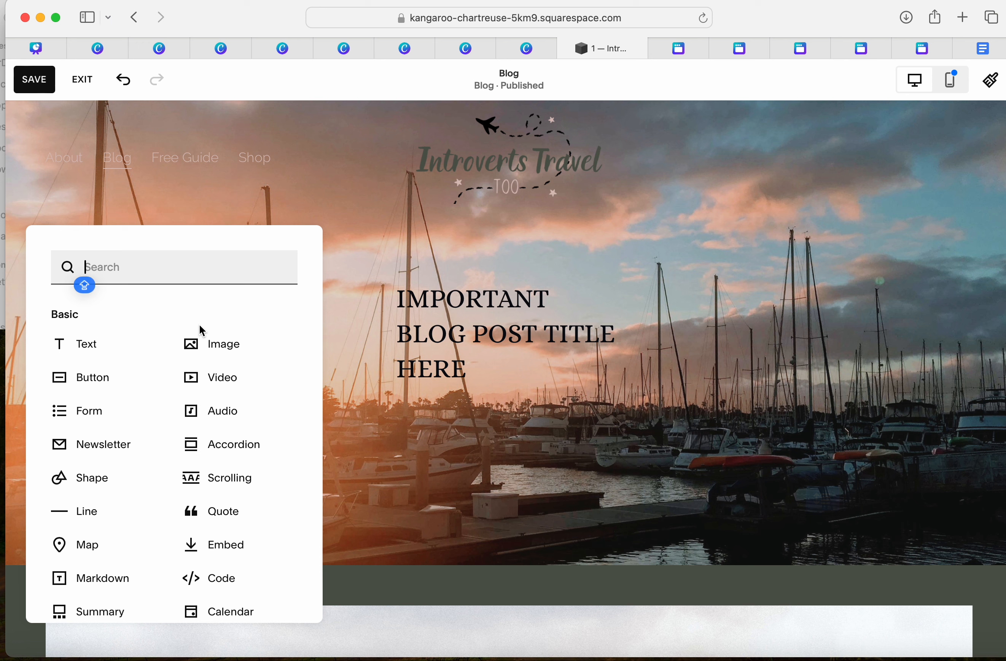
scroll(148, 474, down, 3)
scroll(151, 475, down, 5)
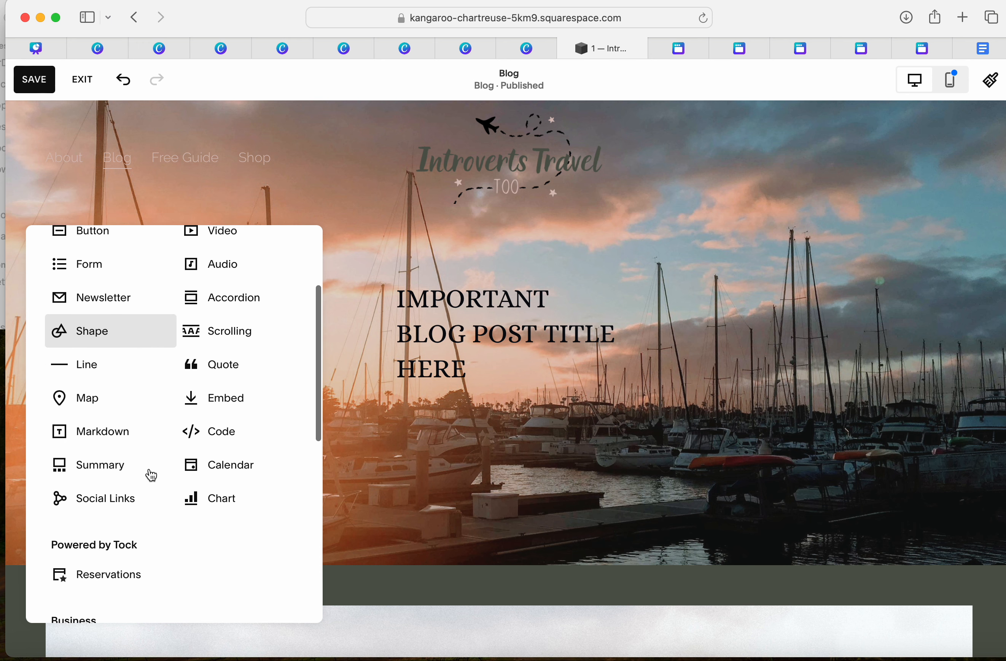
scroll(151, 474, up, 5)
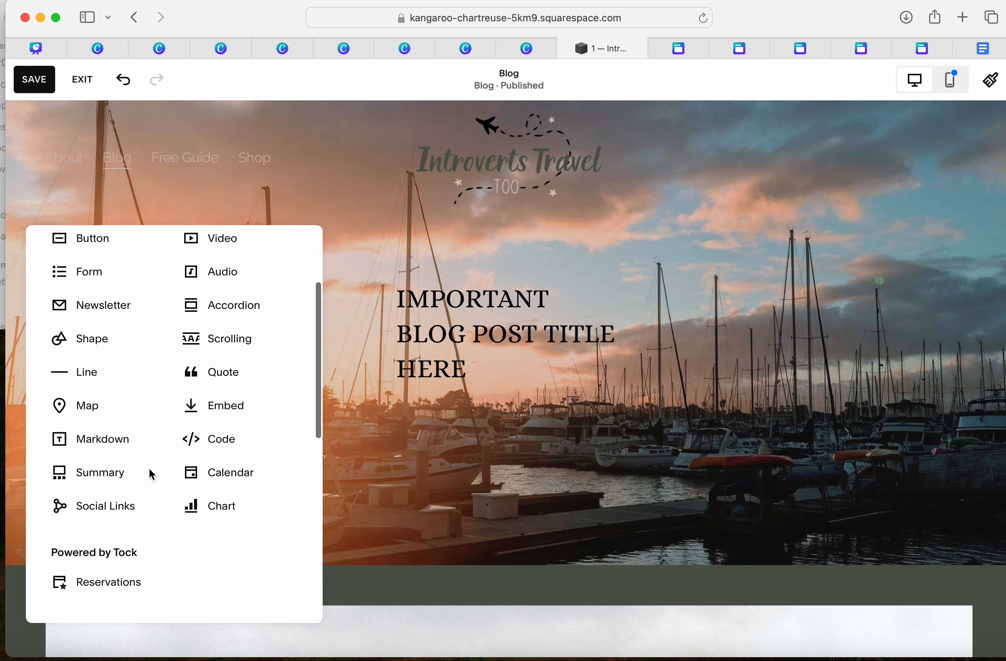
click(90, 326)
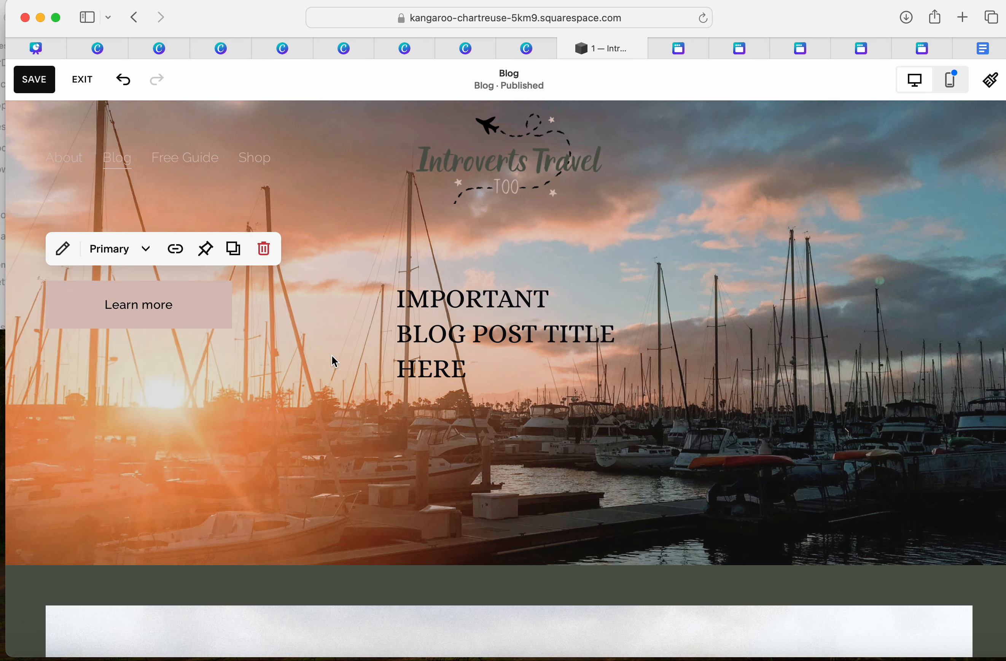
drag(180, 294, 517, 438)
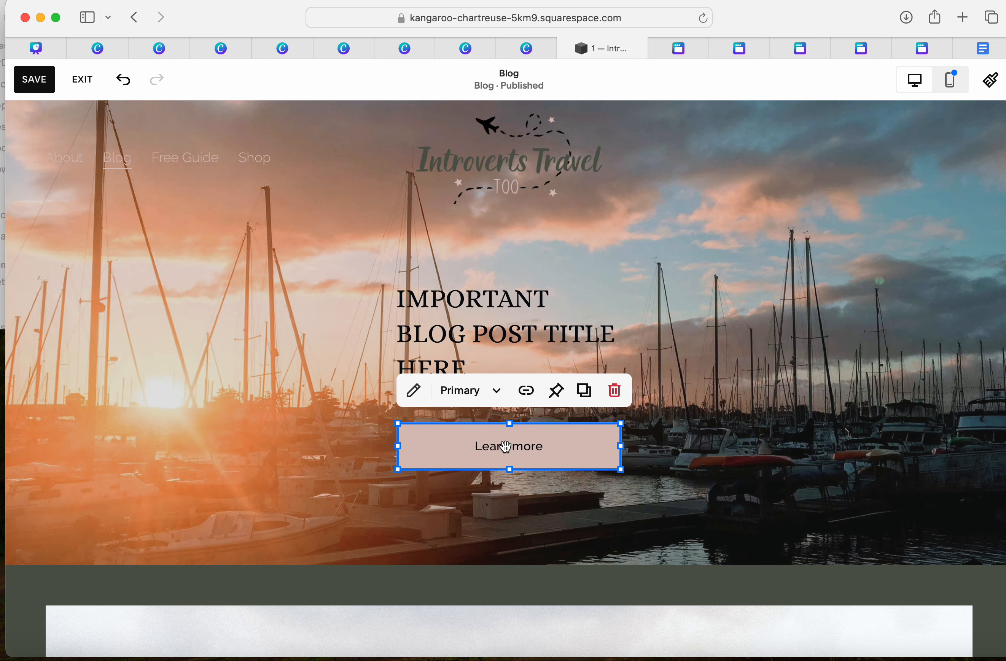
click(683, 340)
- Change the button's label to "Read the Post"
click(534, 429)
click(413, 391)
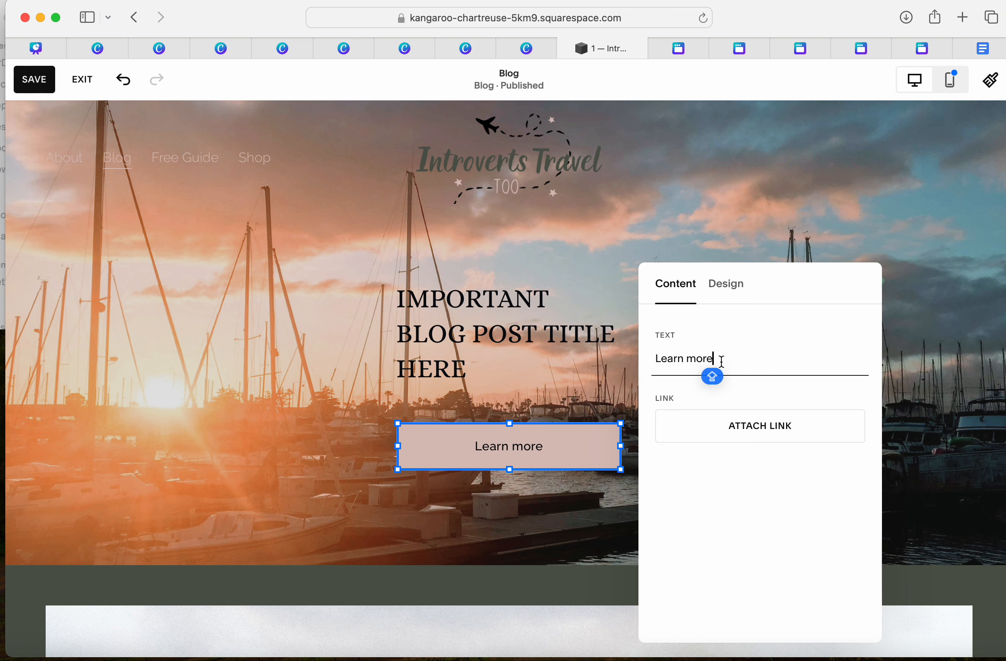
drag(712, 373, 656, 376)
text(READ)
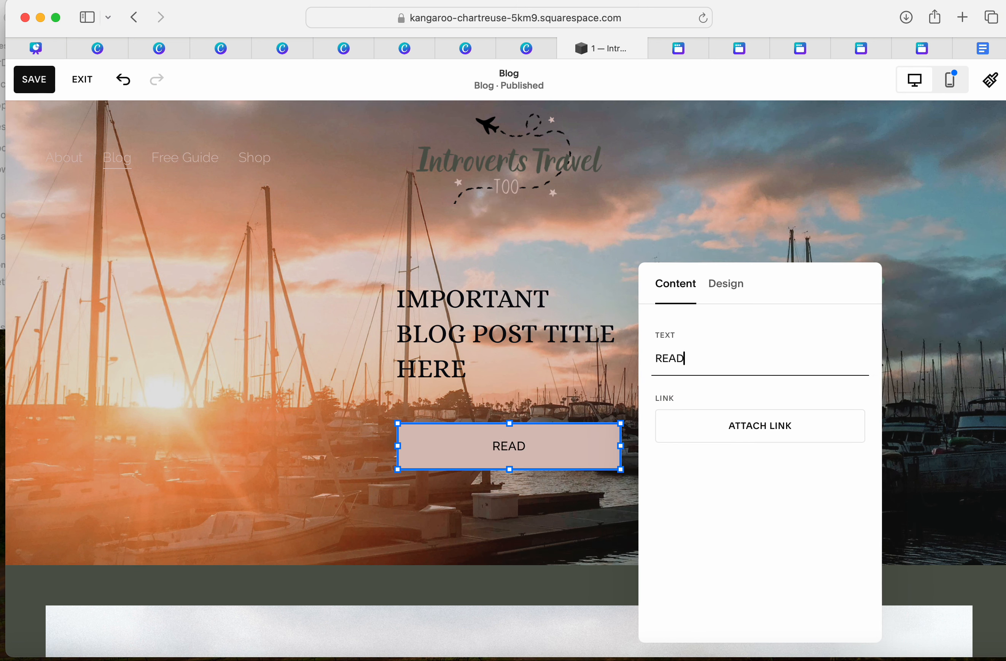
key(BackSpace)
key(BackSpace)
key(BackSpace)
key(BackSpace)
text(Rea)
key(BackSpace)
key(BackSpace)
key(BackSpace)
text(Read the Post)
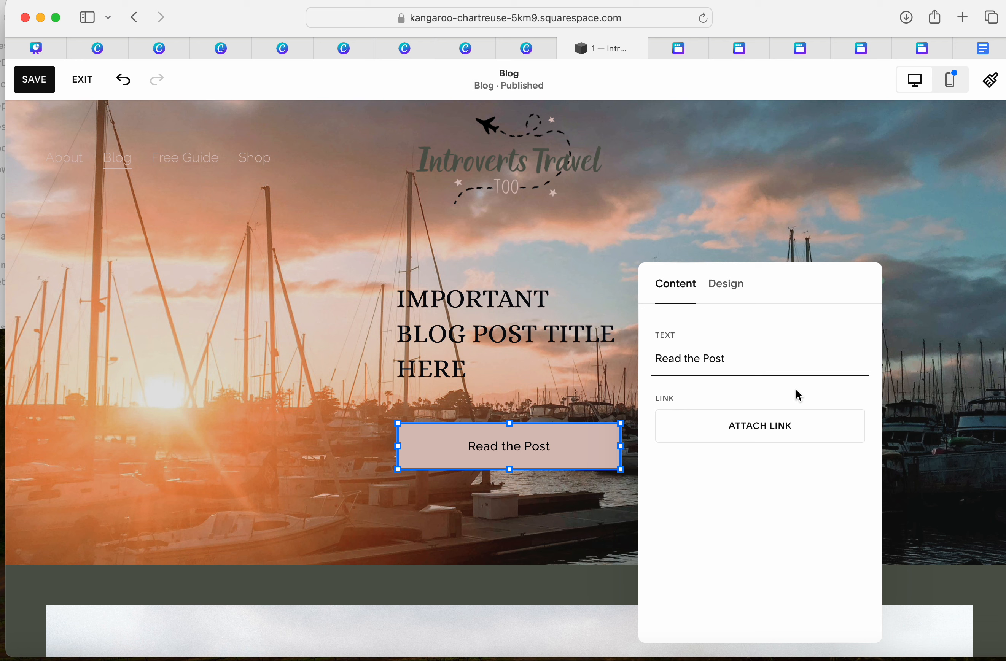
click(781, 426)
click(450, 426)
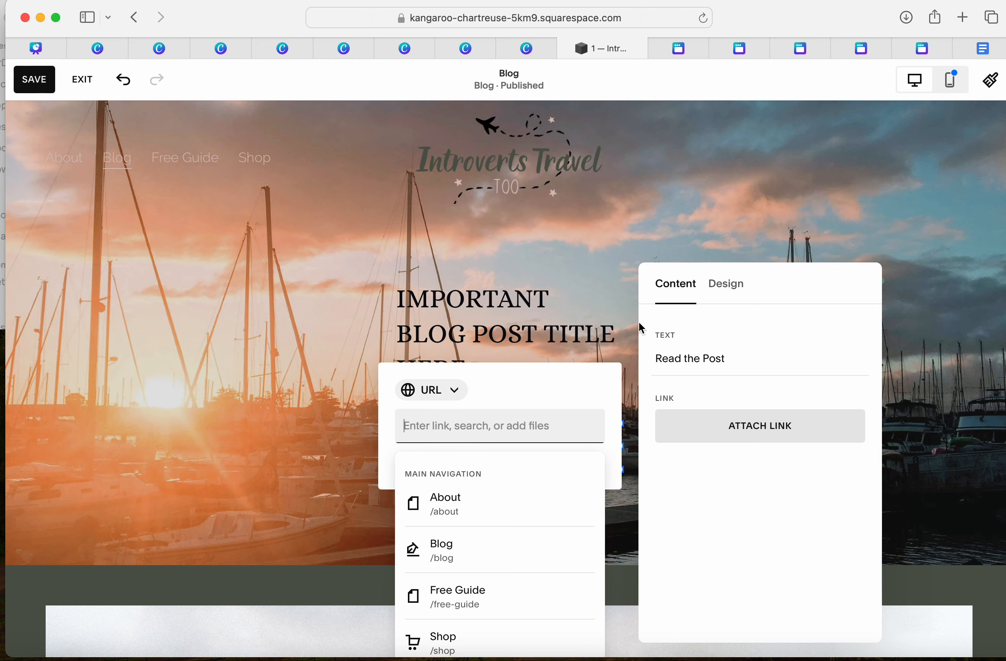
click(589, 281)
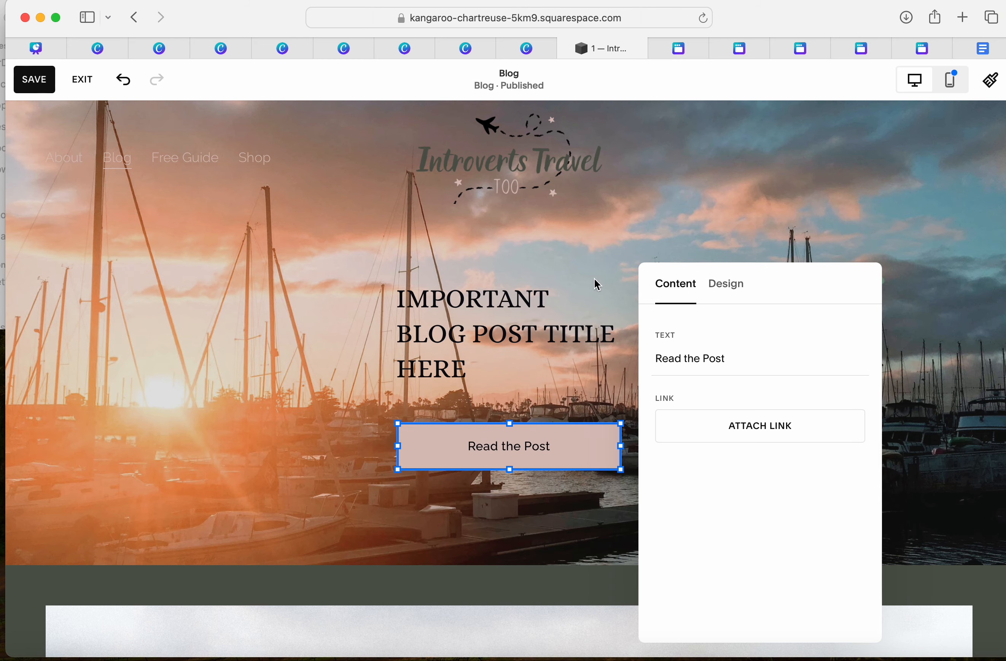
- Save the Blog page changes and exit editing back to the list of all site pages
click(741, 211)
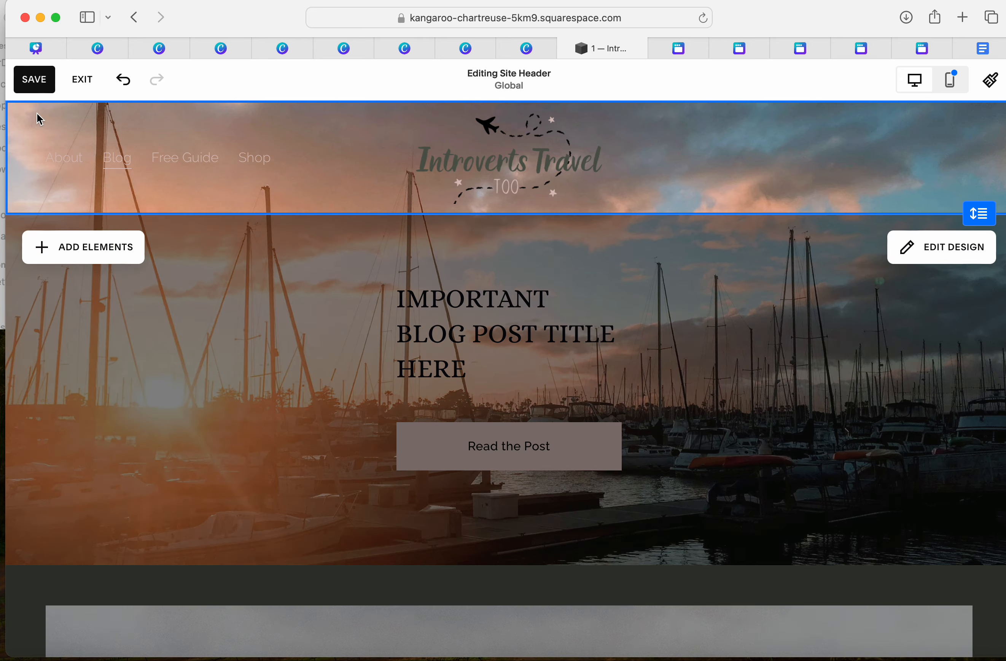
click(41, 81)
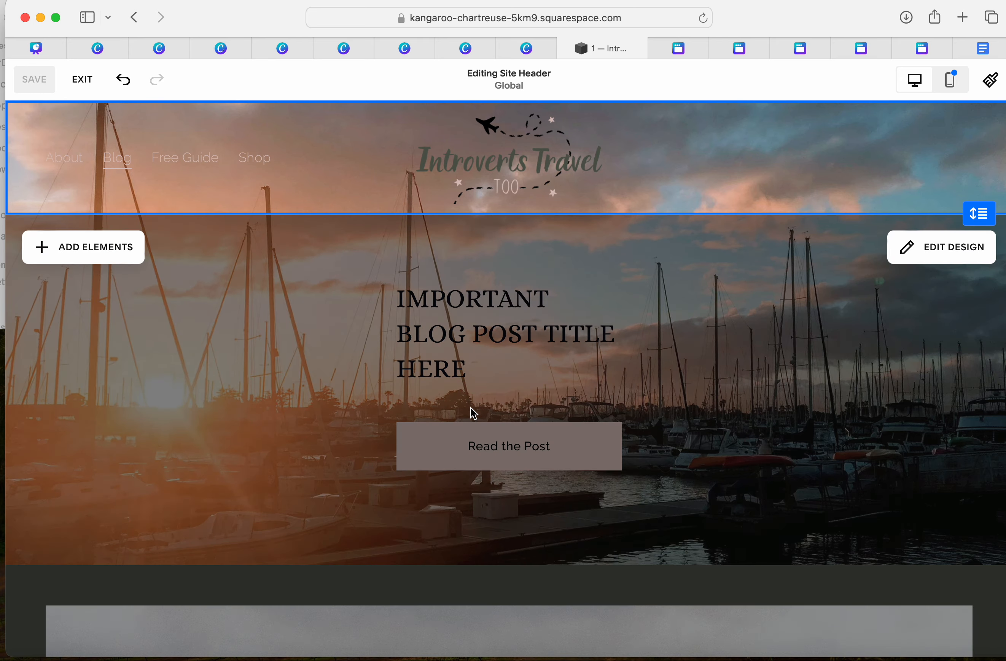
click(406, 540)
scroll(528, 540, down, 10)
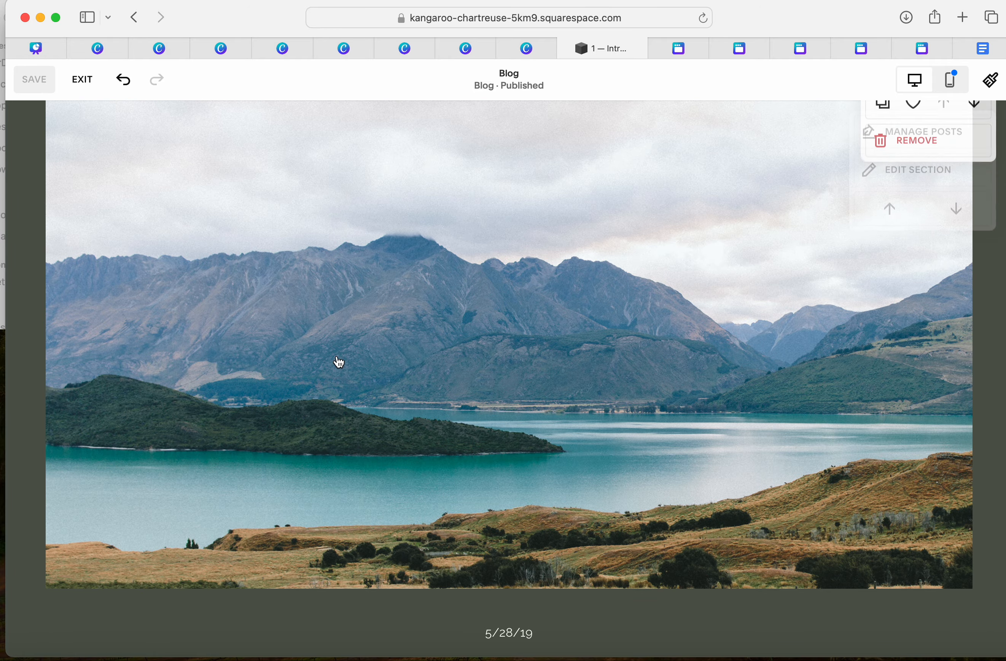
click(82, 80)
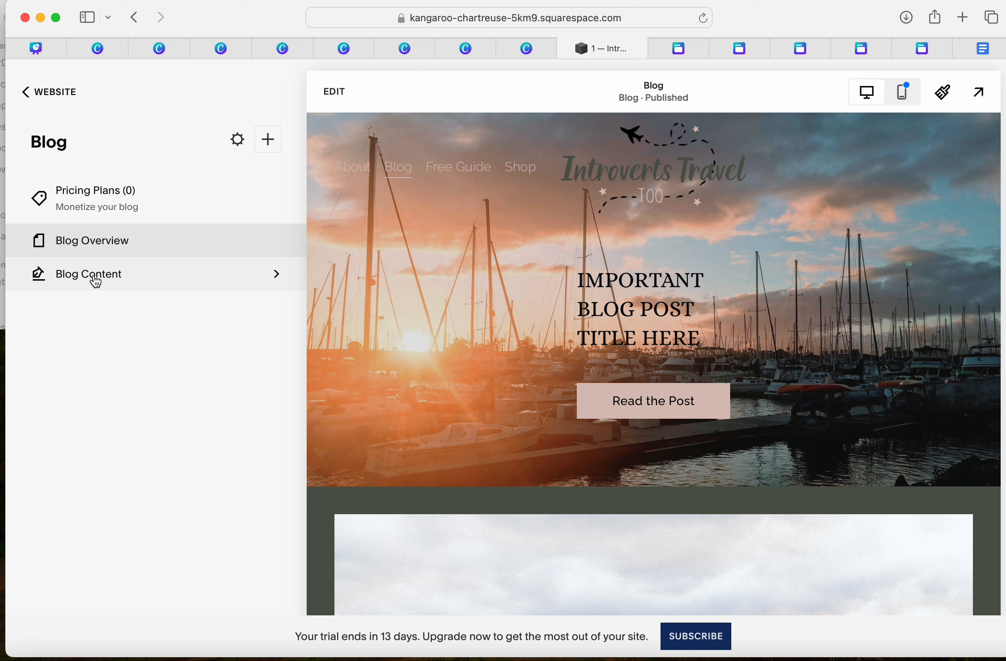
click(55, 103)
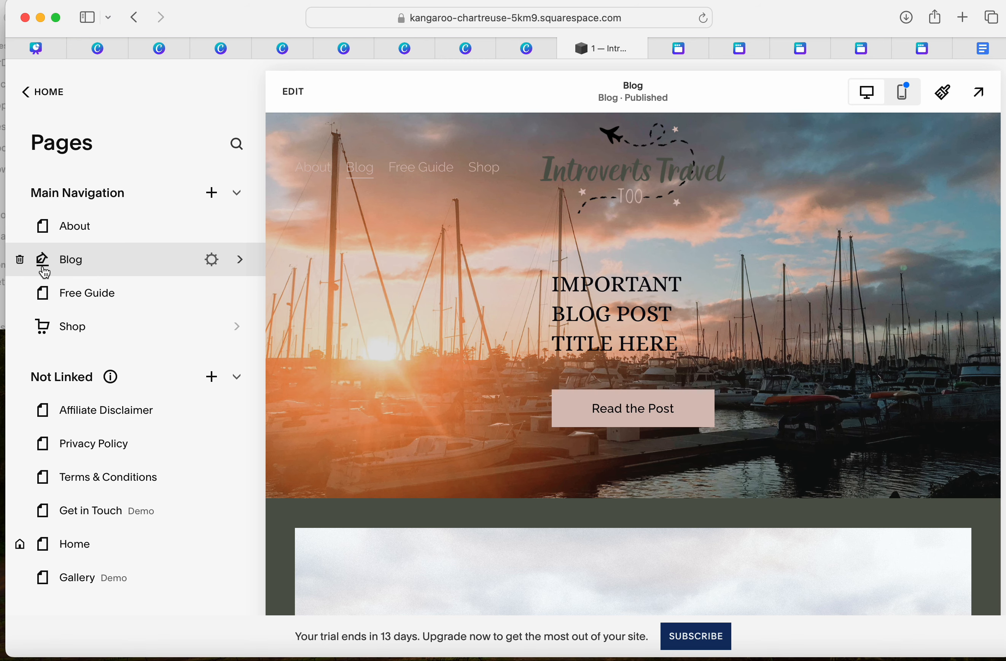
- Open the Blog page's content list and look through the post Blog Post Title One
click(94, 267)
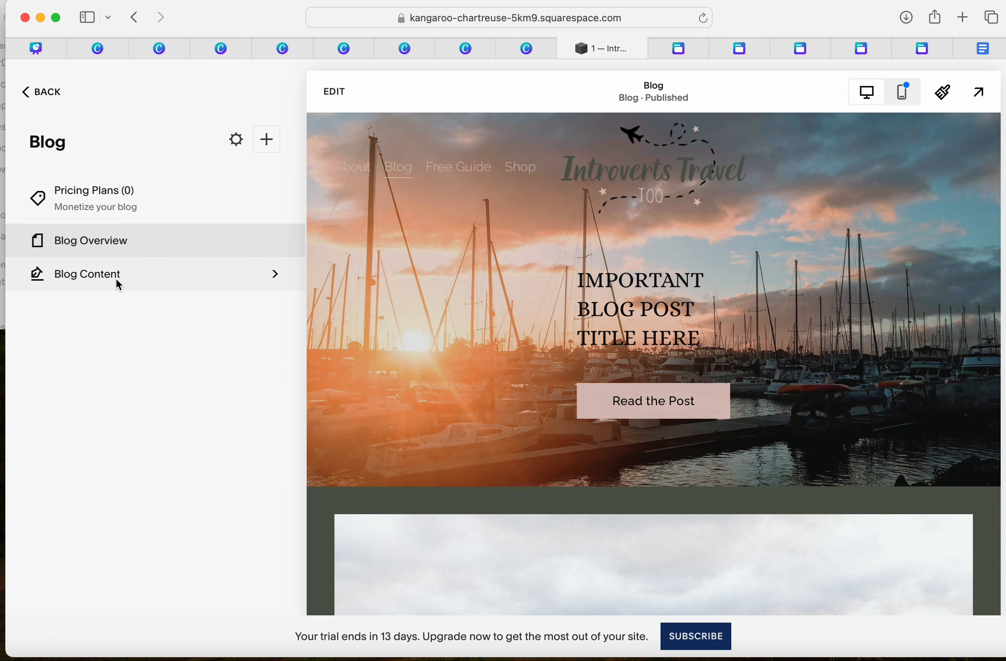
click(117, 284)
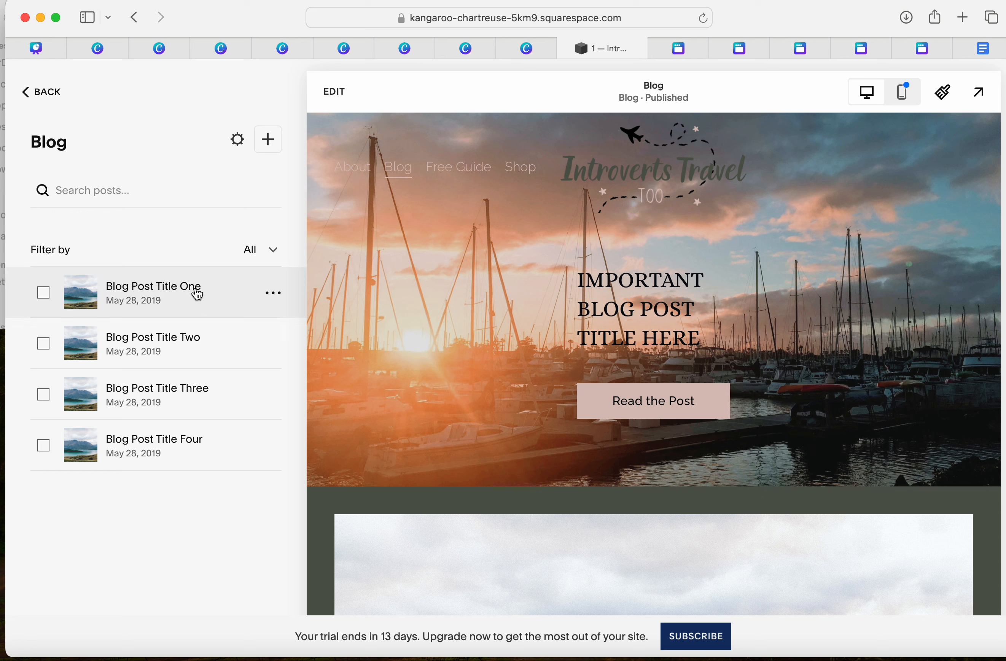
scroll(478, 425, down, 2)
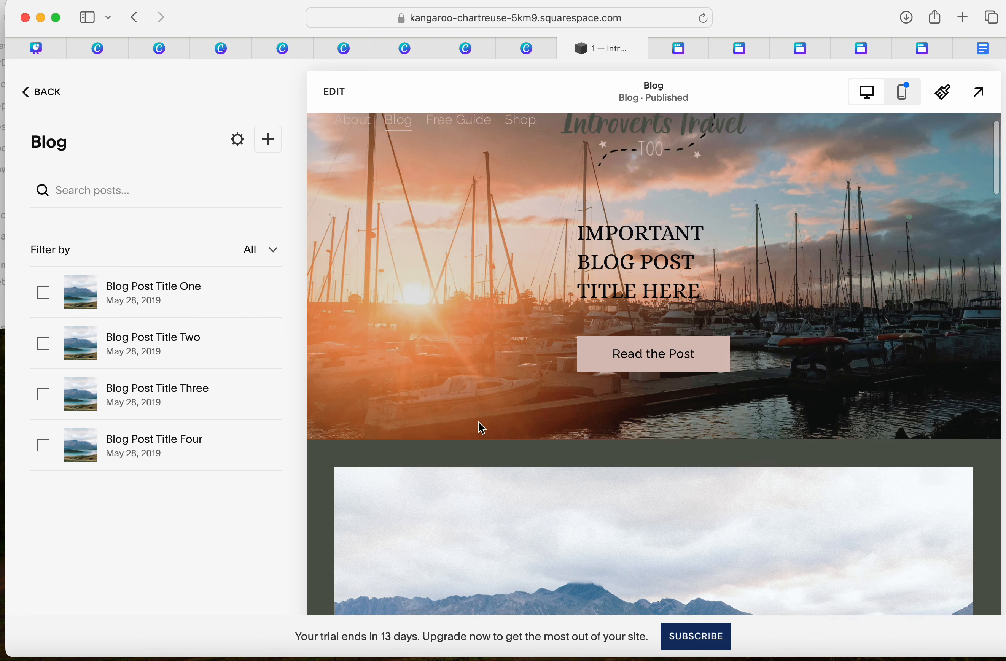
click(252, 301)
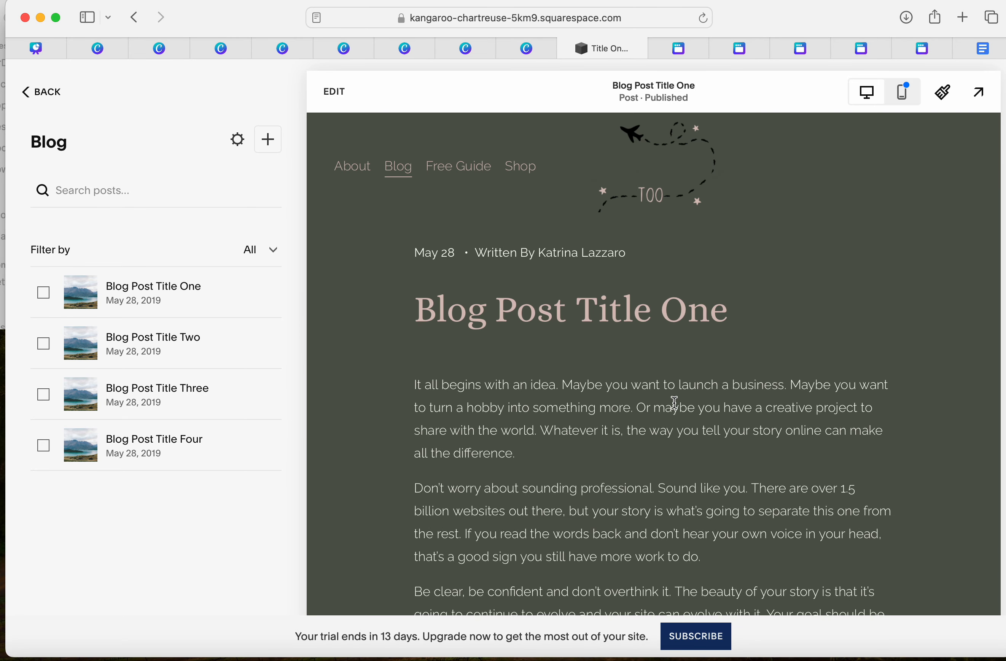
scroll(671, 404, down, 6)
scroll(674, 404, up, 7)
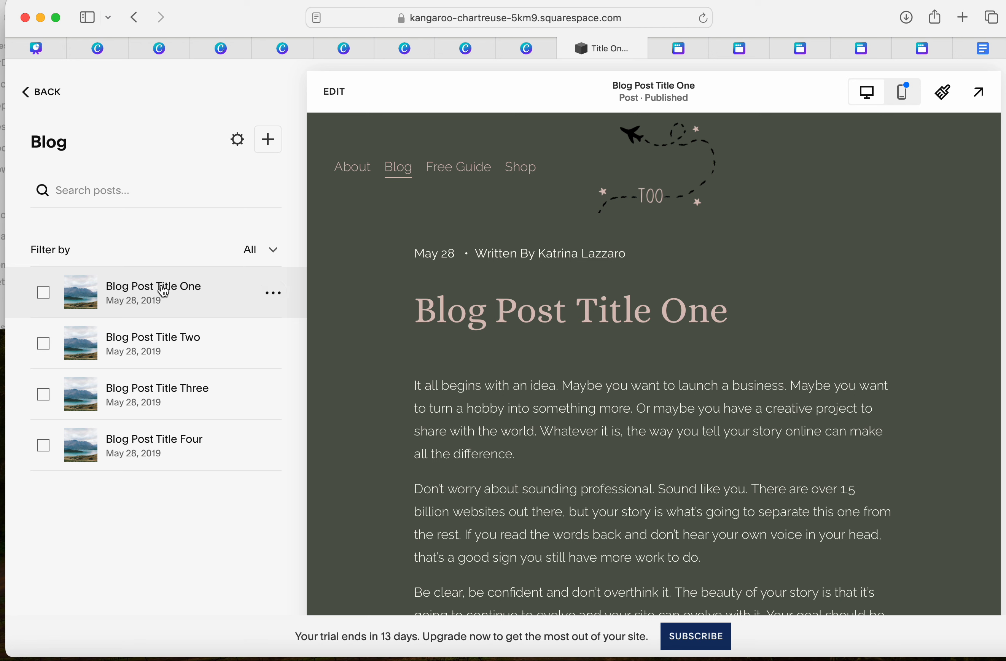
- In the settings of Blog Post Title One, replace the featured image with Channel islands.JPG
click(276, 297)
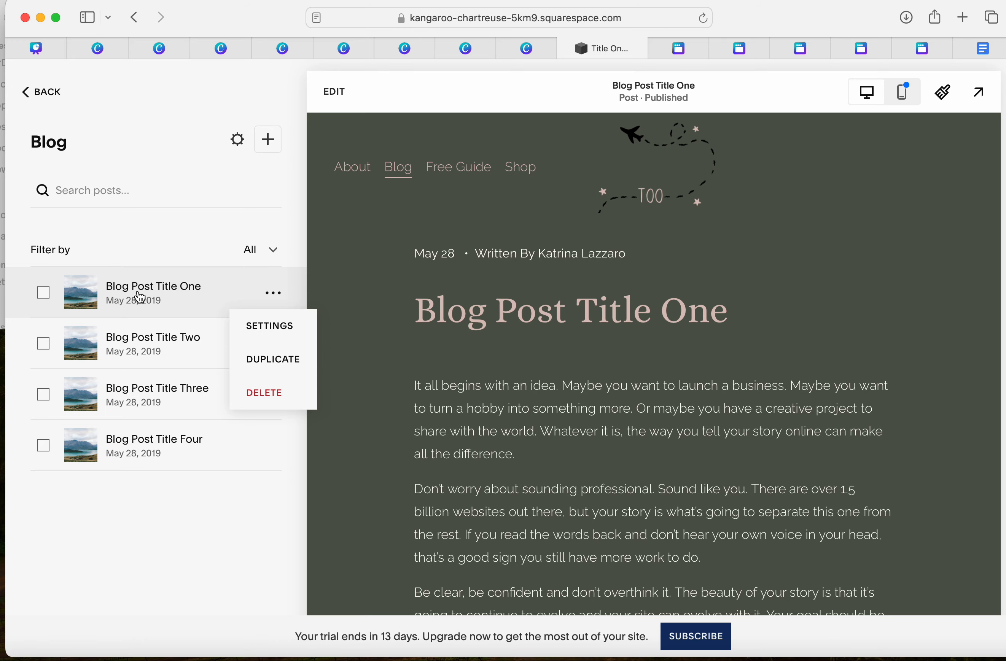
click(281, 326)
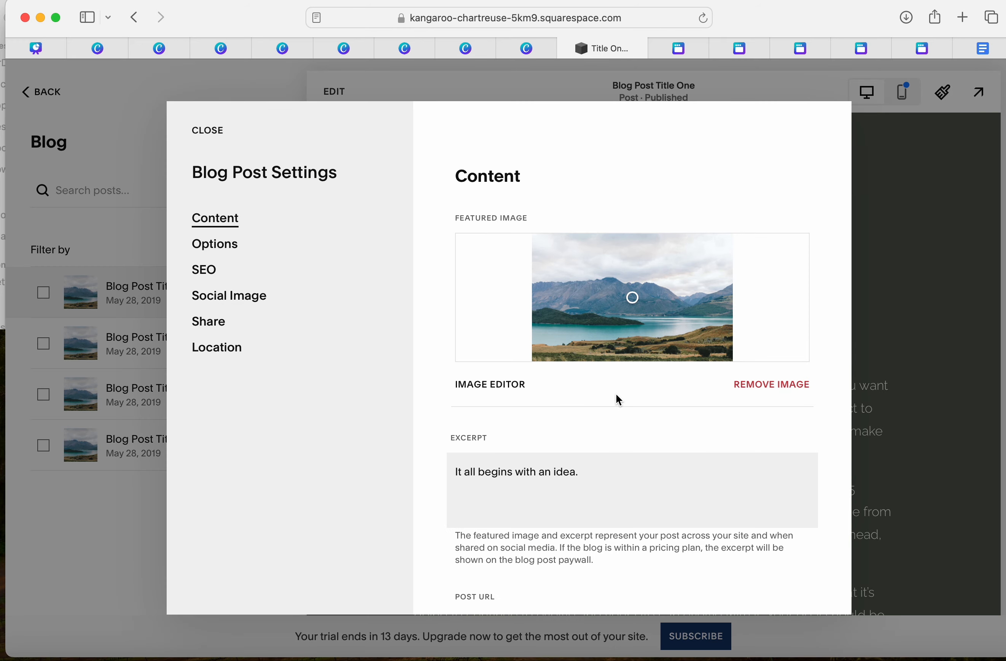
scroll(618, 399, down, 1)
scroll(616, 397, down, 2)
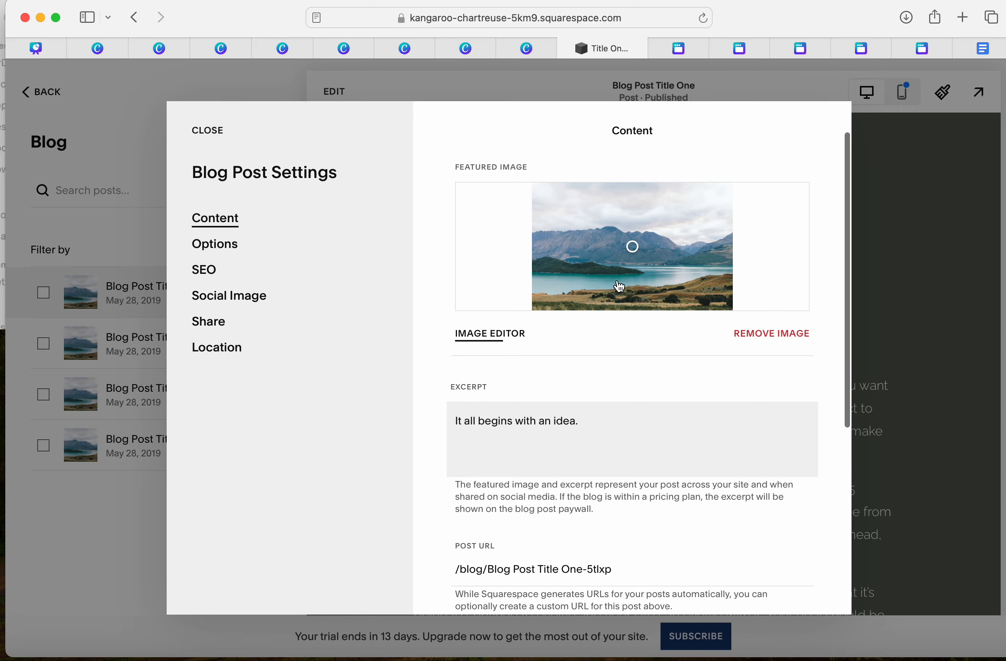
click(742, 333)
click(648, 260)
click(377, 268)
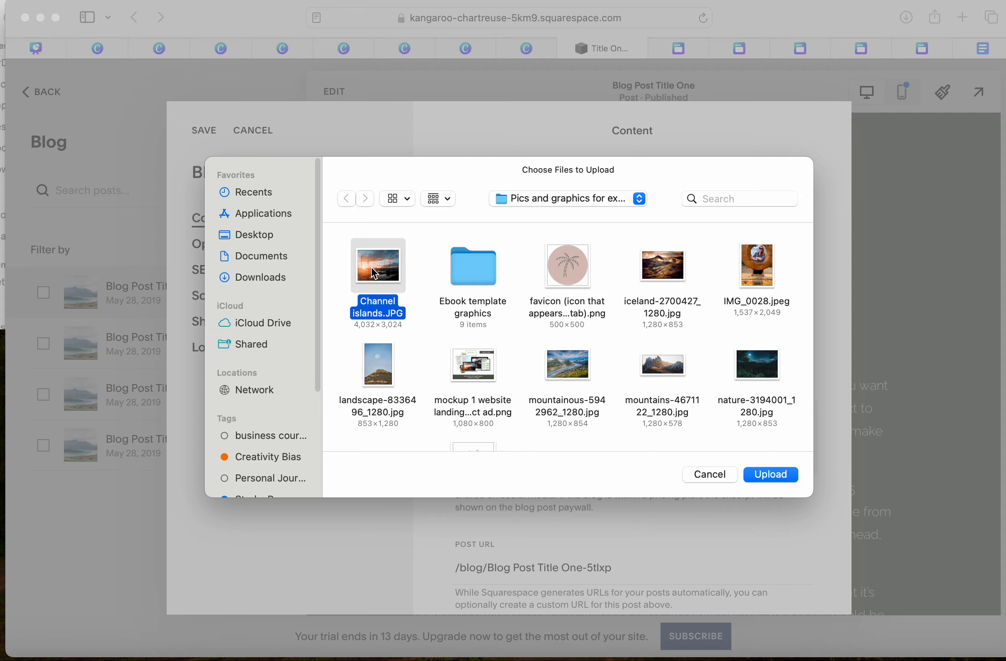
click(767, 475)
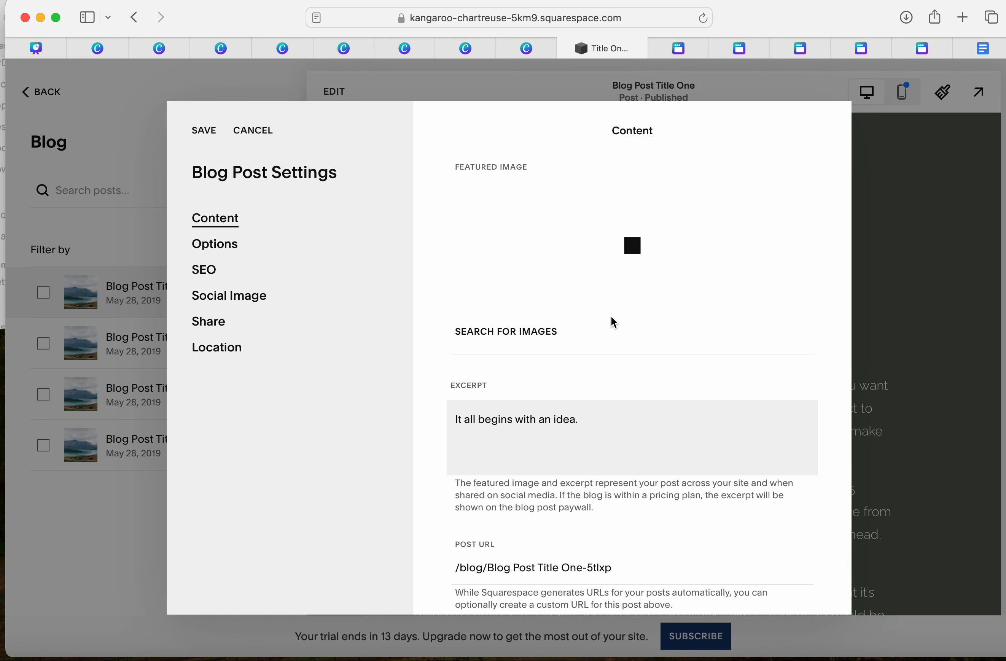
- Copy the URL slug of Blog Post Title One after /blog/ and save the post settings
click(612, 425)
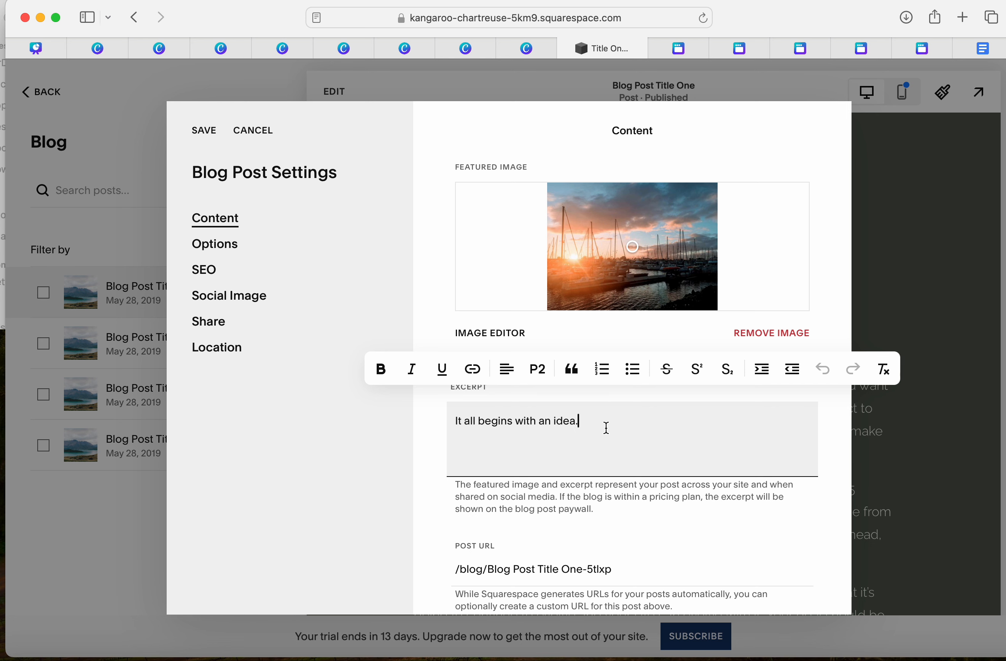
scroll(654, 439, down, 5)
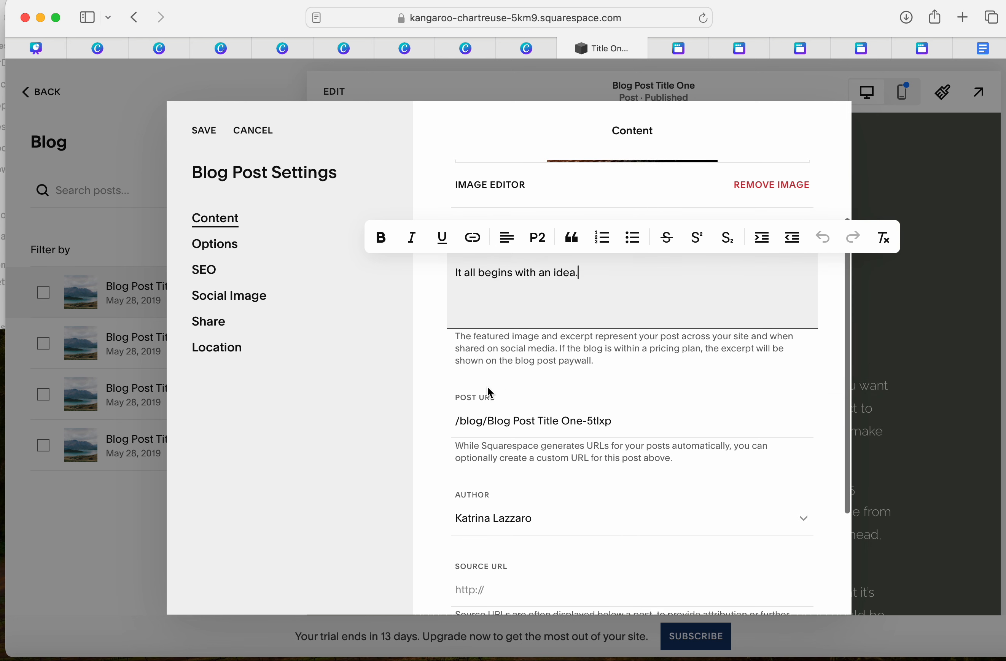
double_click(551, 420)
click(553, 420)
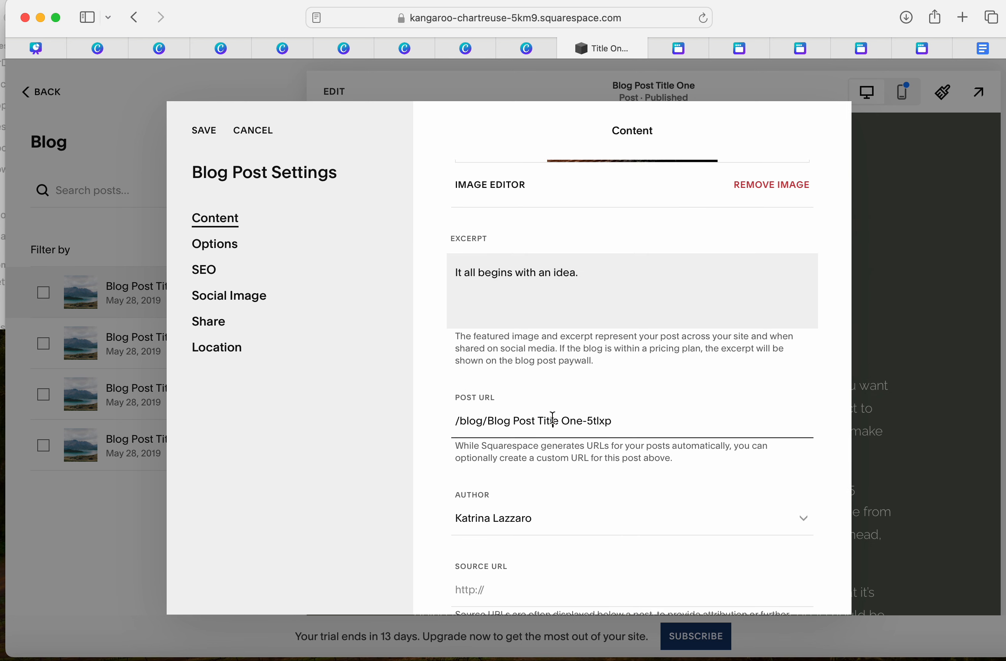
drag(626, 420, 488, 421)
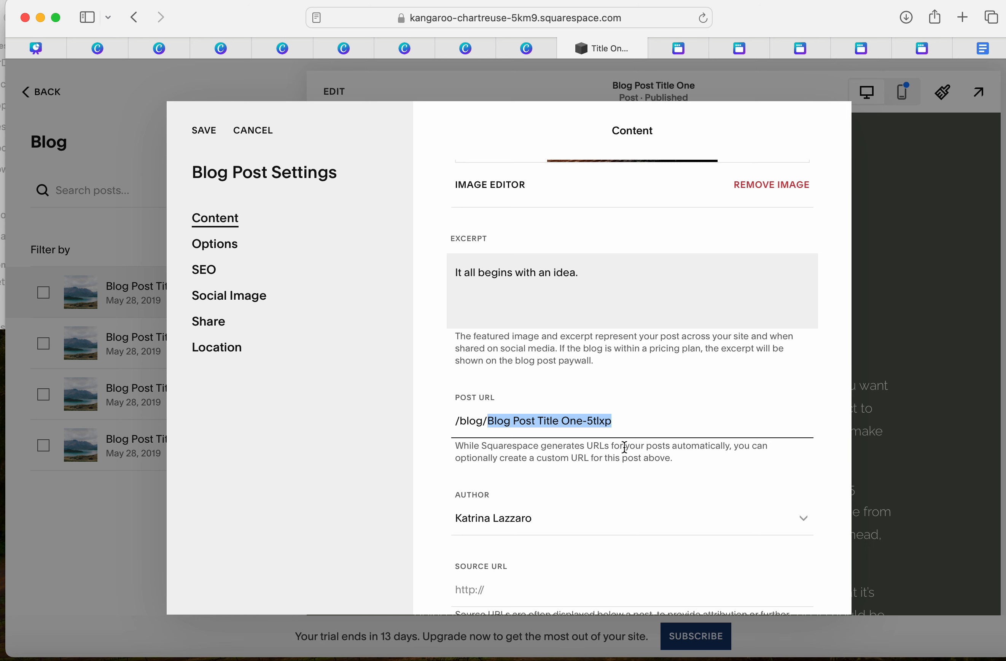
scroll(625, 447, down, 2)
scroll(625, 447, up, 4)
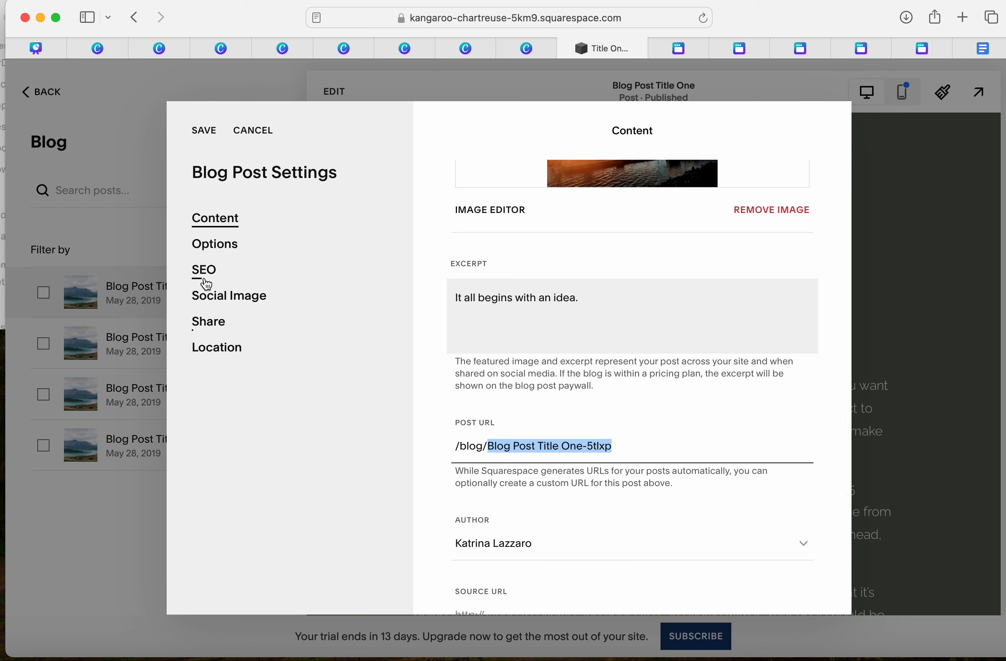
click(205, 131)
click(613, 450)
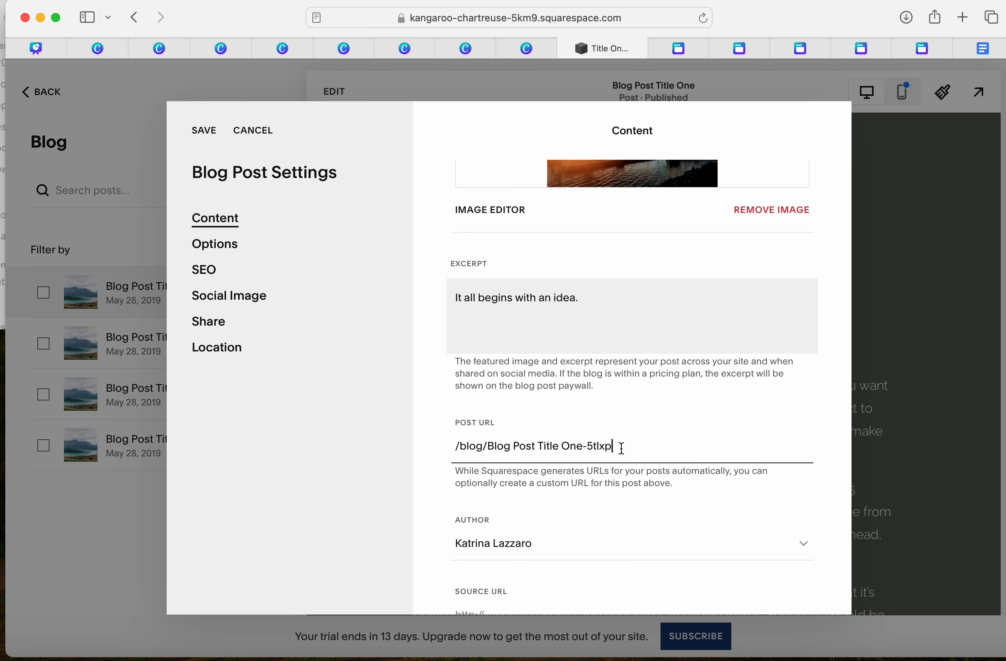
triple_click(580, 446)
key(super+c)
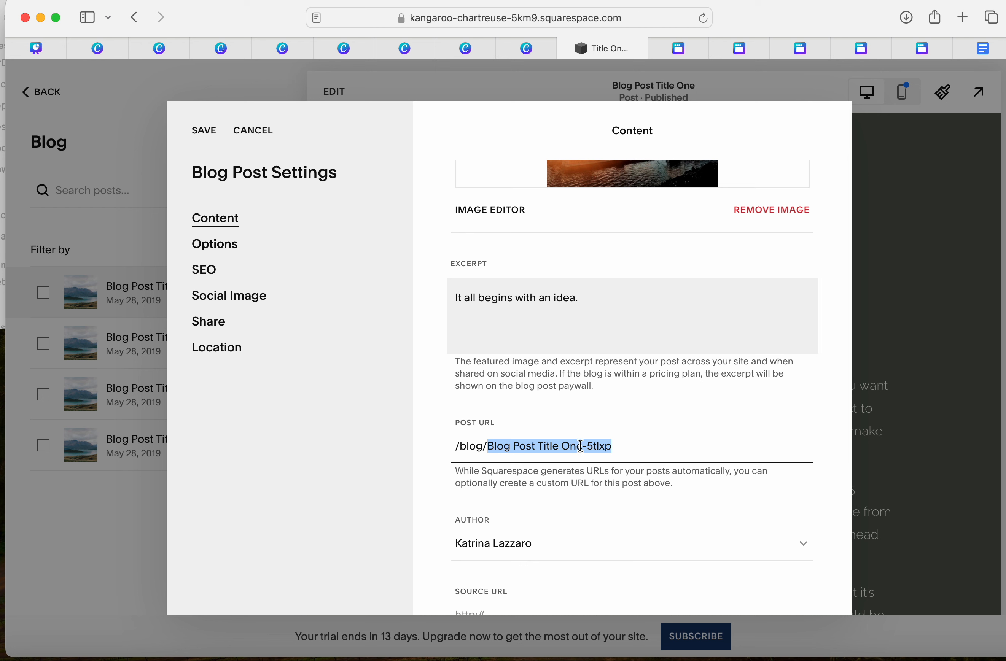
click(202, 131)
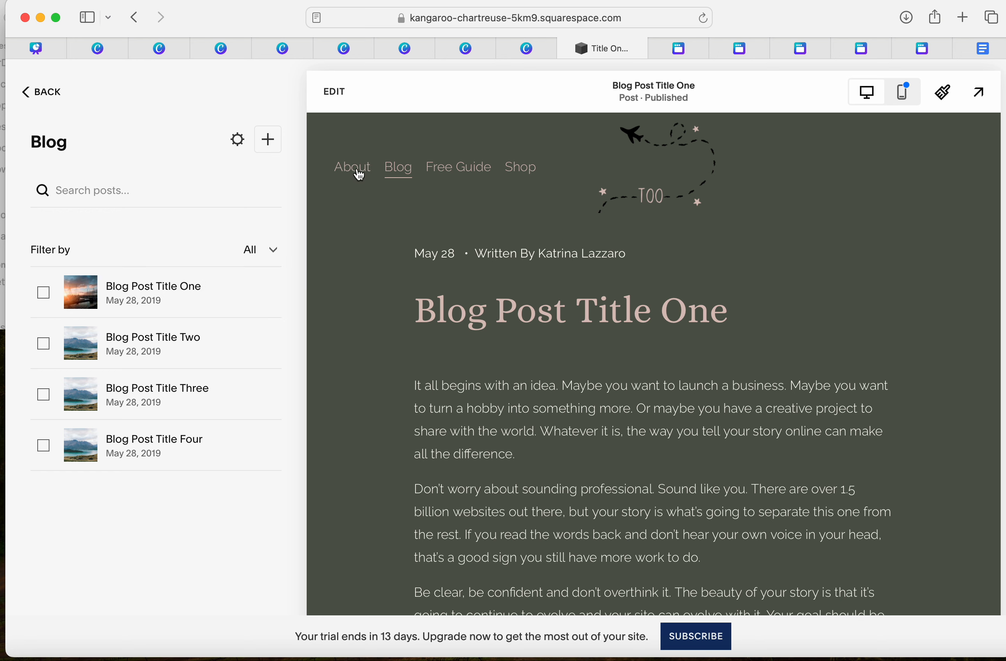
- Reopen the Blog page for editing and start attaching a link to the Read the Post button
click(402, 171)
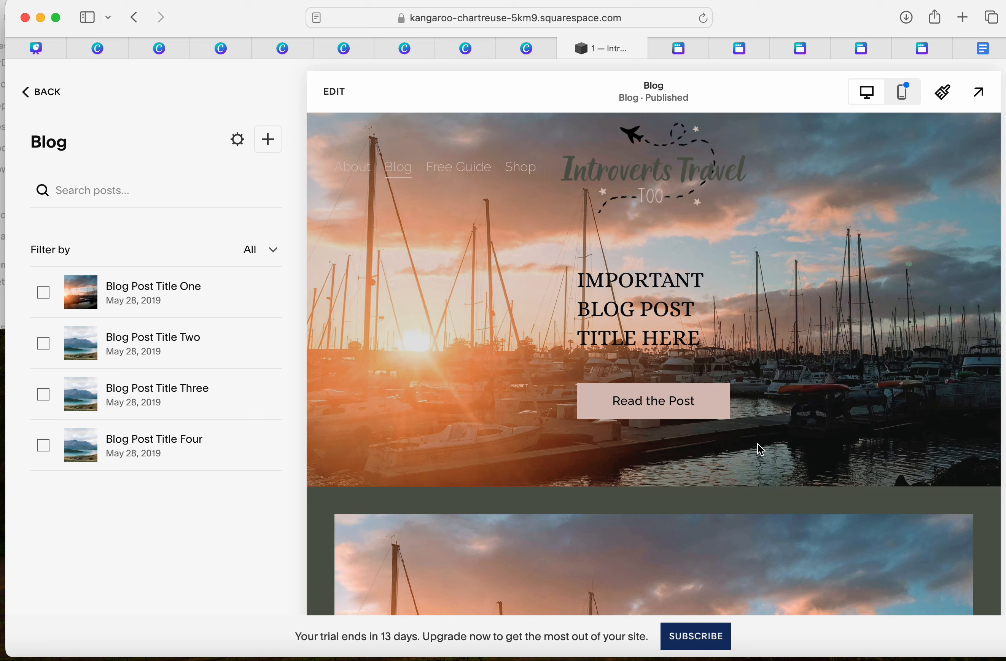
click(336, 93)
click(532, 447)
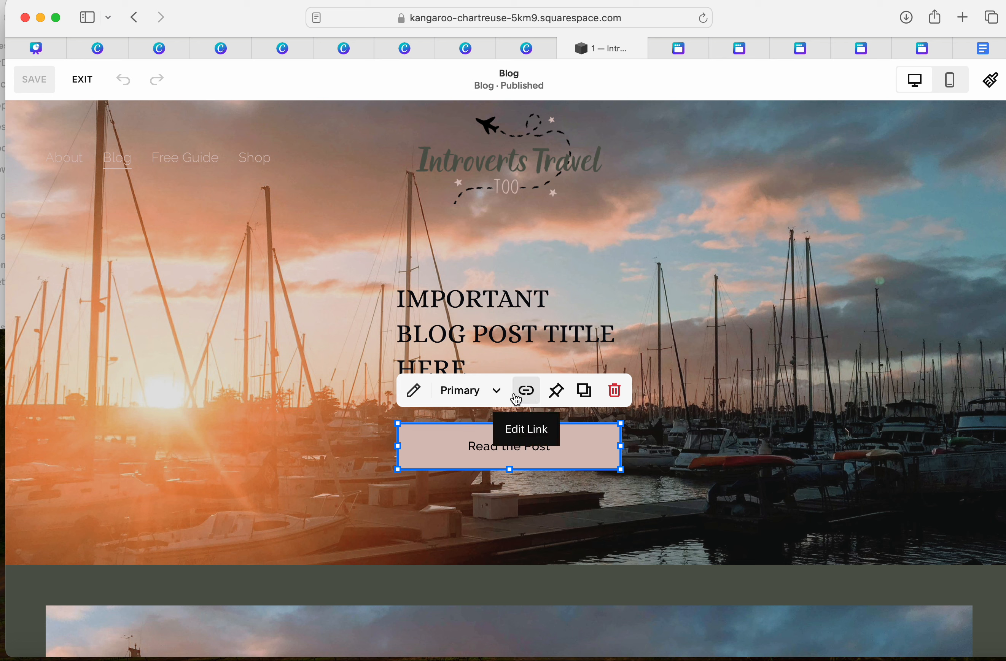
click(414, 391)
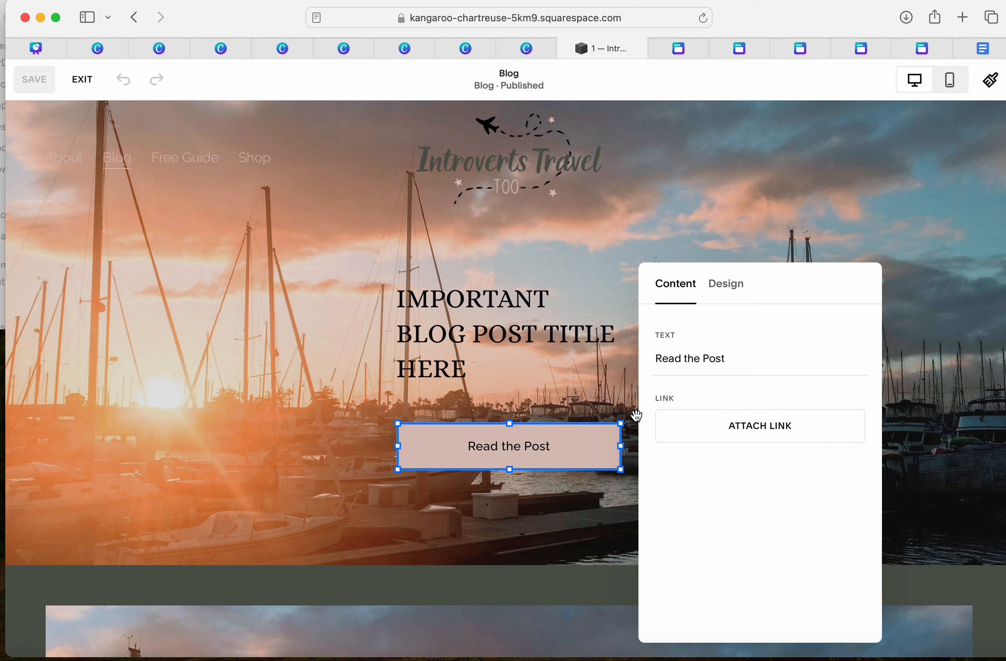
click(732, 428)
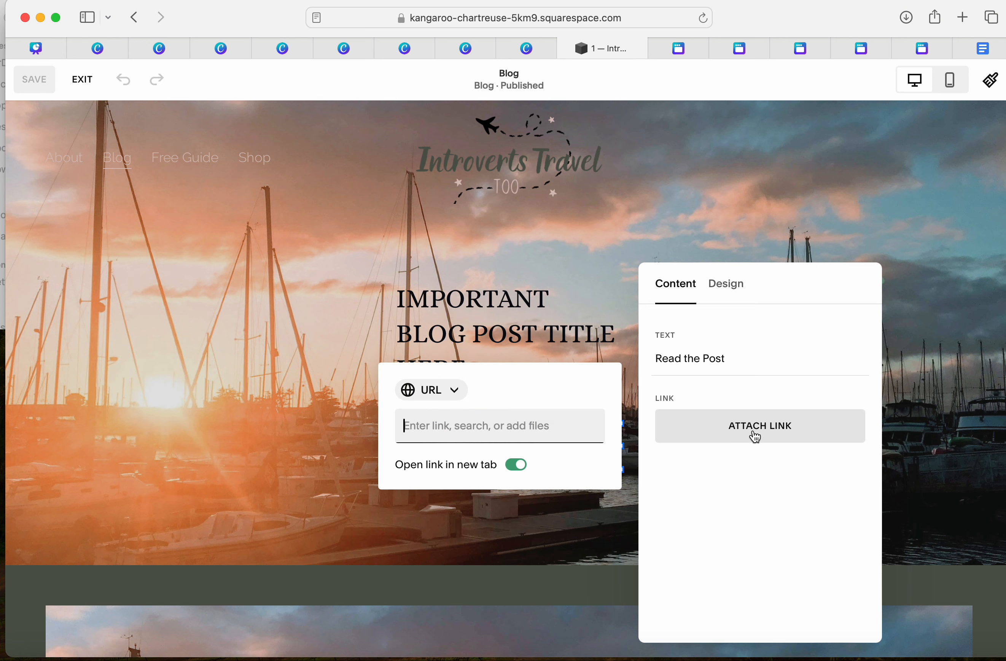
- Enter website.com/blog/ followed by the copied post slug as the button's link URL
click(540, 425)
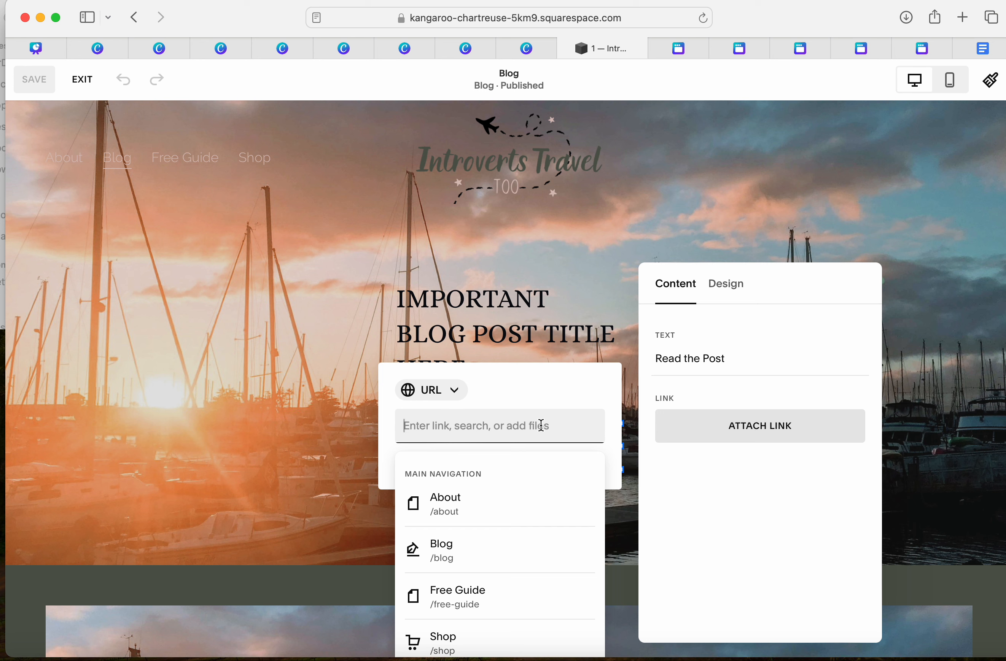
text(web)
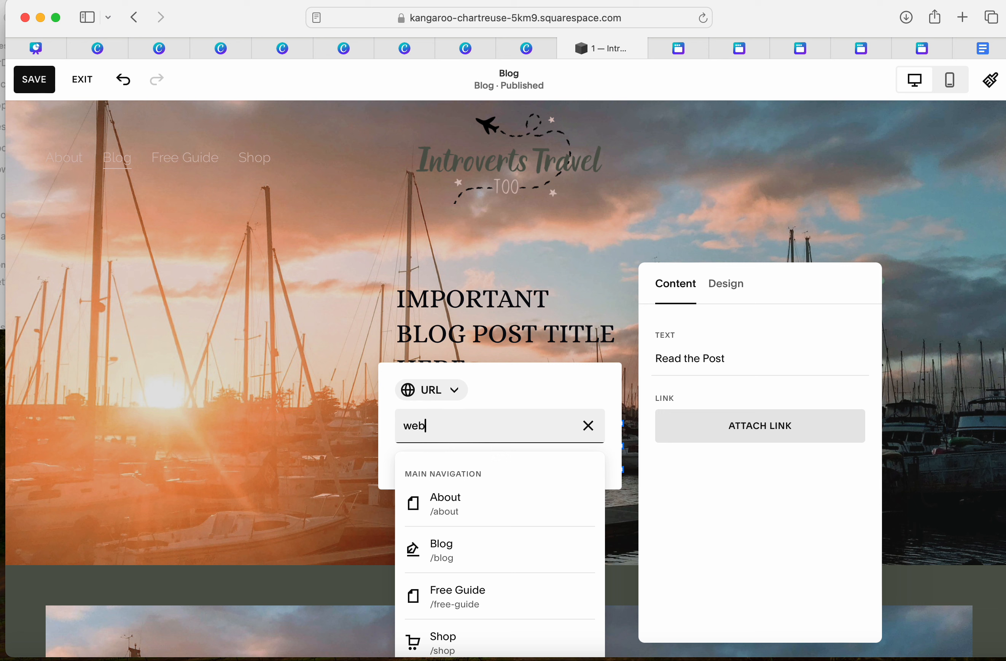
text(site.com/blog/)
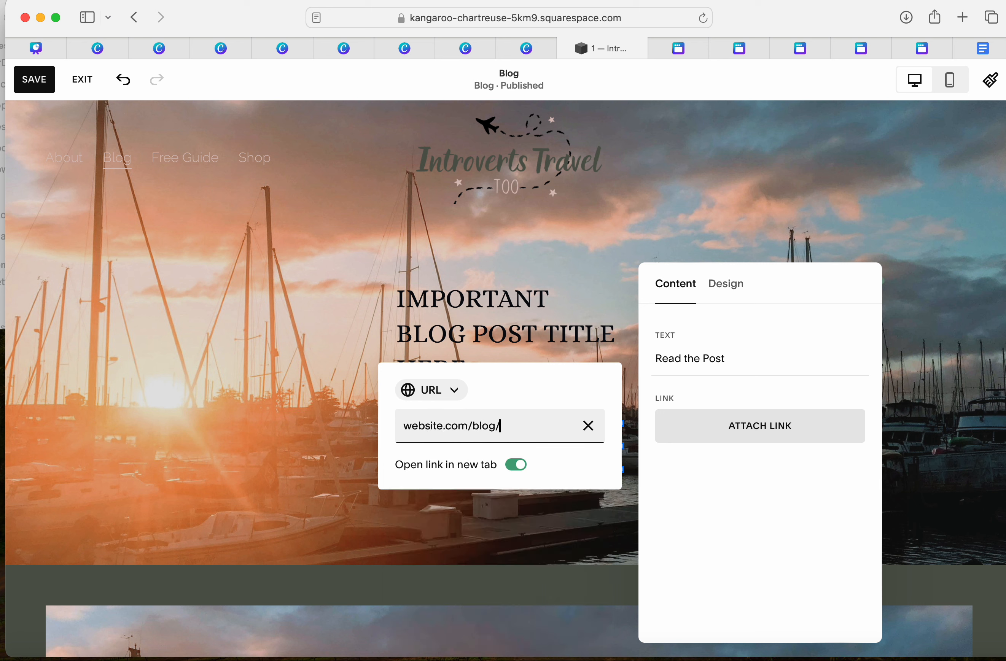
key(super+v)
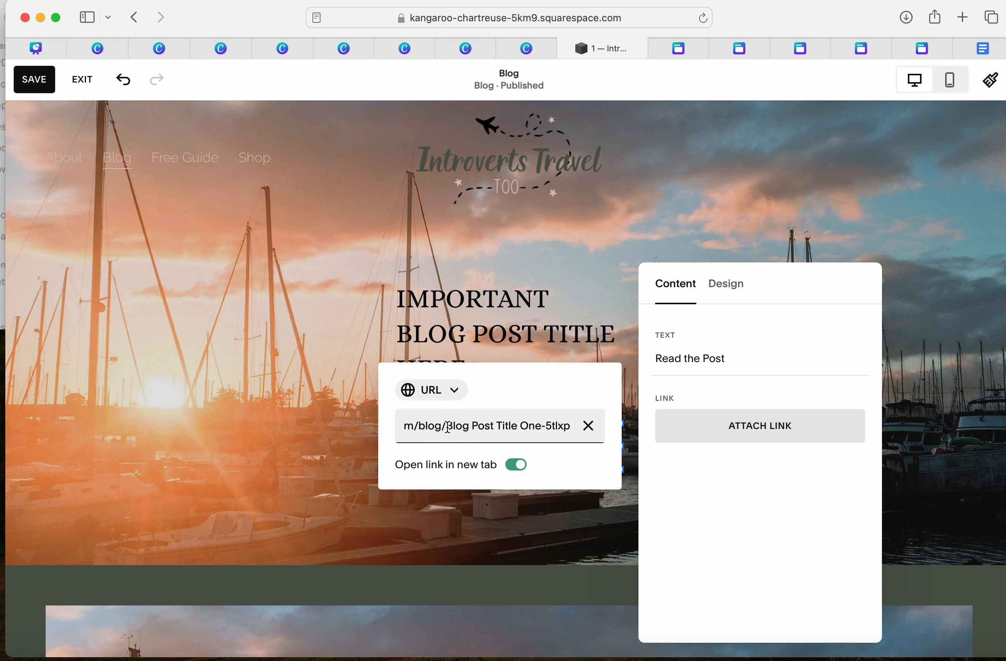
- Replace the link's website.com/blog/ prefix with /blog/ and apply the link to the button
drag(443, 426, 397, 424)
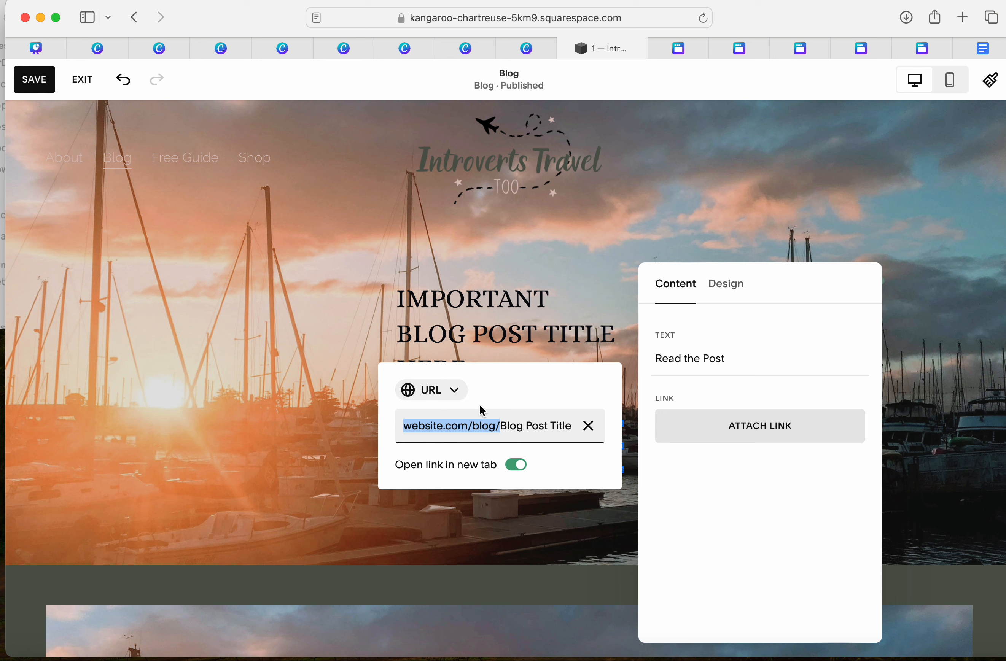
key(BackSpace)
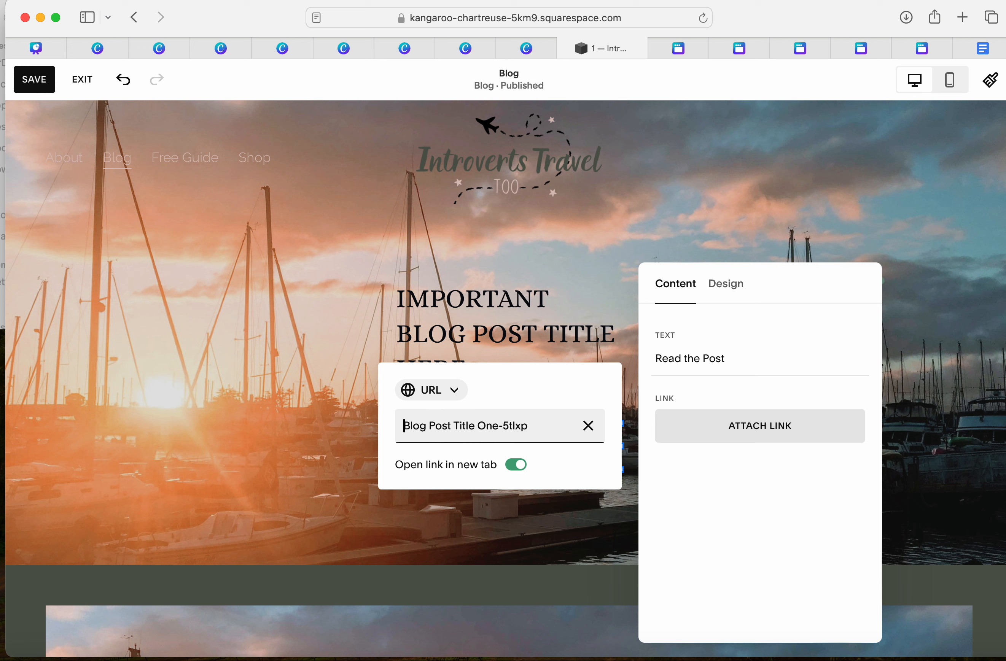
text(blog/)
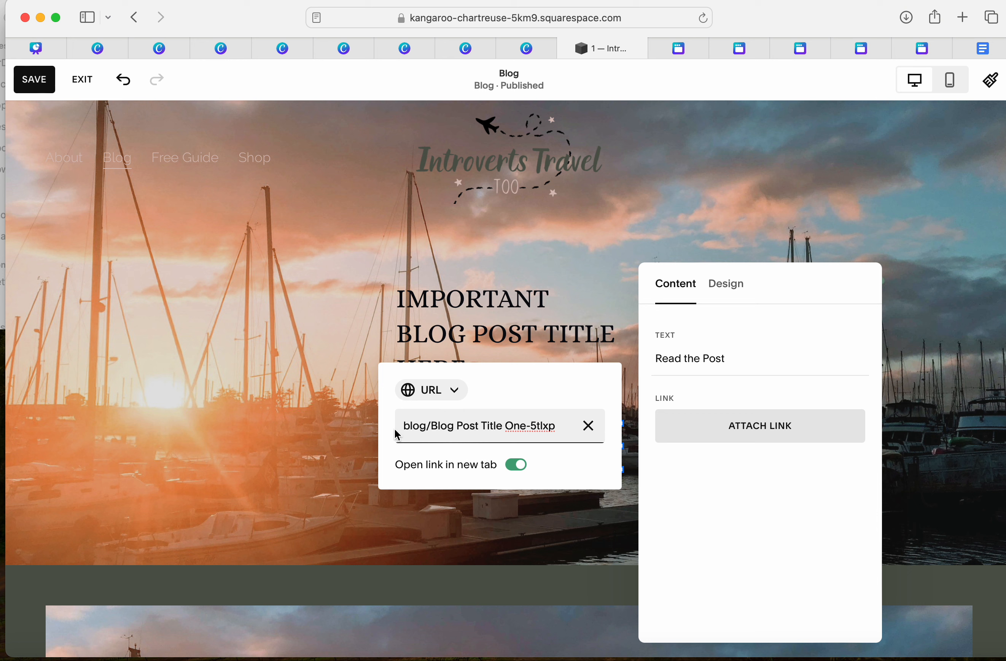
text(/)
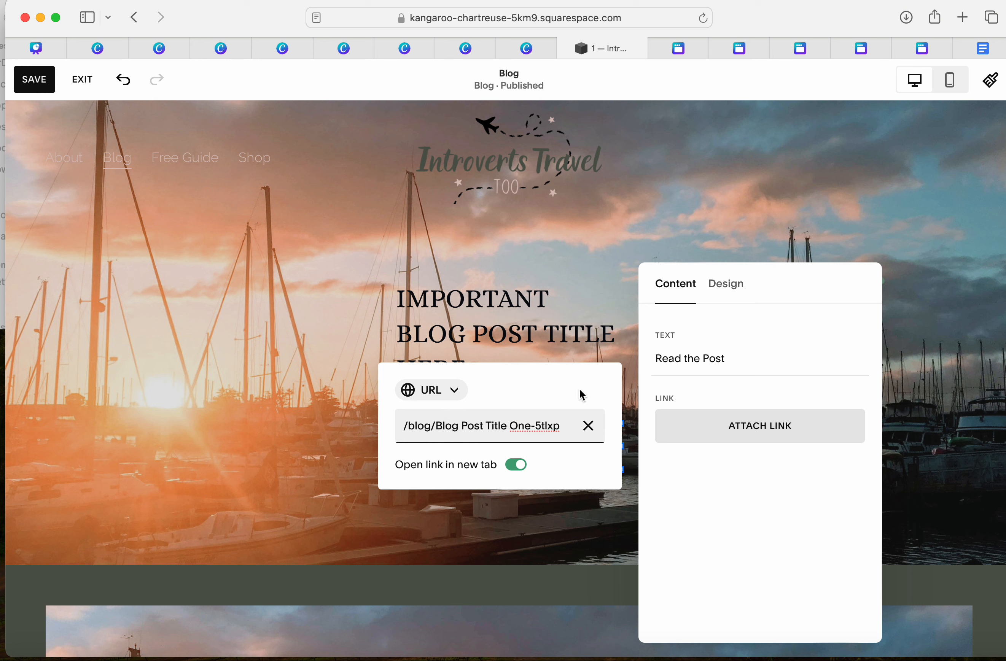
key(Return)
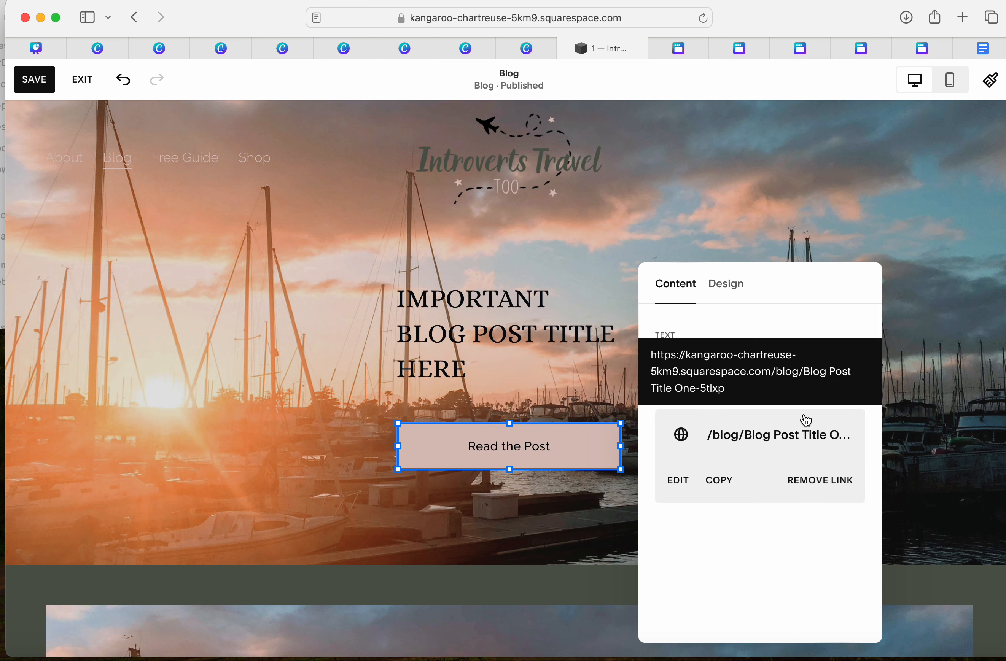
- Test the button's link by viewing the post it opens, return to the Blog page editor and close the button settings
click(787, 442)
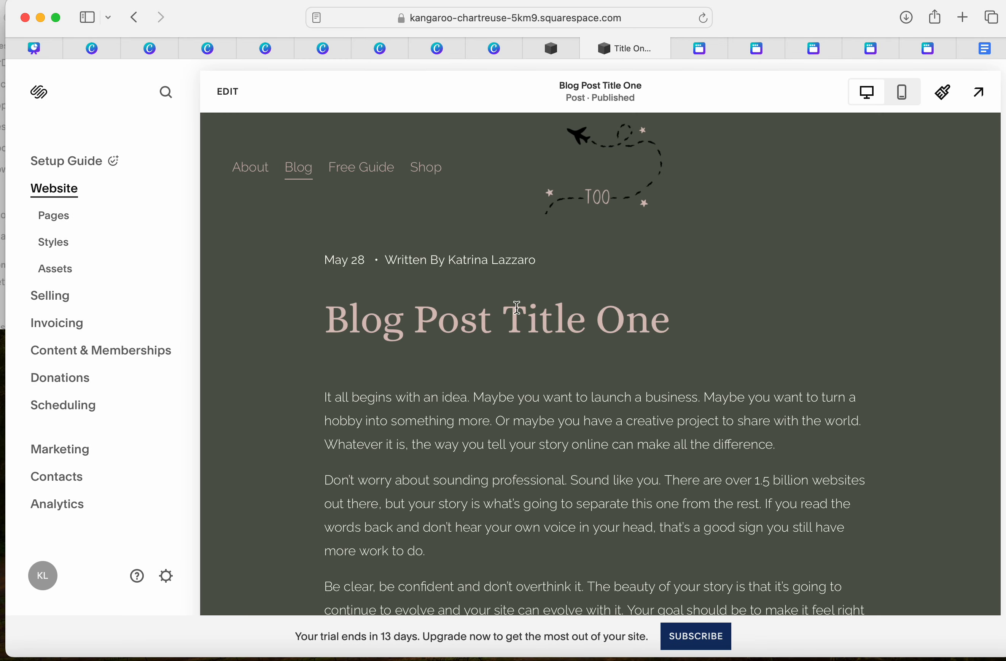
scroll(646, 334, down, 3)
scroll(646, 335, up, 3)
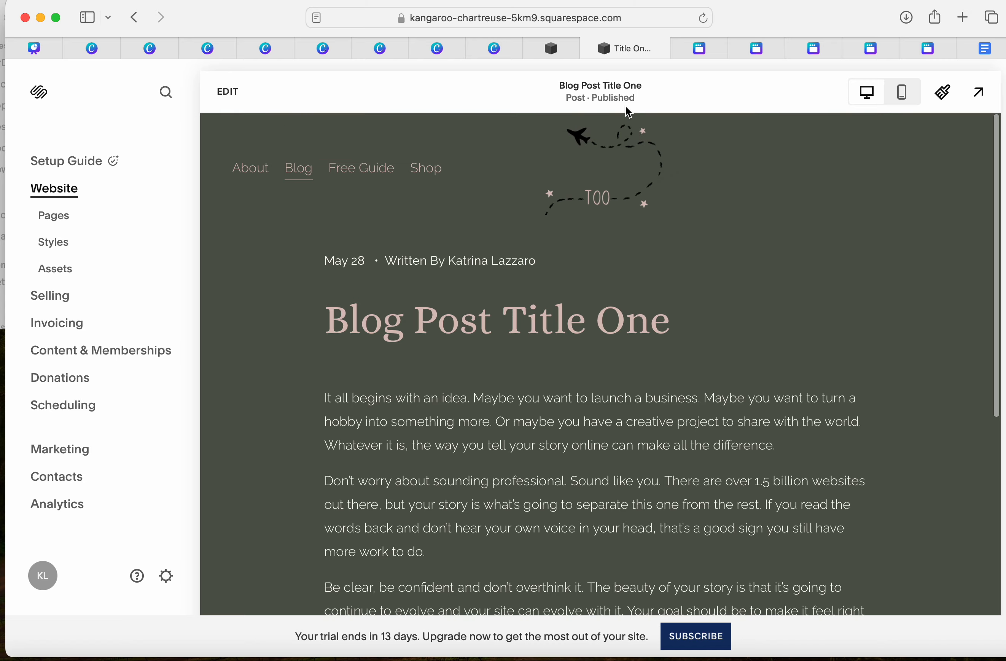
click(589, 49)
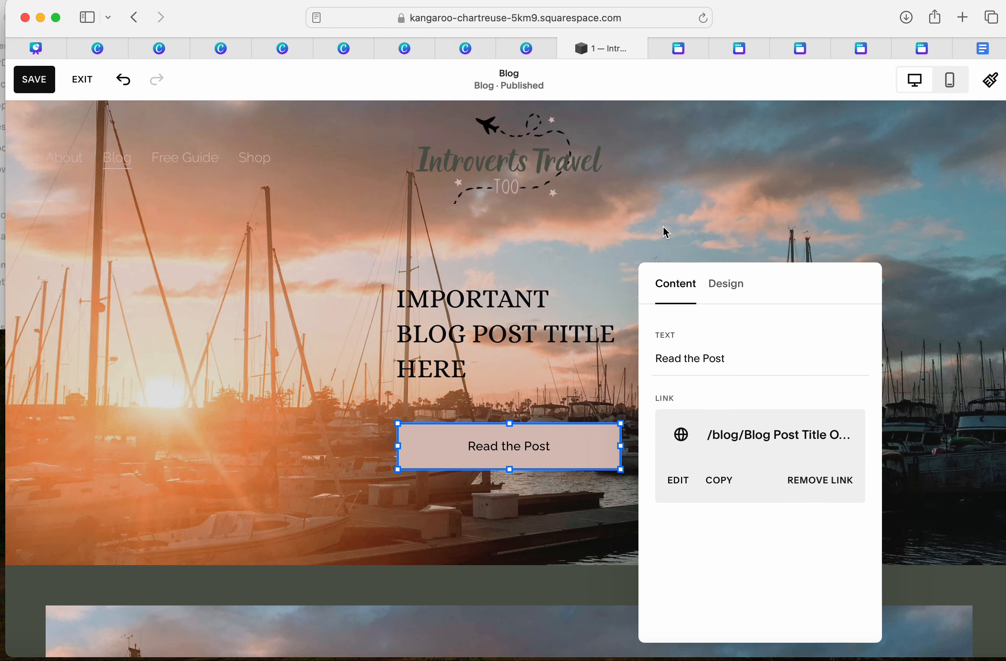
click(718, 209)
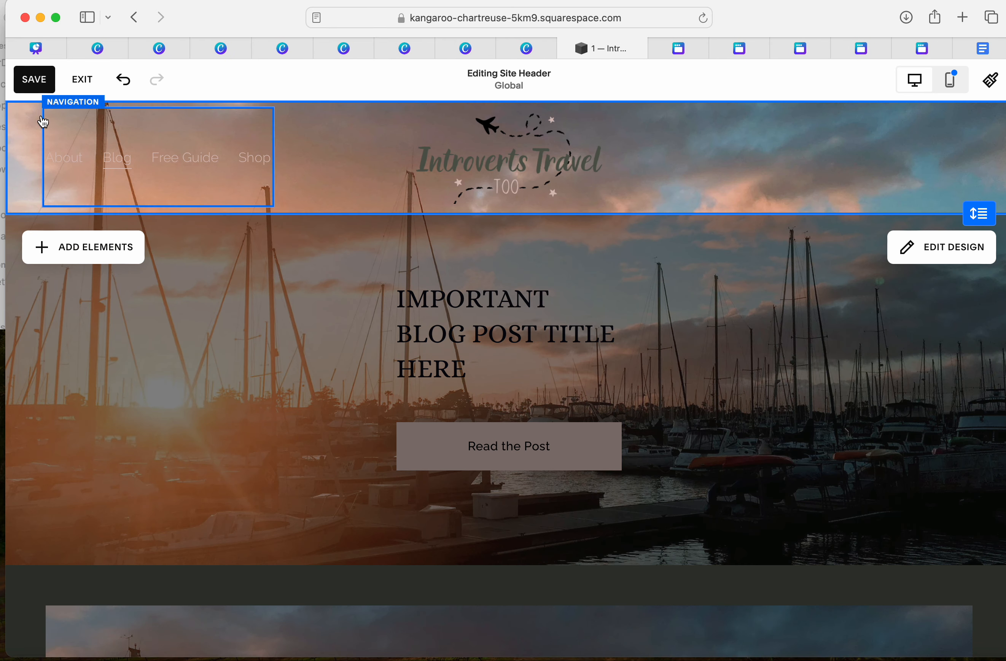
- Save the Blog page edits and leave the site header's editing mode
click(36, 80)
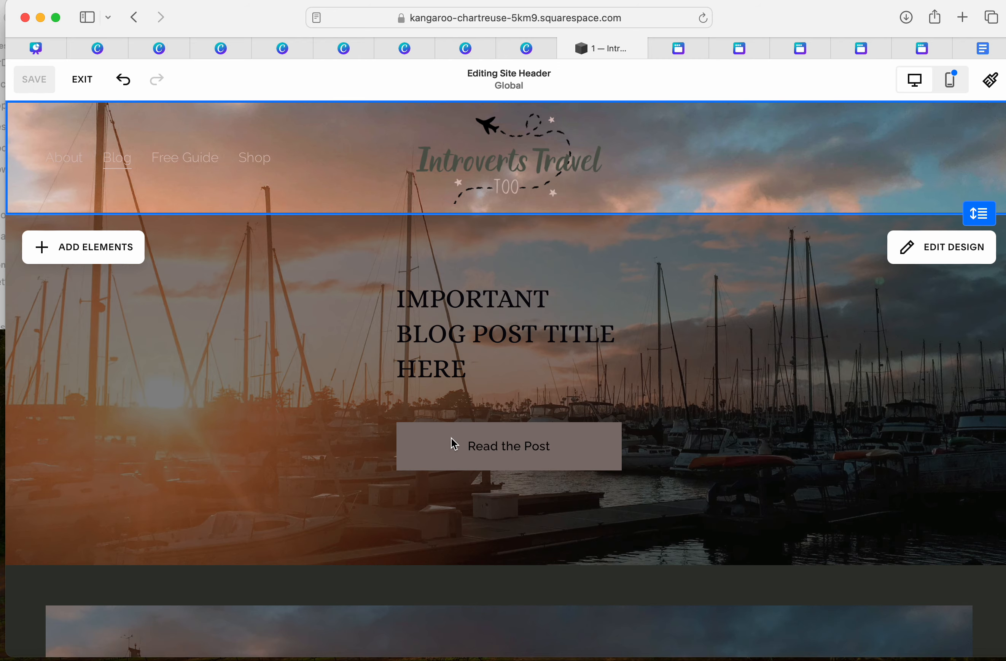
click(692, 598)
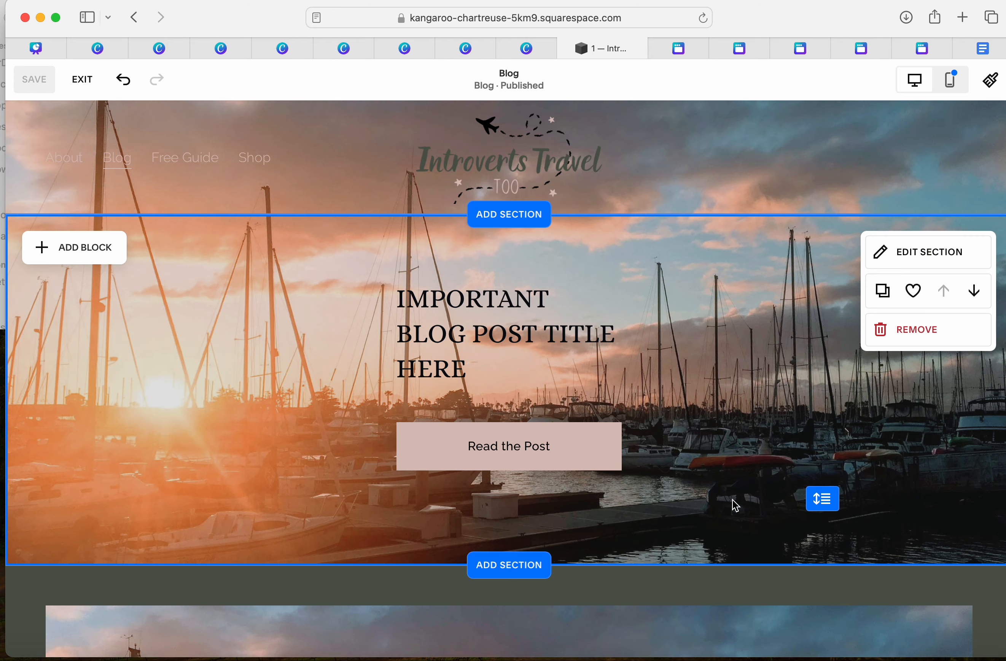
- Review the Blog page's banner and the posts below it, exit the editor and return to the site's page list
scroll(735, 505, down, 3)
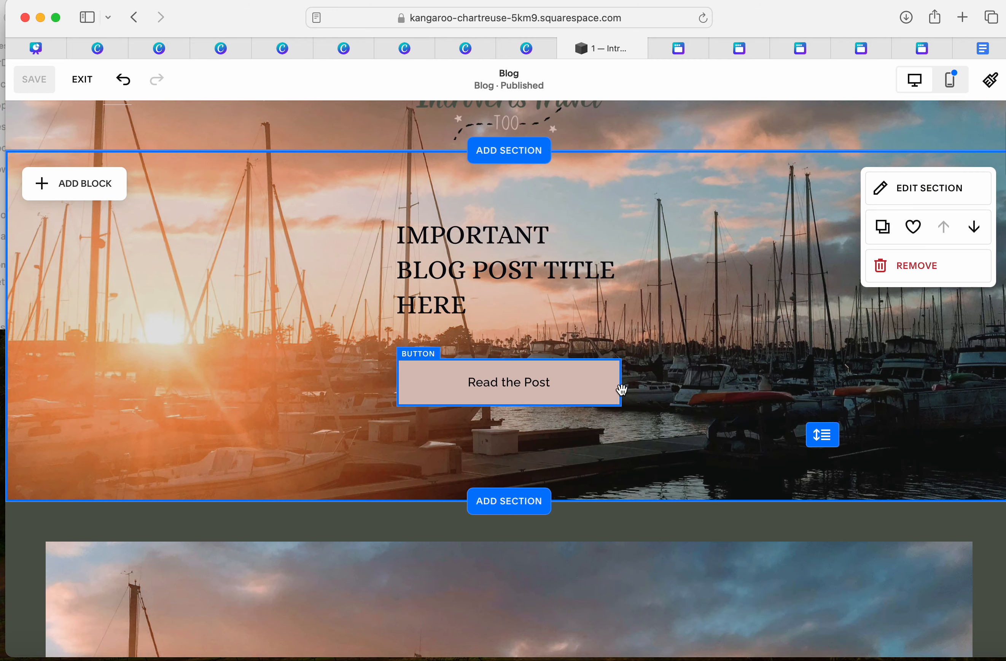
scroll(673, 387, down, 8)
scroll(672, 387, down, 3)
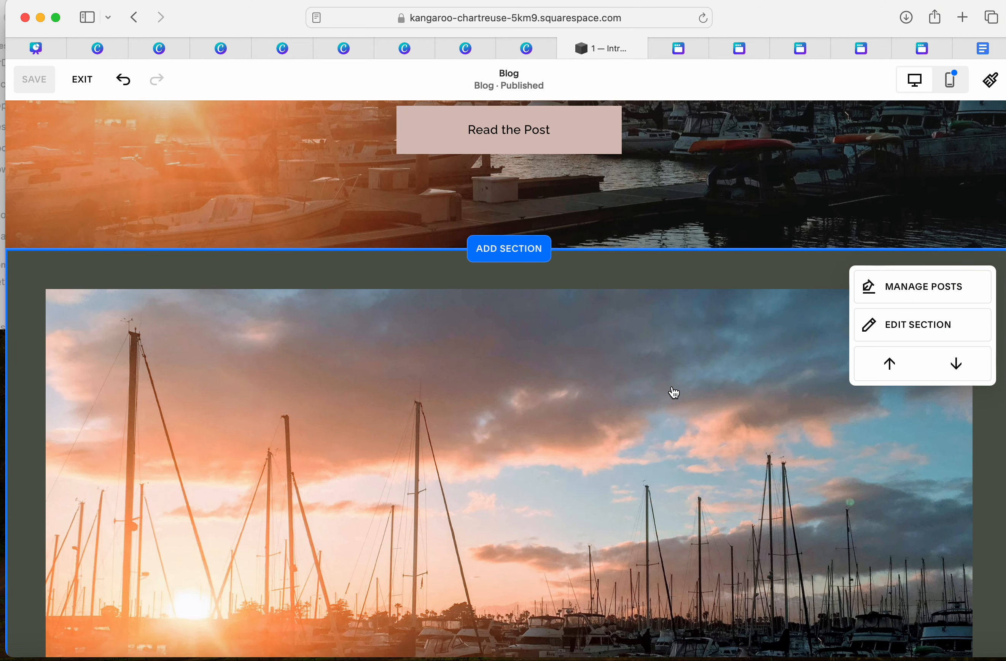
scroll(672, 386, up, 2)
scroll(673, 389, down, 10)
scroll(674, 392, down, 15)
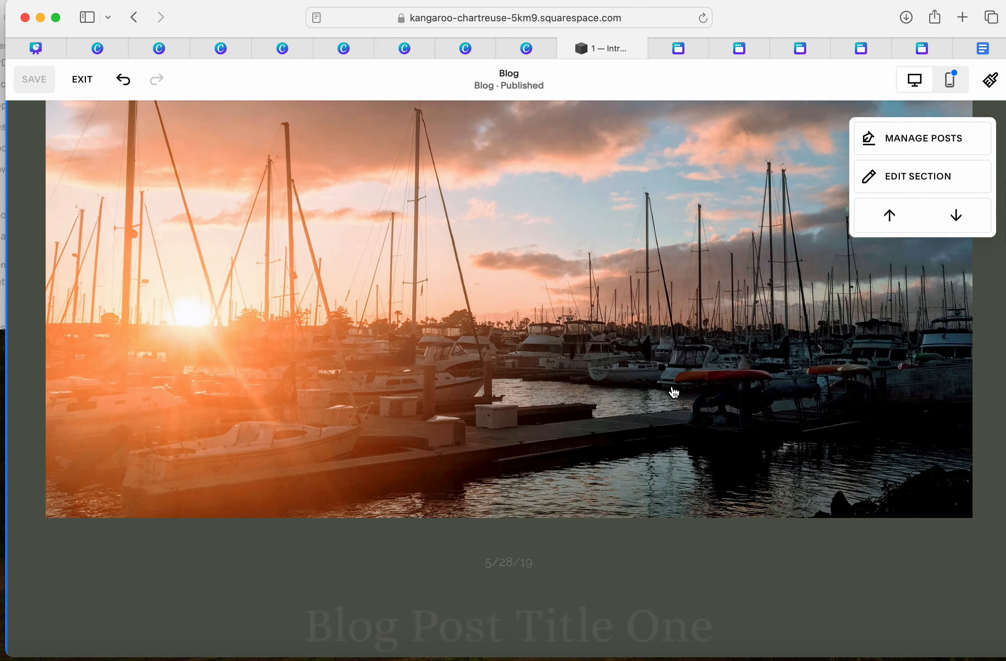
scroll(674, 392, down, 20)
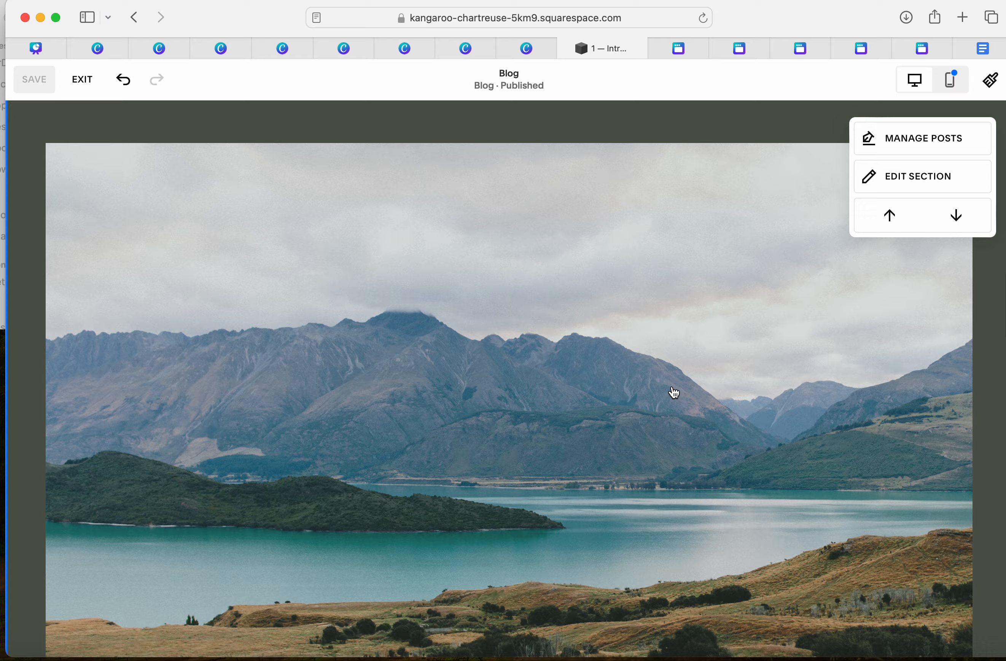
scroll(674, 393, down, 15)
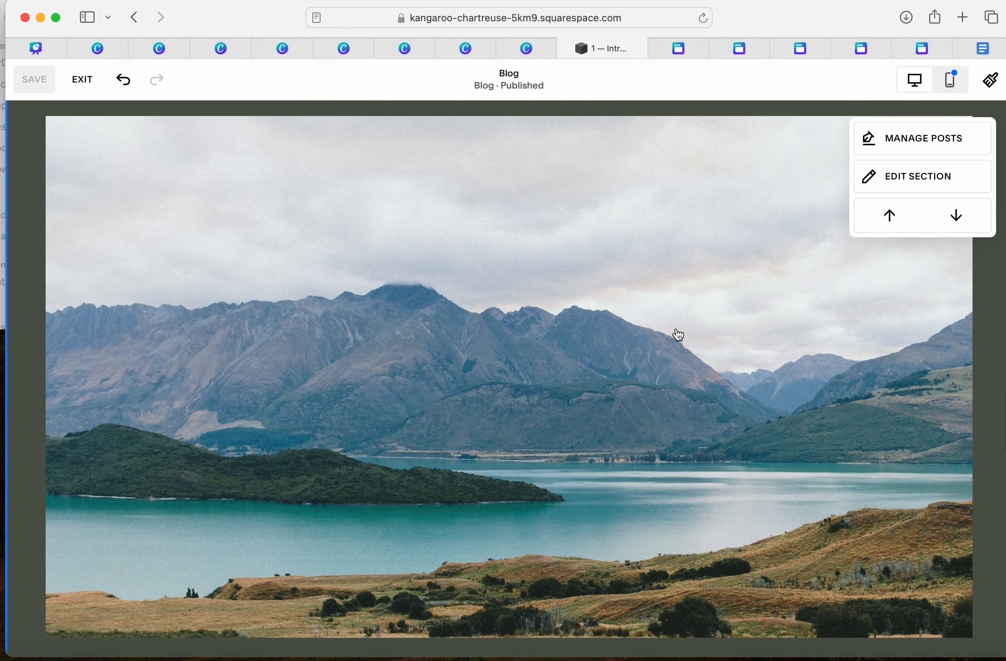
click(85, 80)
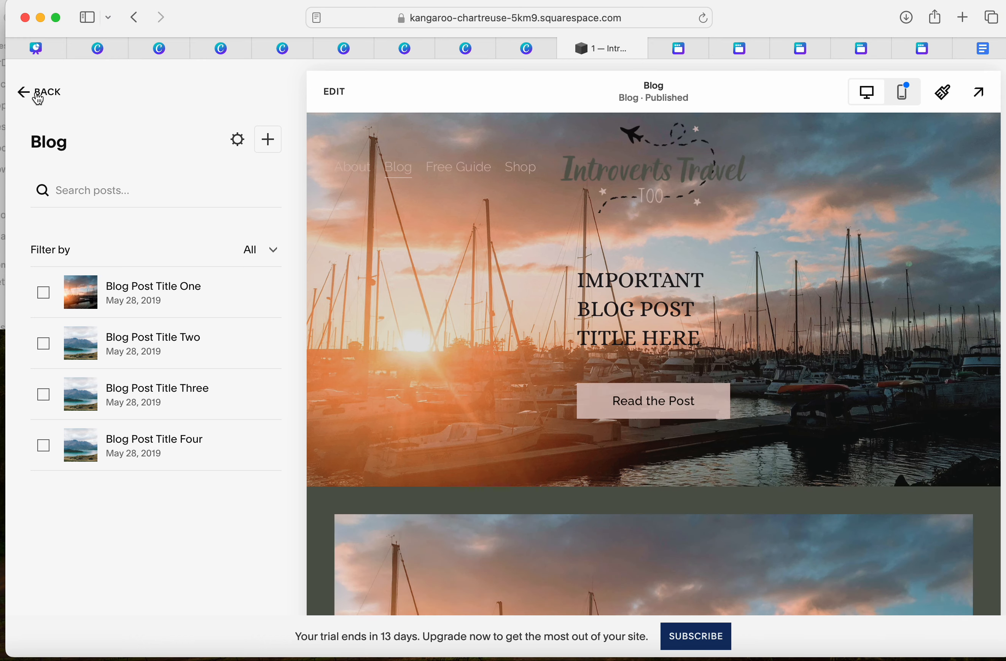
click(38, 91)
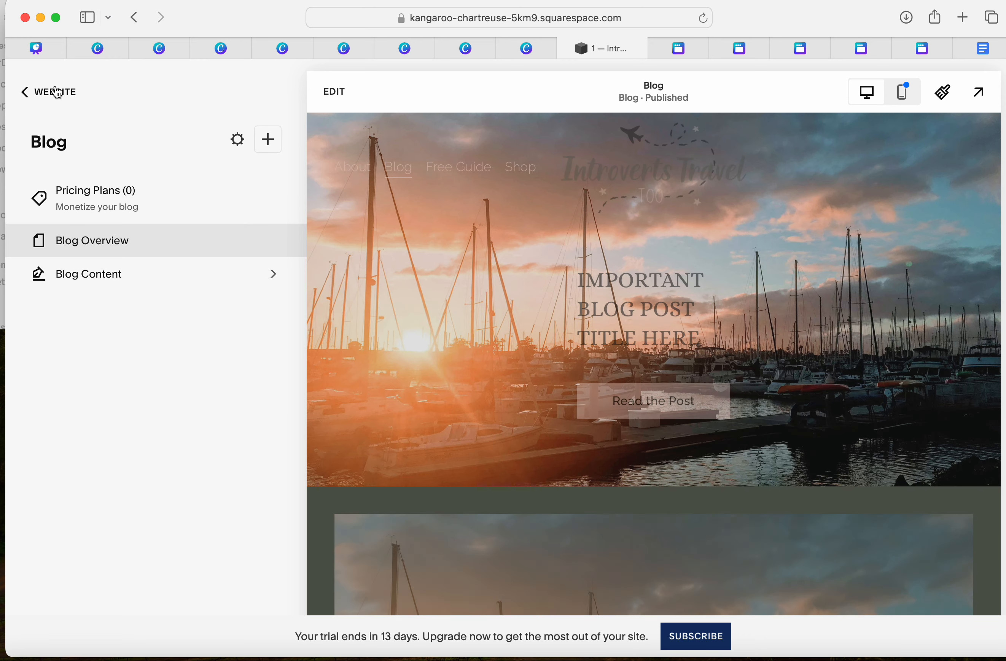
click(54, 90)
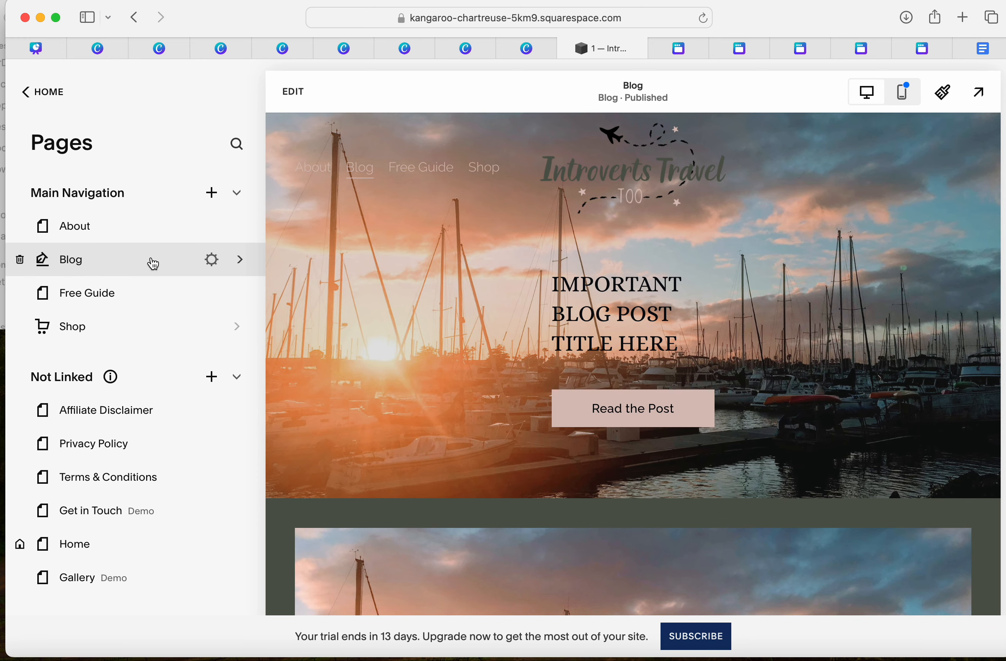
- Create an untitled draft post in the Blog collection, check its publishing options and return to the page list
click(153, 264)
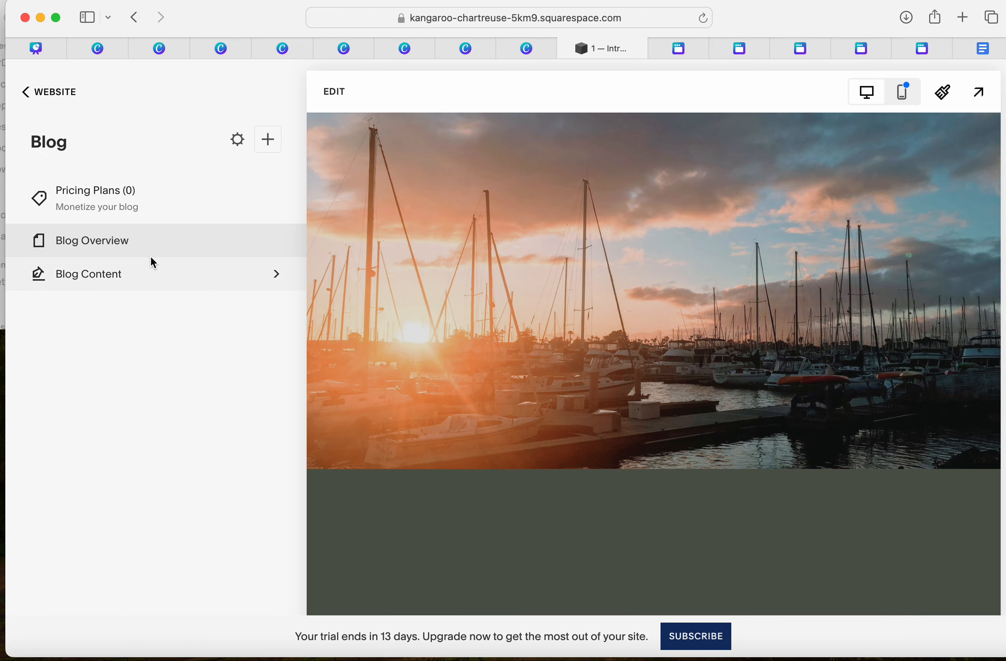
click(78, 277)
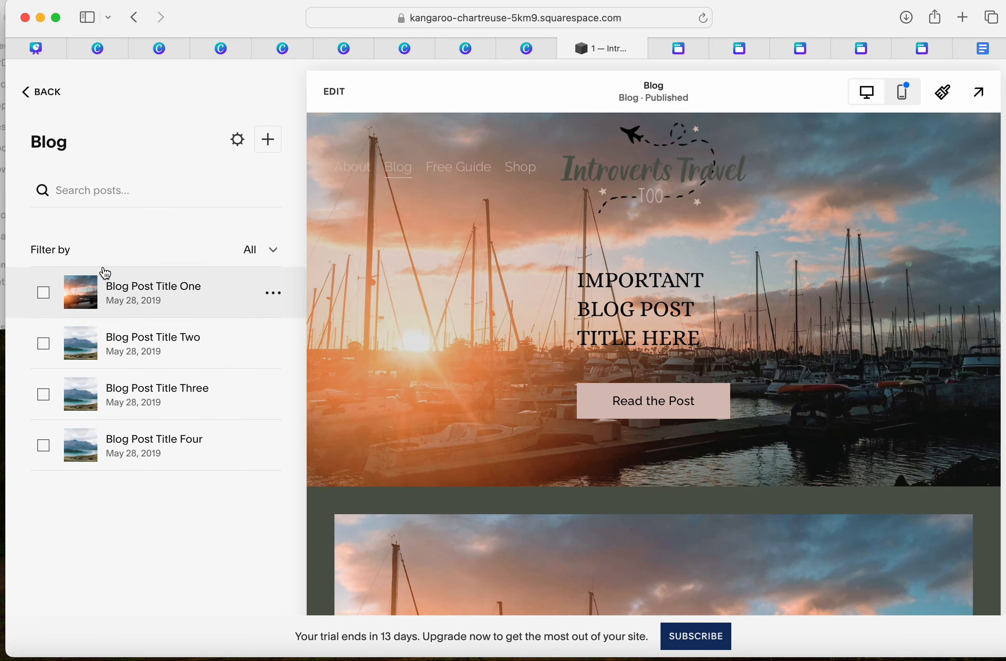
click(268, 145)
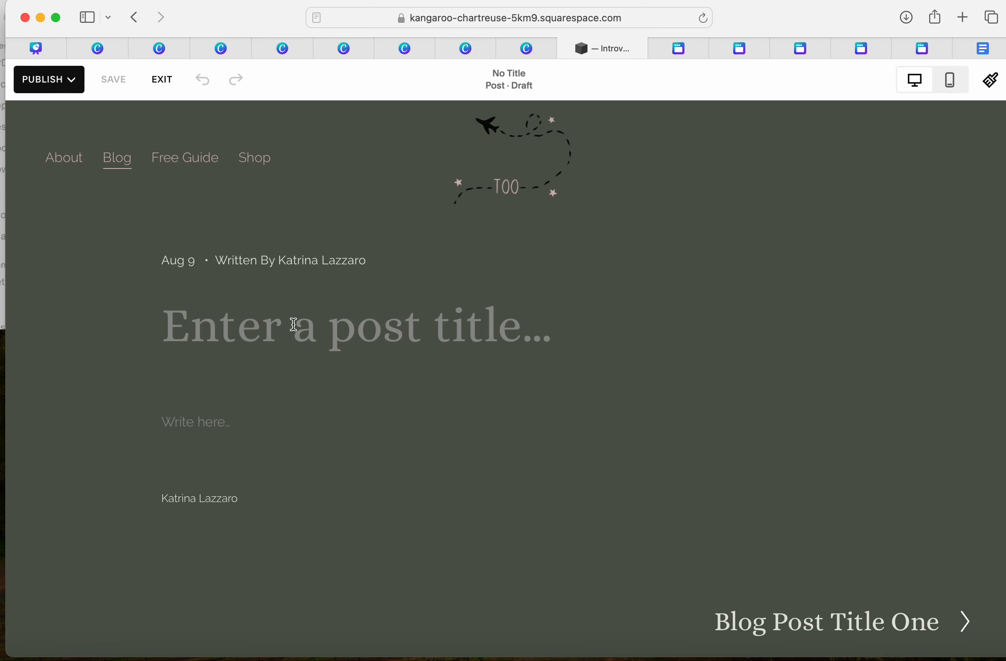
click(32, 86)
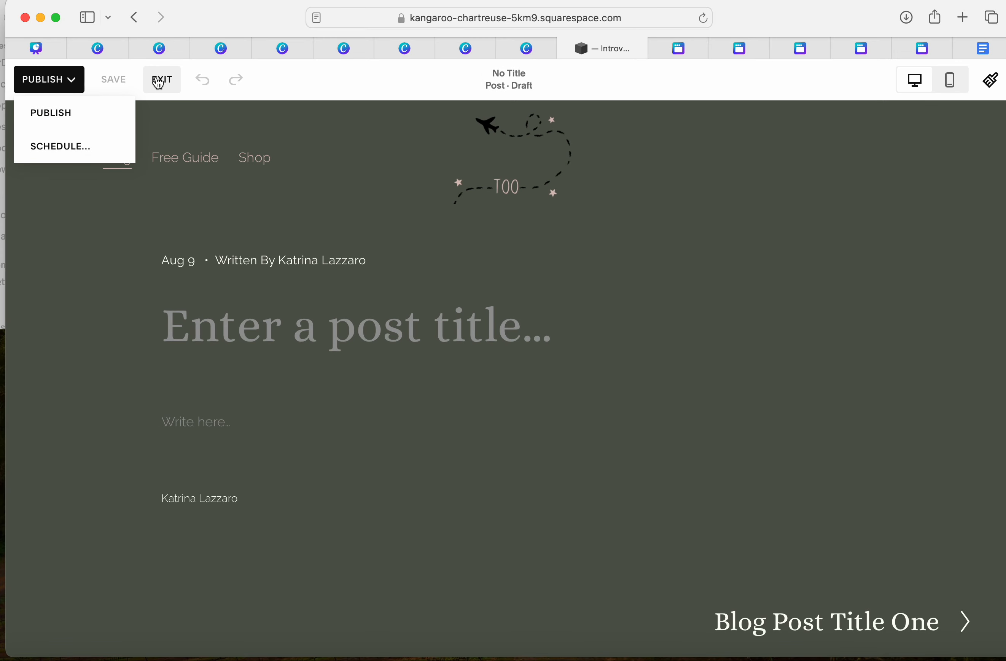
click(162, 79)
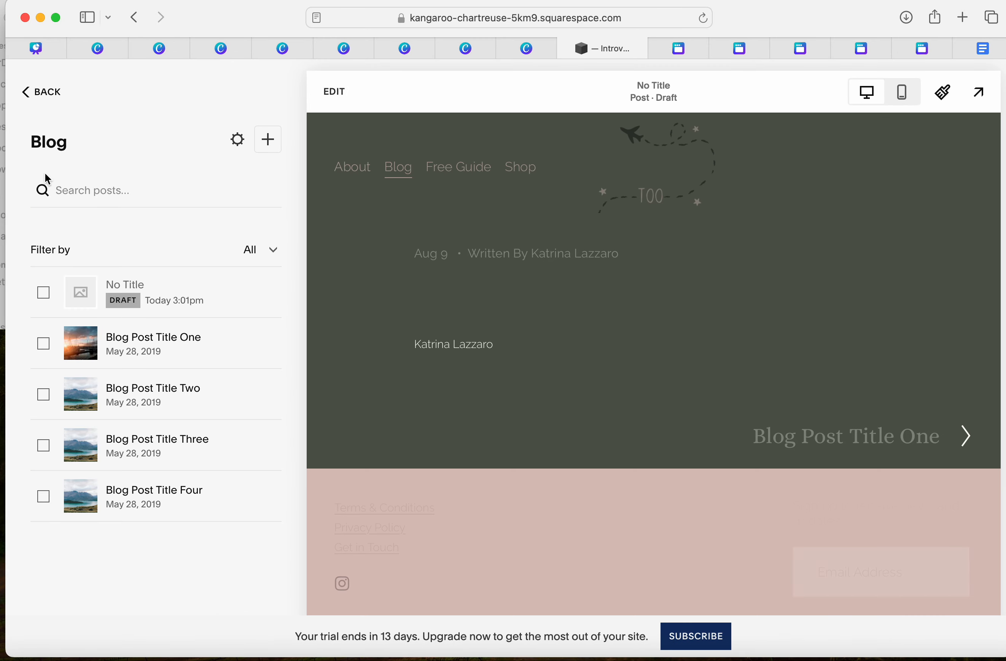
click(38, 98)
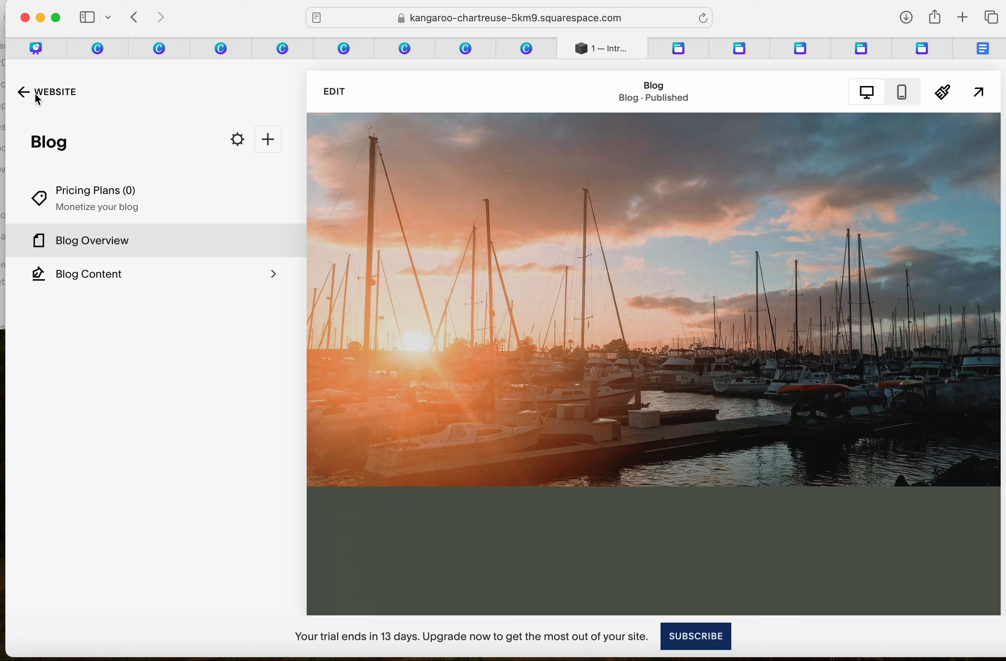
click(26, 94)
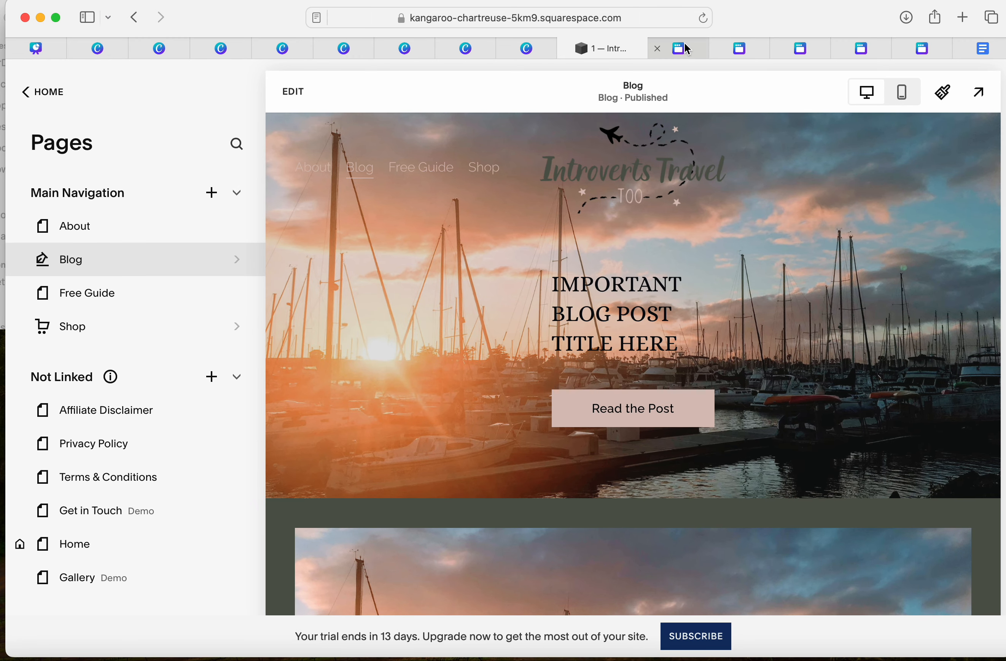
- Check the Blog PAGE template in Canva, return to Squarespace and move the Blog collection from Main Navigation to Not Linked, below Affiliate Disclaimer
click(685, 44)
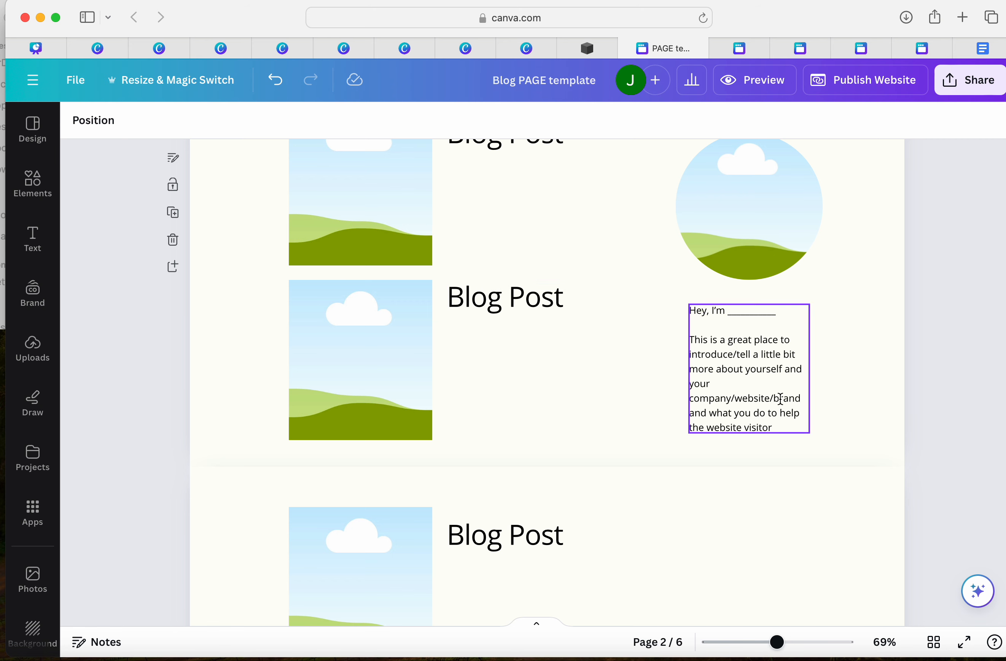
click(591, 47)
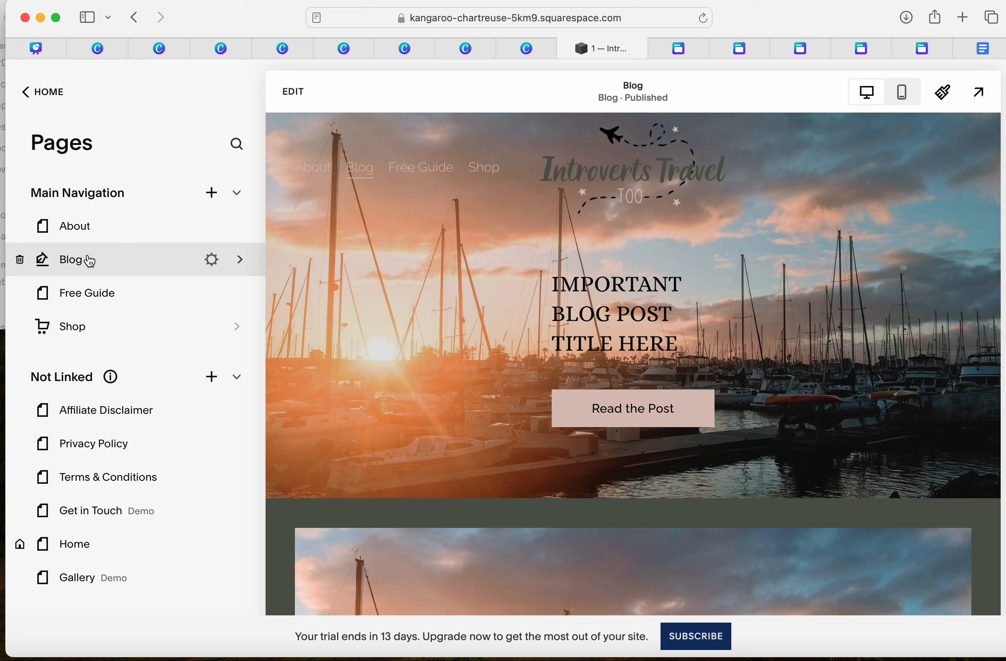
drag(77, 268, 93, 420)
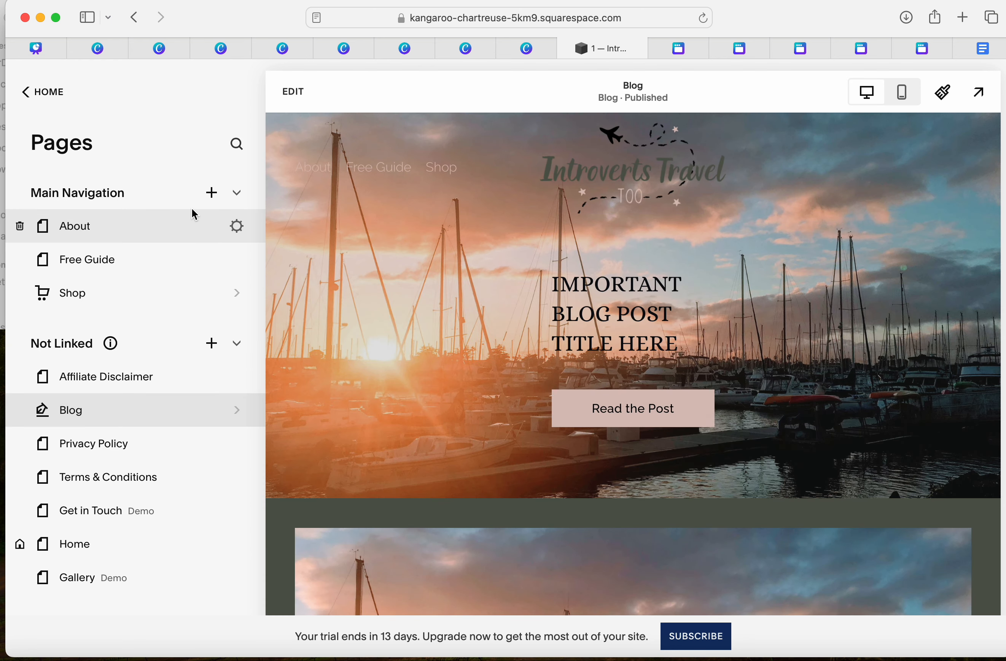
- Add a blank page named Blog to the Main Navigation and place it between About and Free Guide
click(212, 196)
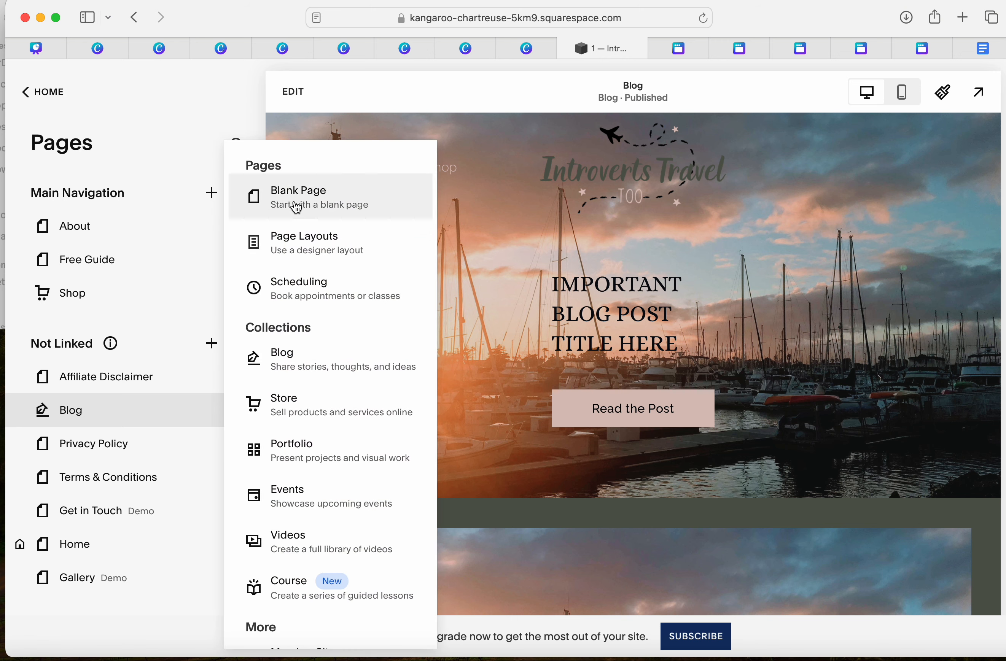
click(298, 208)
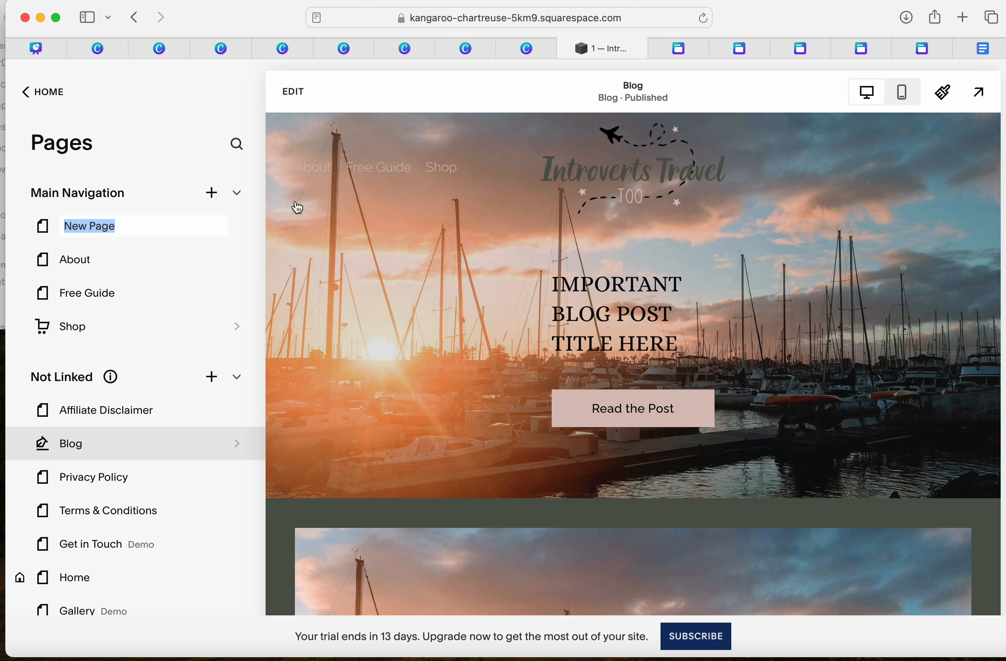
text(Blog)
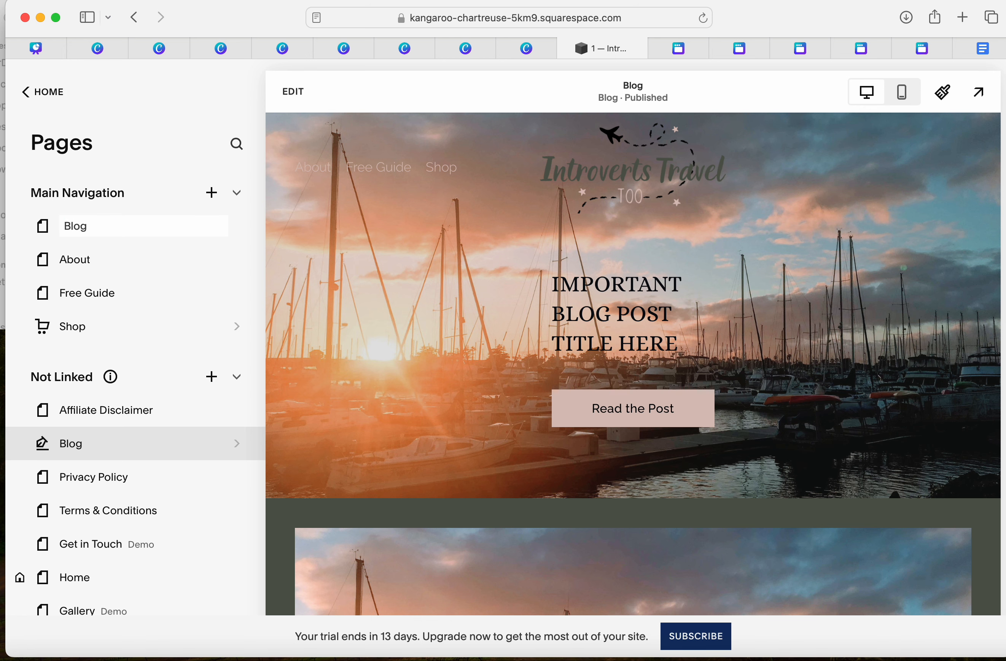
key(Return)
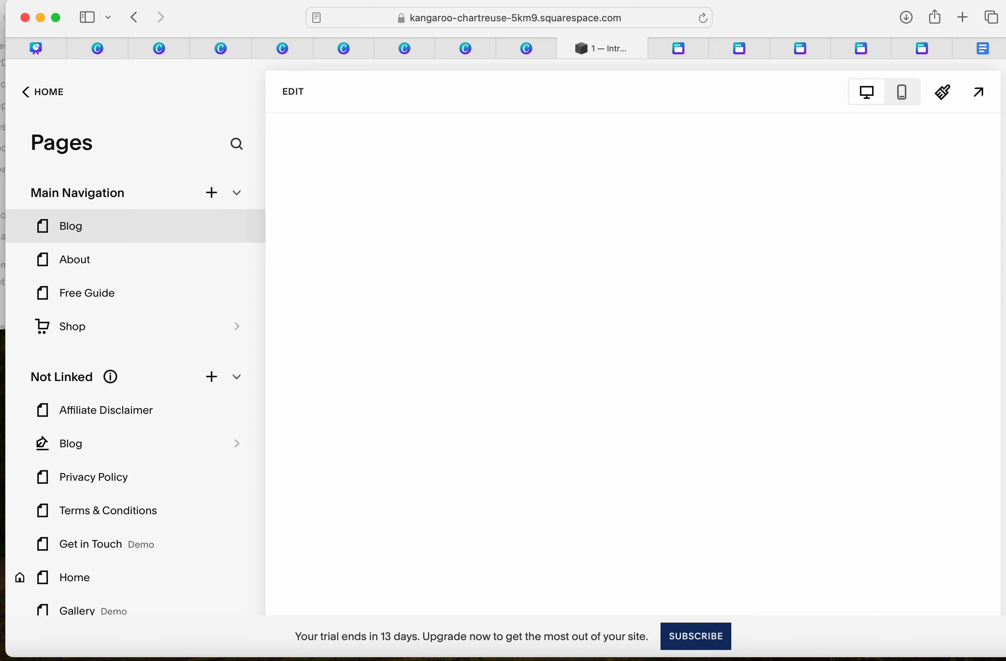
drag(81, 231, 88, 272)
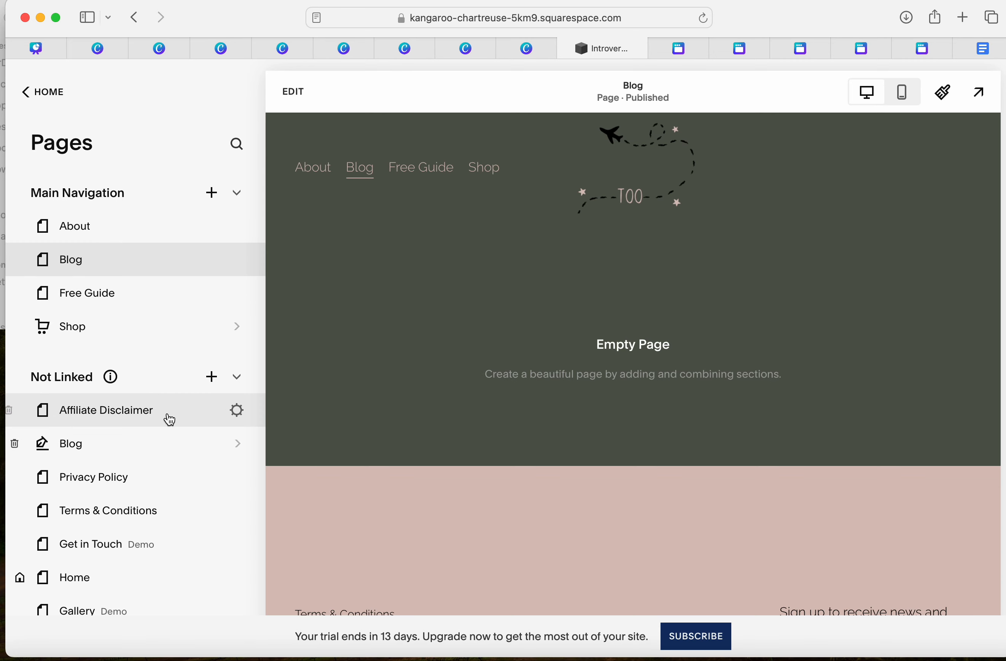
- Add a second blog collection to the Not Linked pages, using the layout with four equal posts in a two-column grid
click(212, 378)
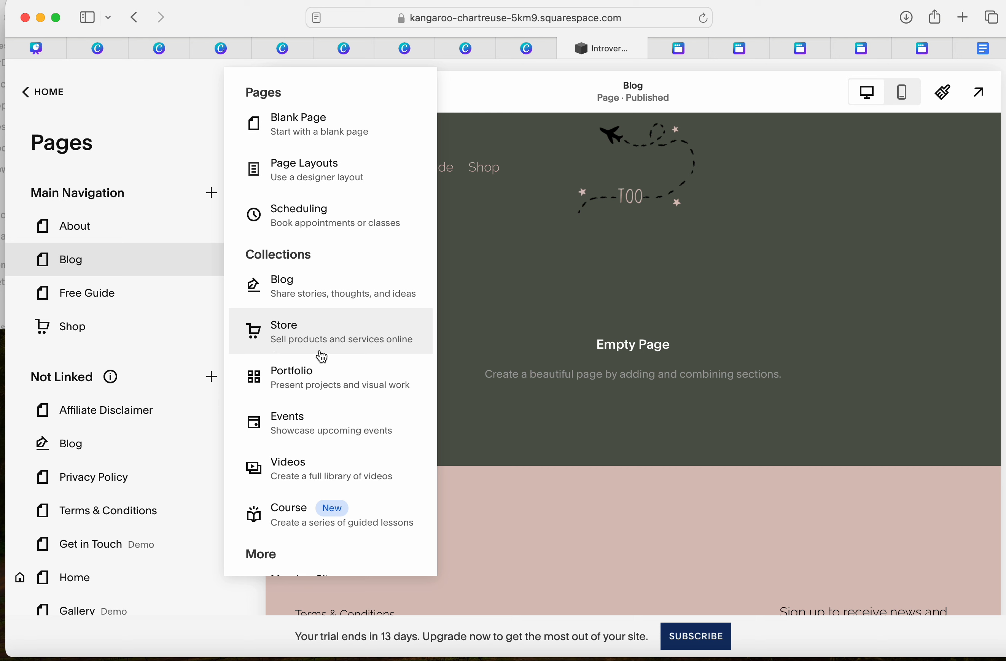
scroll(321, 356, down, 5)
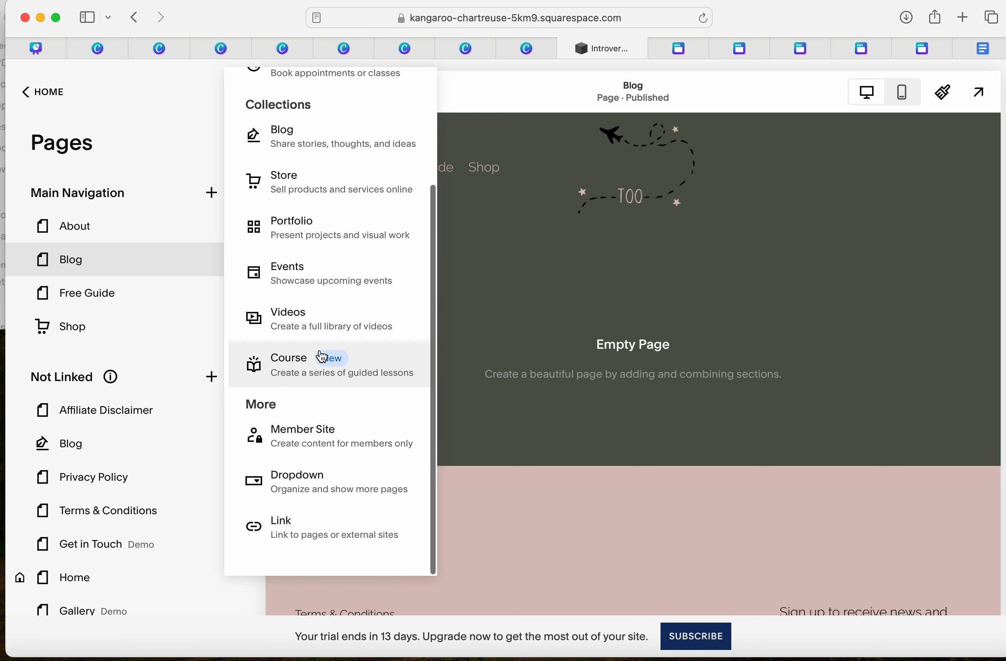
scroll(321, 356, up, 5)
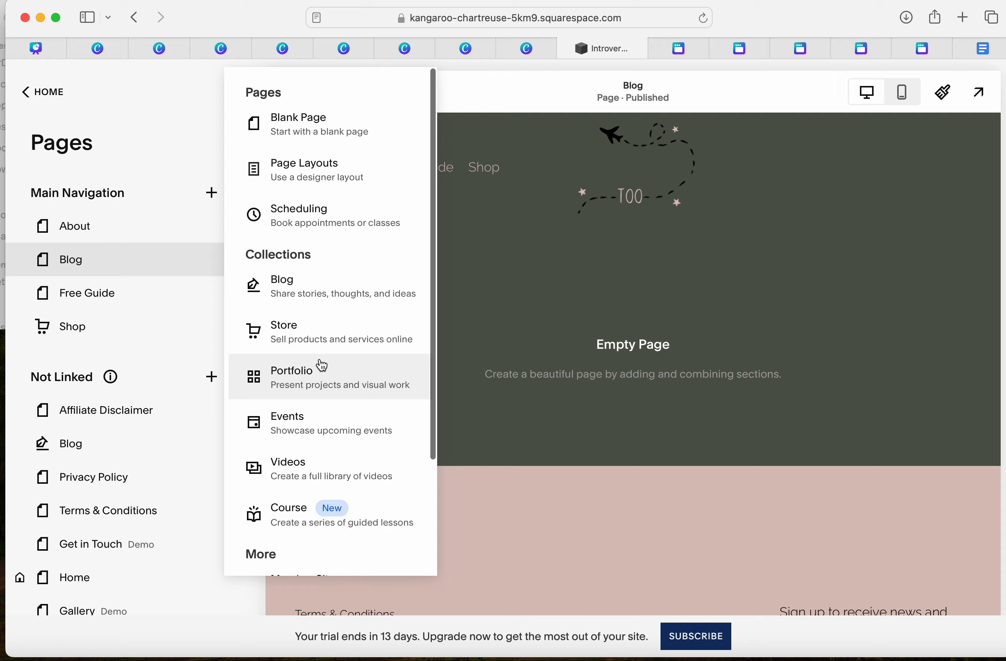
scroll(322, 365, down, 1)
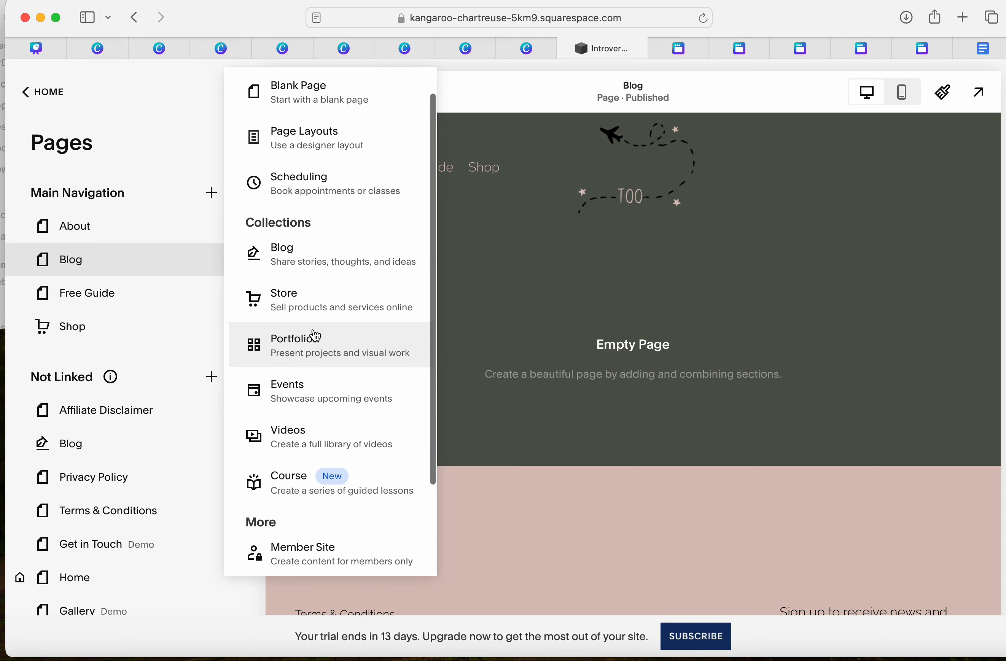
click(313, 266)
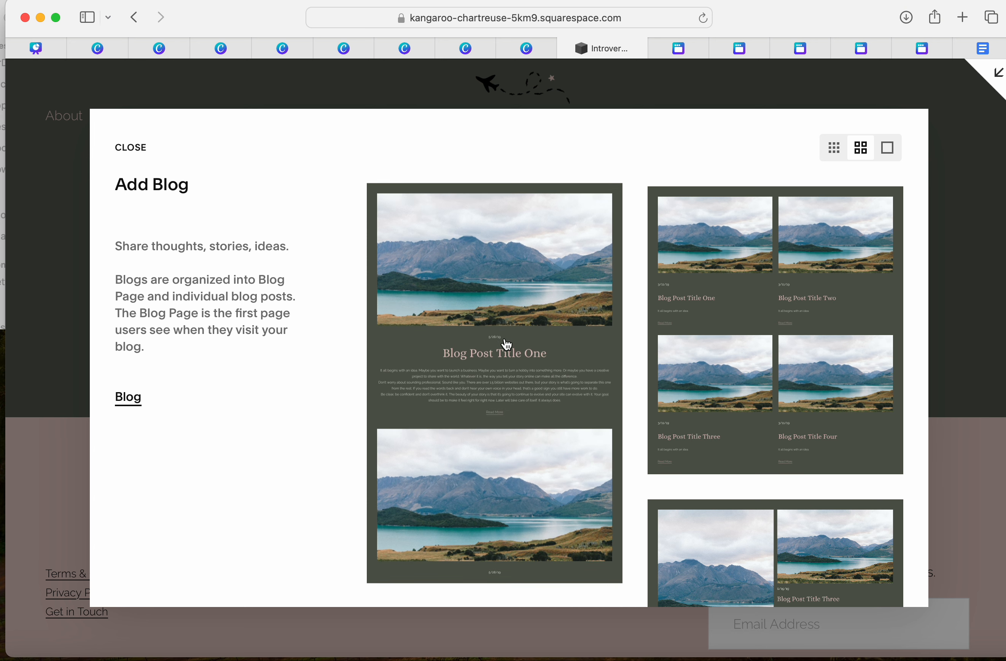
scroll(714, 360, down, 5)
scroll(716, 361, down, 5)
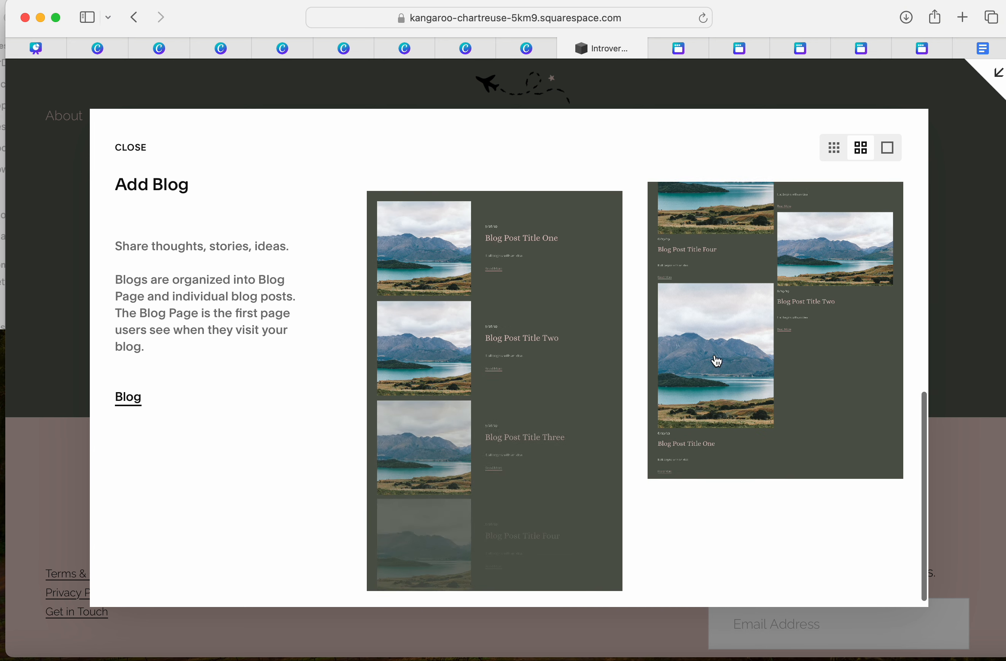
scroll(715, 361, up, 10)
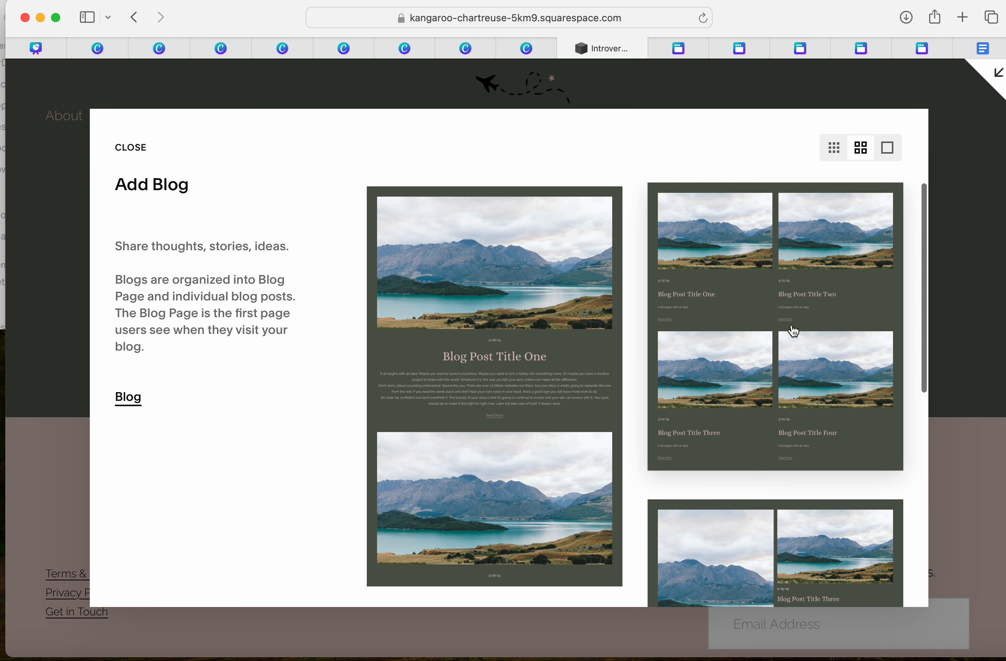
click(793, 331)
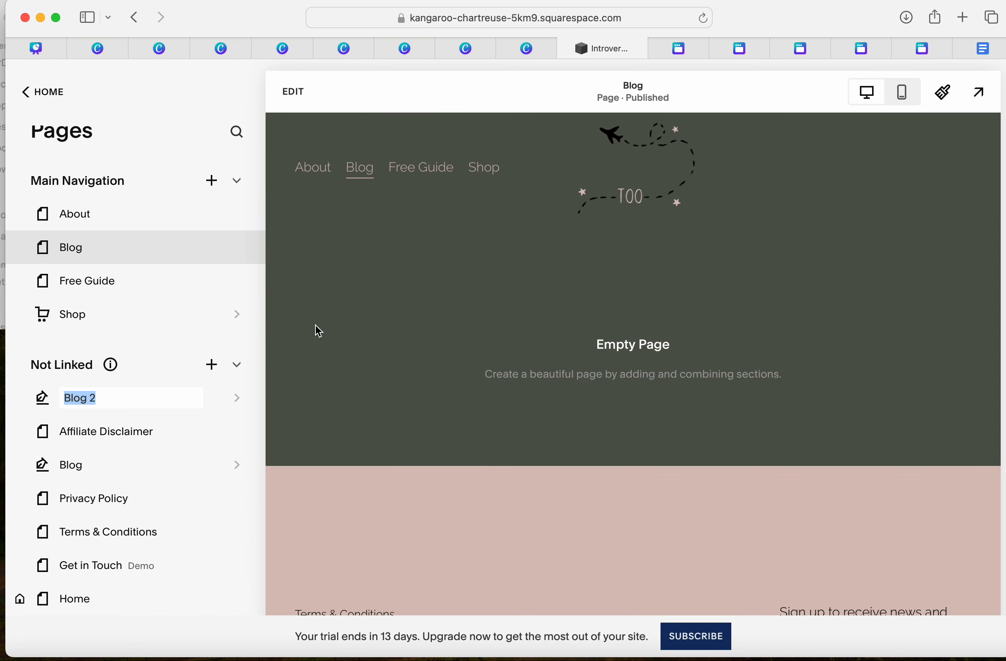
- Name the new blog collection Sidebar and open its list of posts
text(Sidebar)
key(Return)
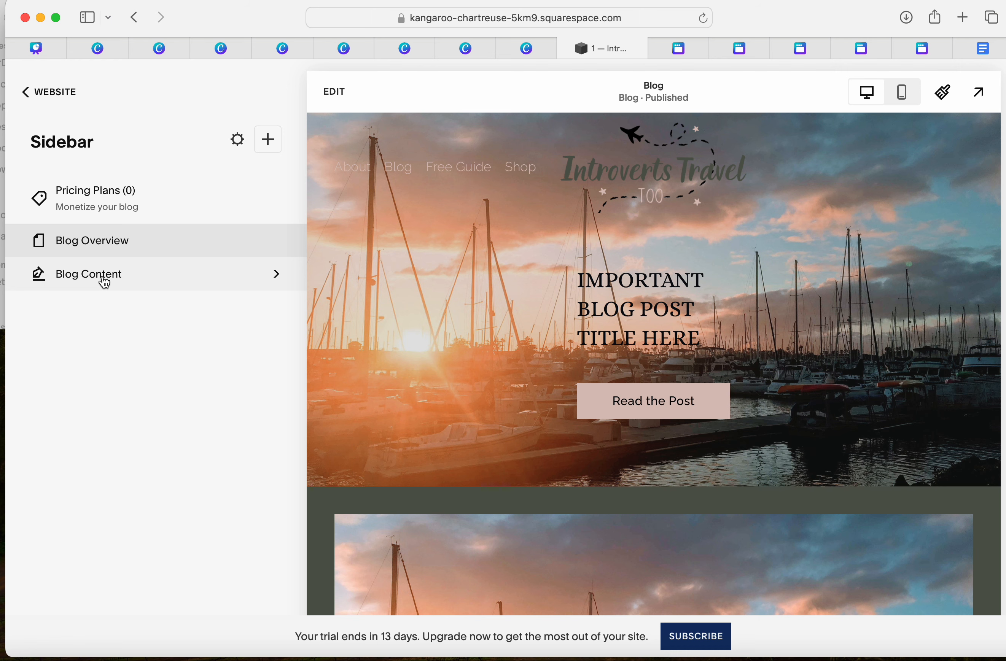
click(105, 281)
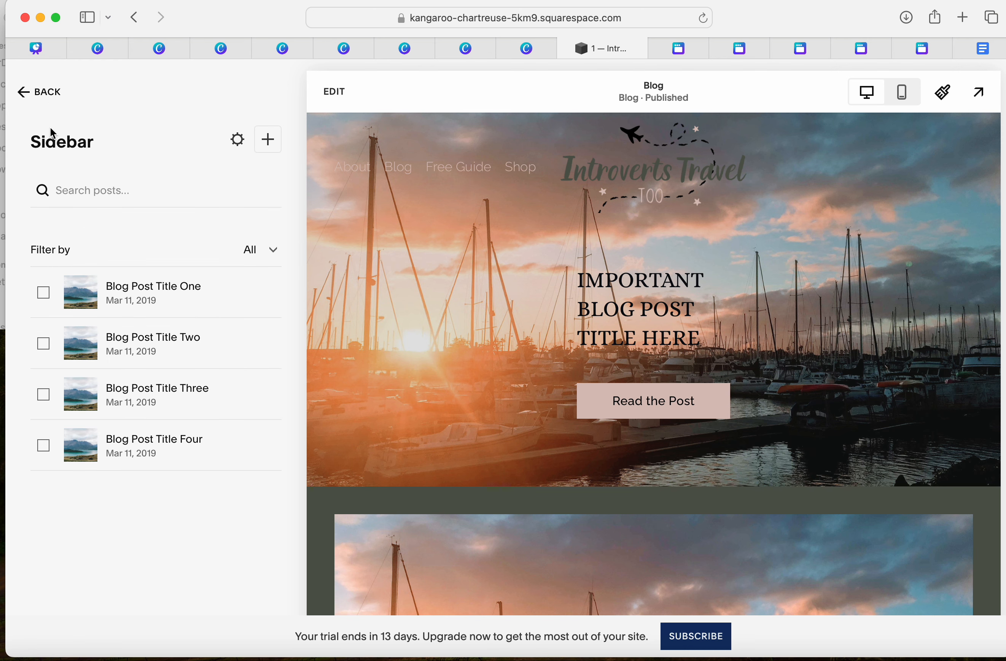
- Check the unlinked Blog and Sidebar collections, then reorder them so Blog sits above Affiliate Disclaimer and Sidebar below it
click(41, 92)
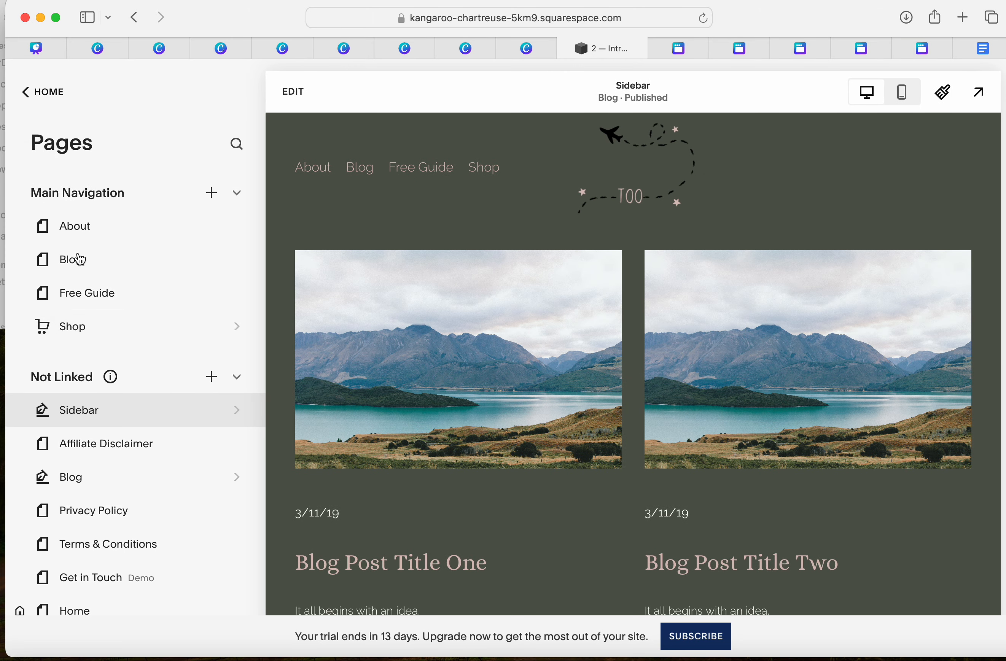
click(102, 476)
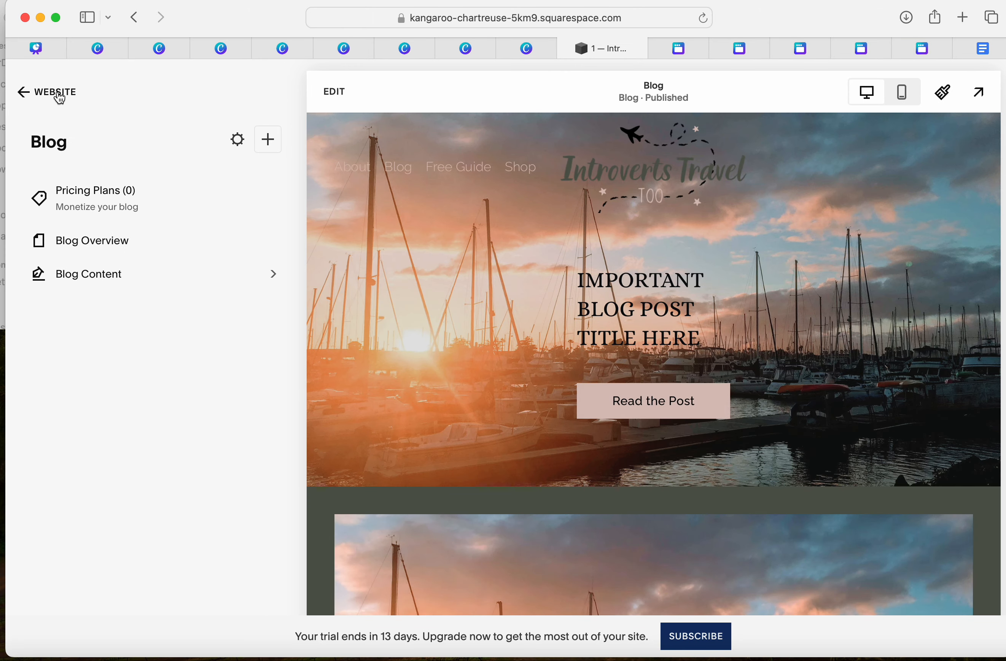
click(60, 99)
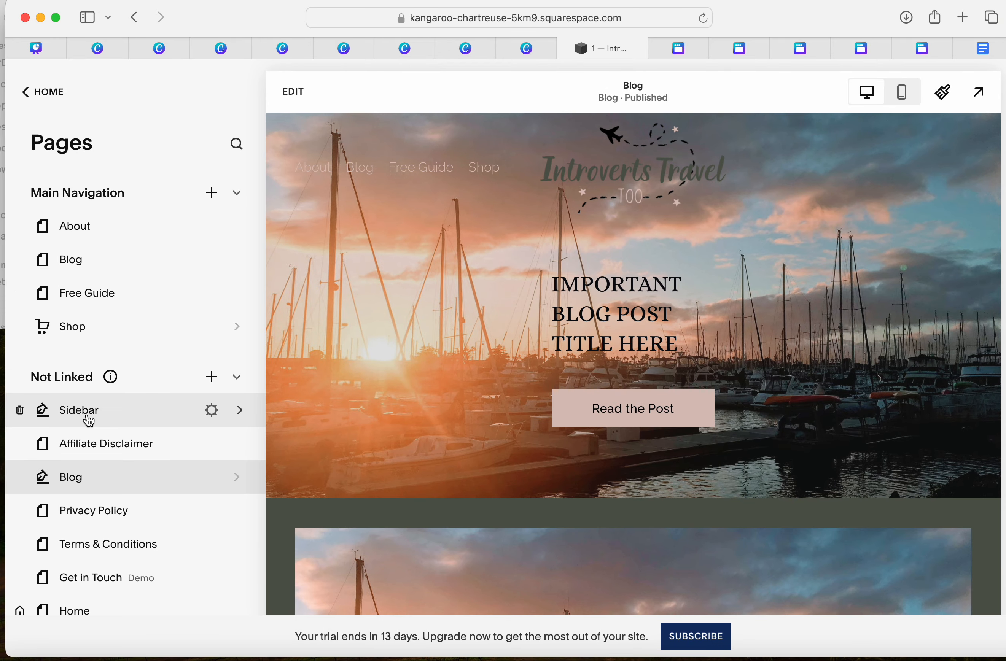
click(88, 414)
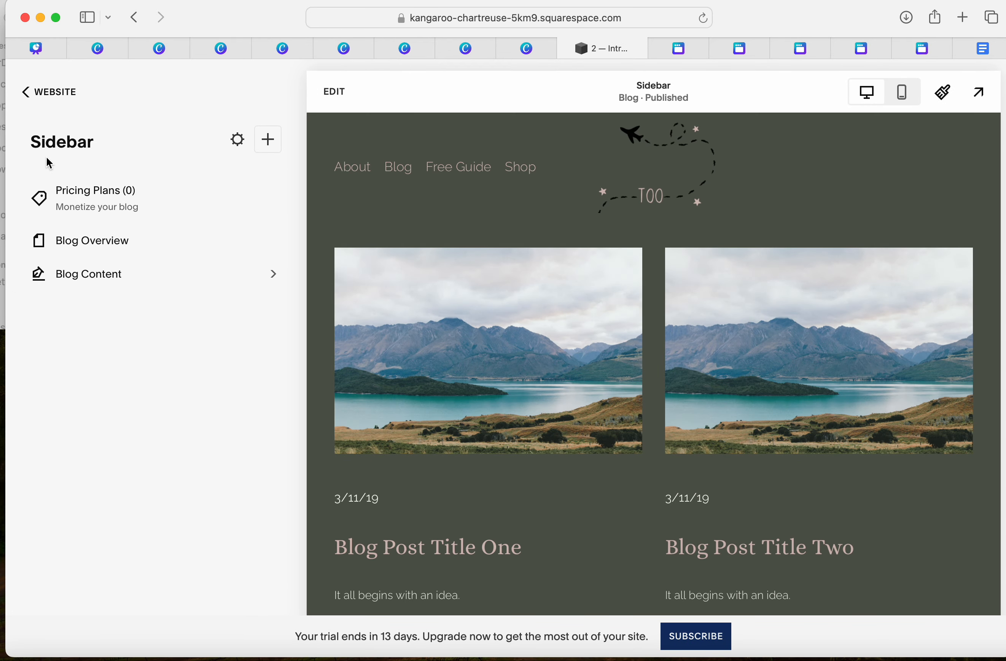
click(49, 94)
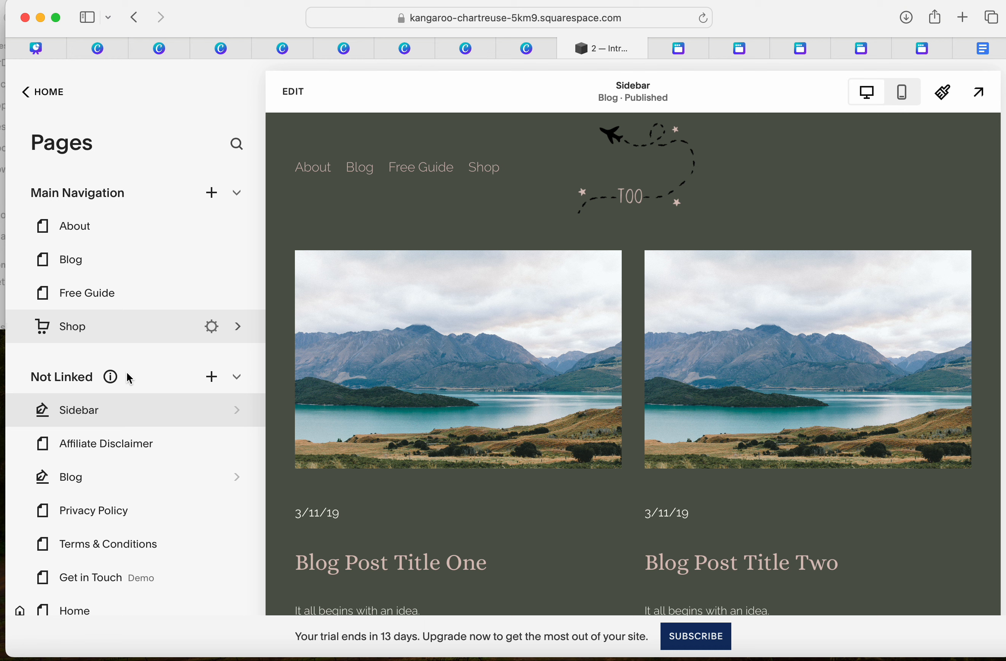
mouse_move(103, 415)
mouse_down()
mouse_move(101, 458)
mouse_move(107, 423)
mouse_up()
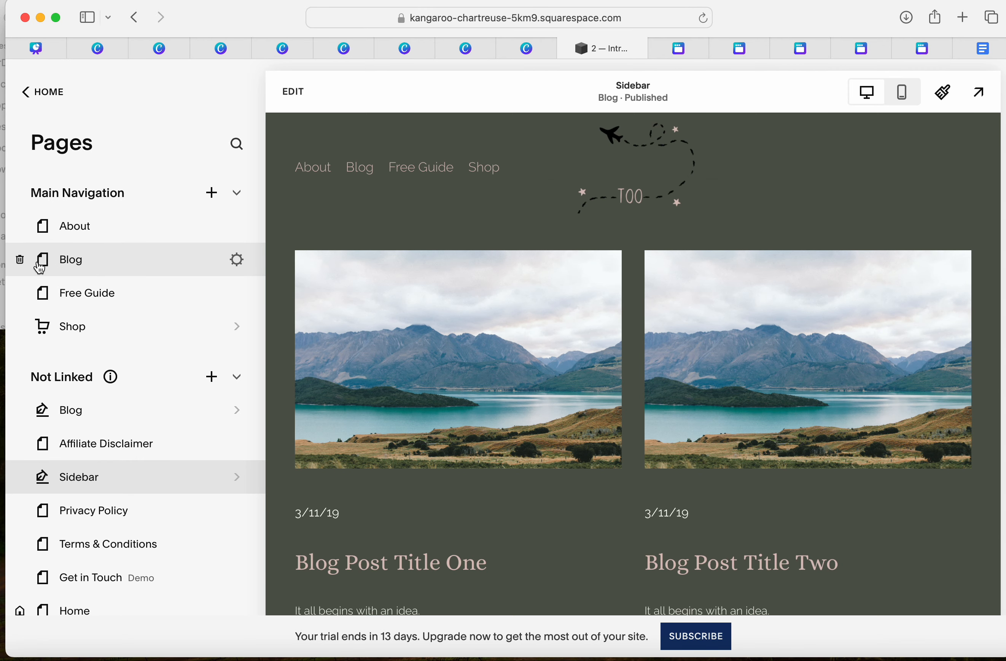
- Open the Main Navigation's Blog page for editing and add a blank section to it
click(73, 266)
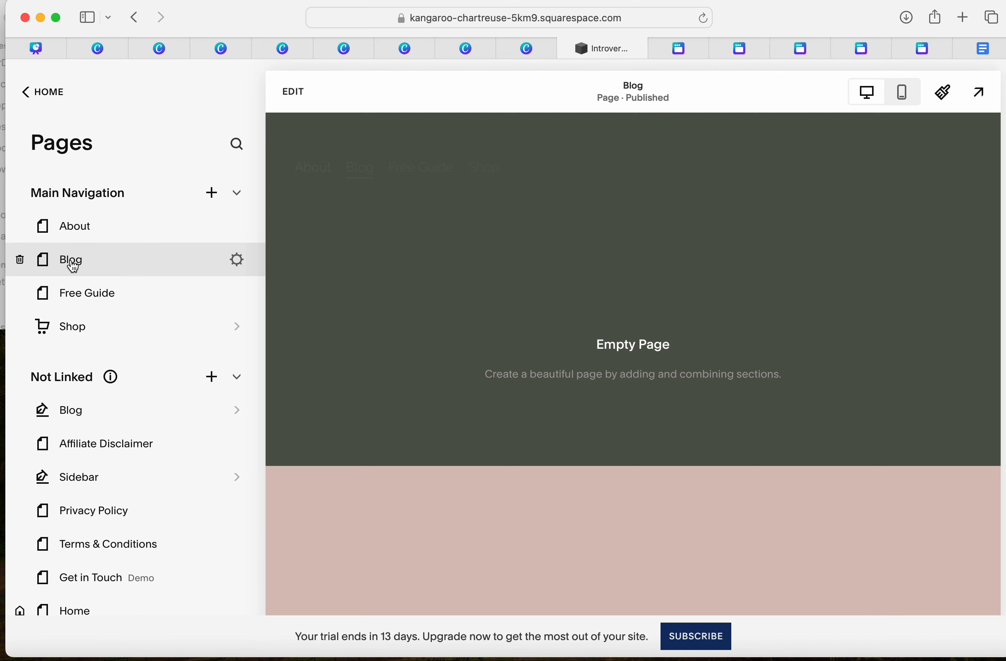
click(299, 96)
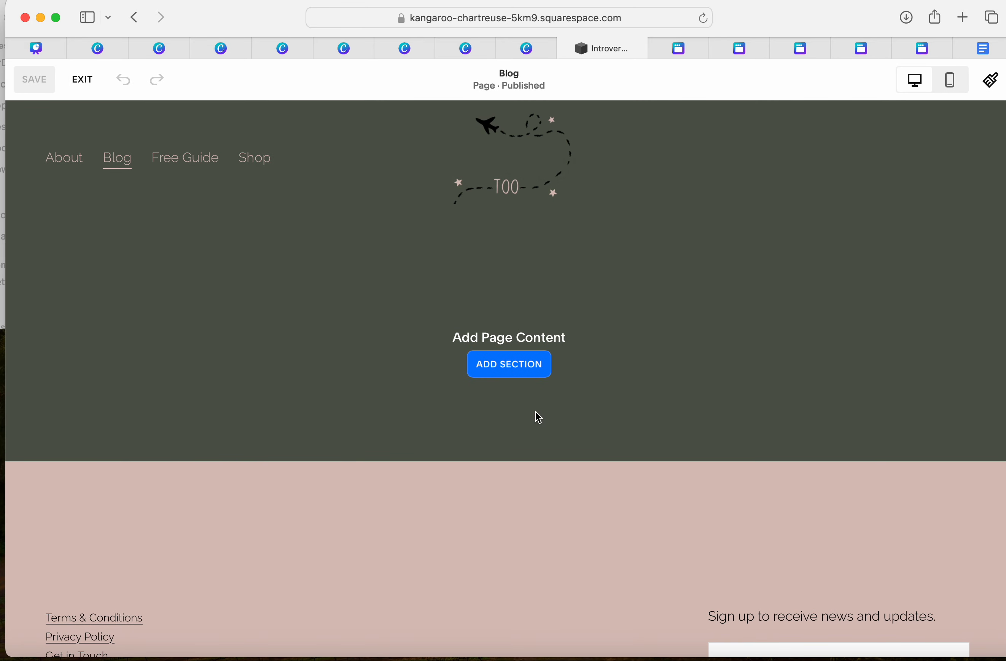
click(507, 376)
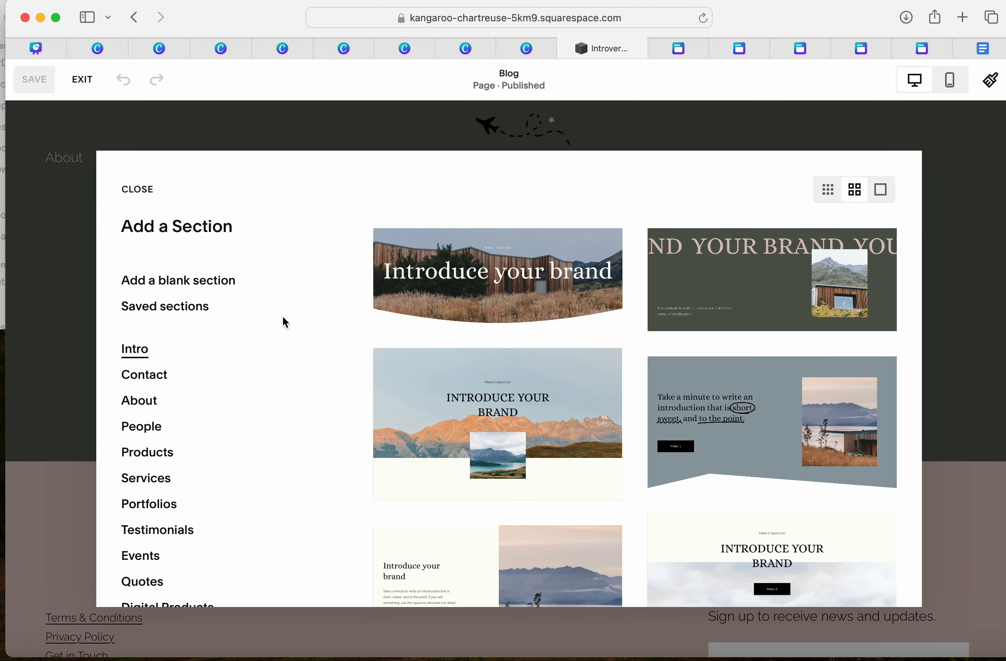
click(145, 287)
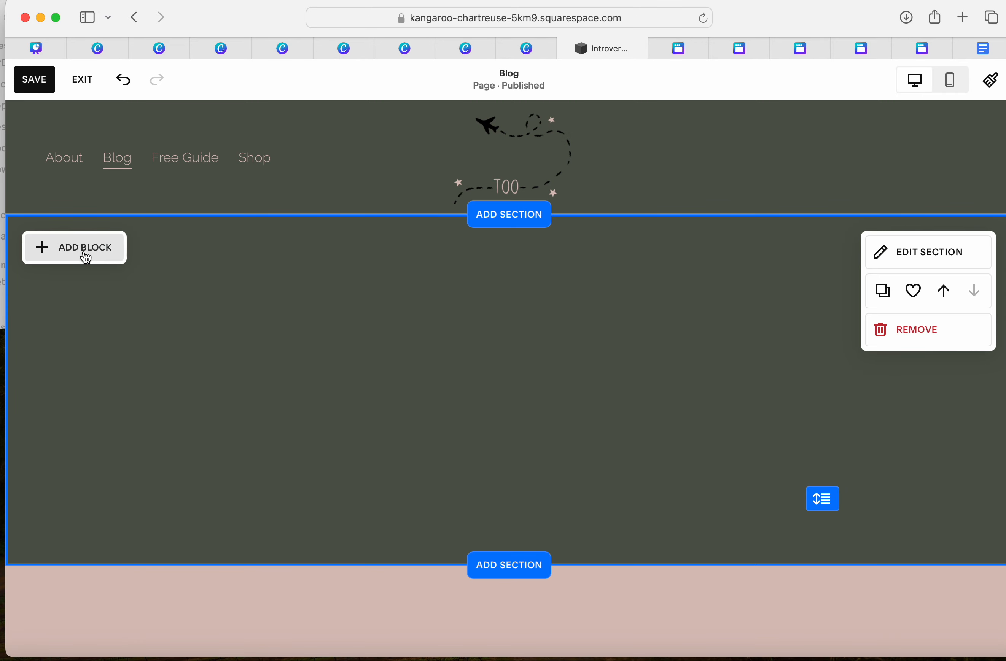
- Add a Summary block to the blank section of the Blog page
click(84, 257)
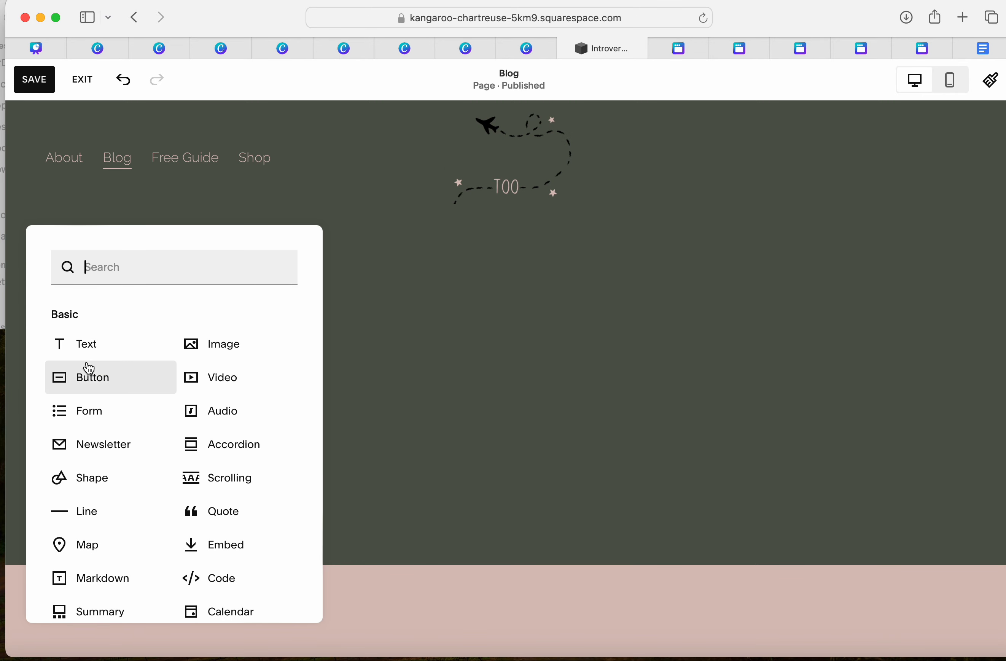
click(101, 615)
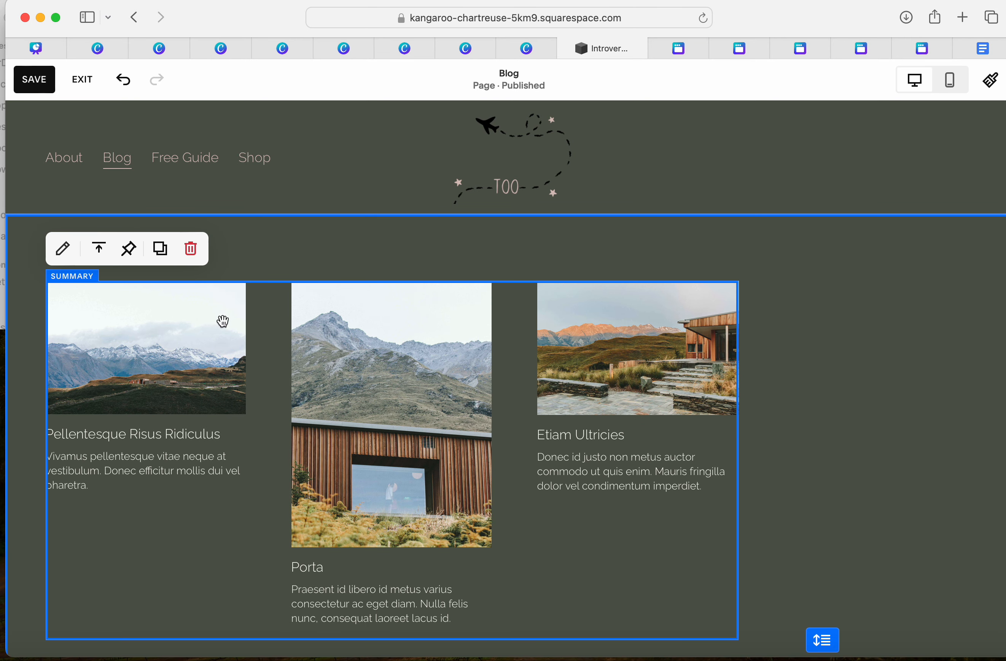
scroll(907, 435, down, 5)
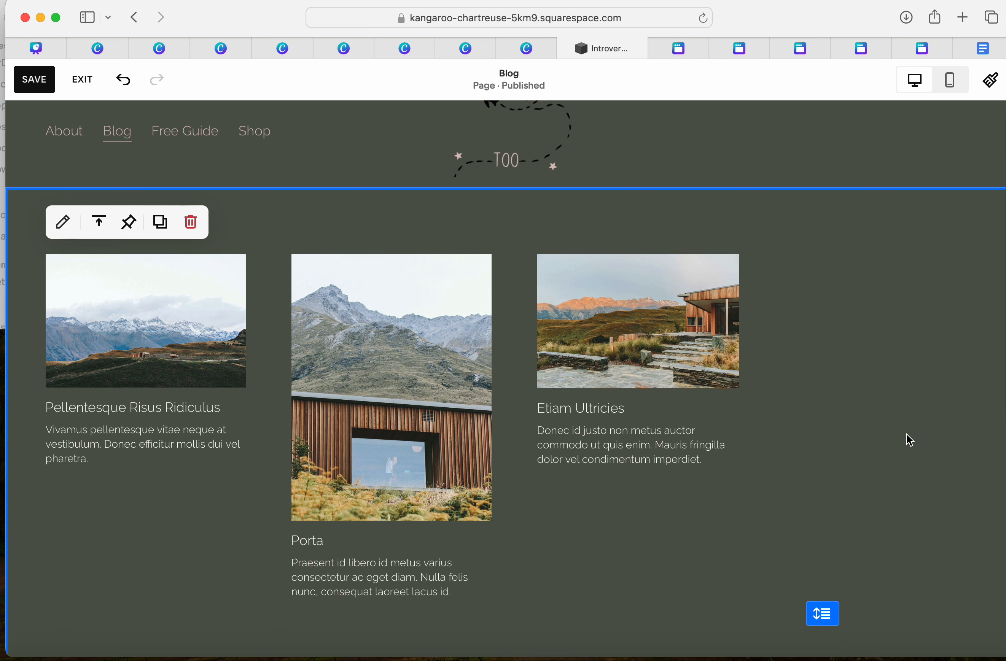
scroll(842, 323, up, 5)
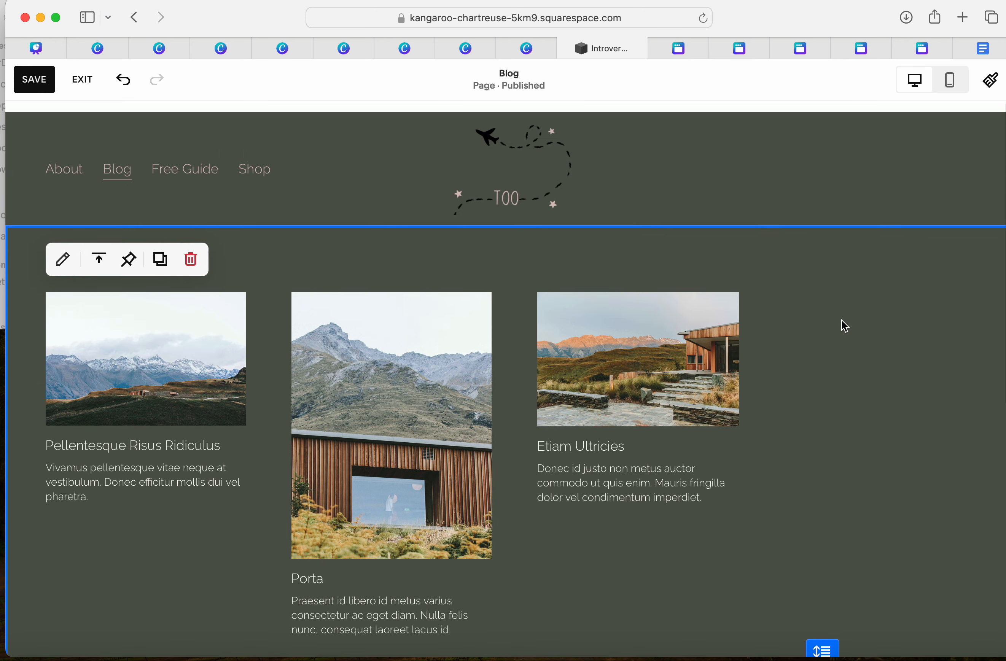
- Add a second Summary block and fit it as a narrow single column to the right of the first one
click(869, 326)
click(117, 247)
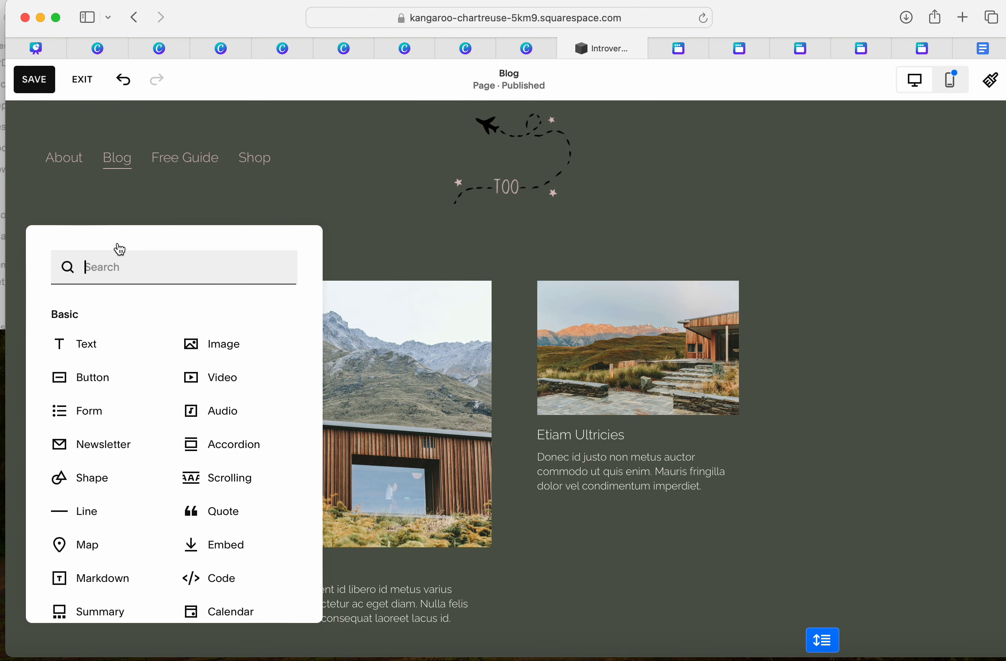
click(98, 608)
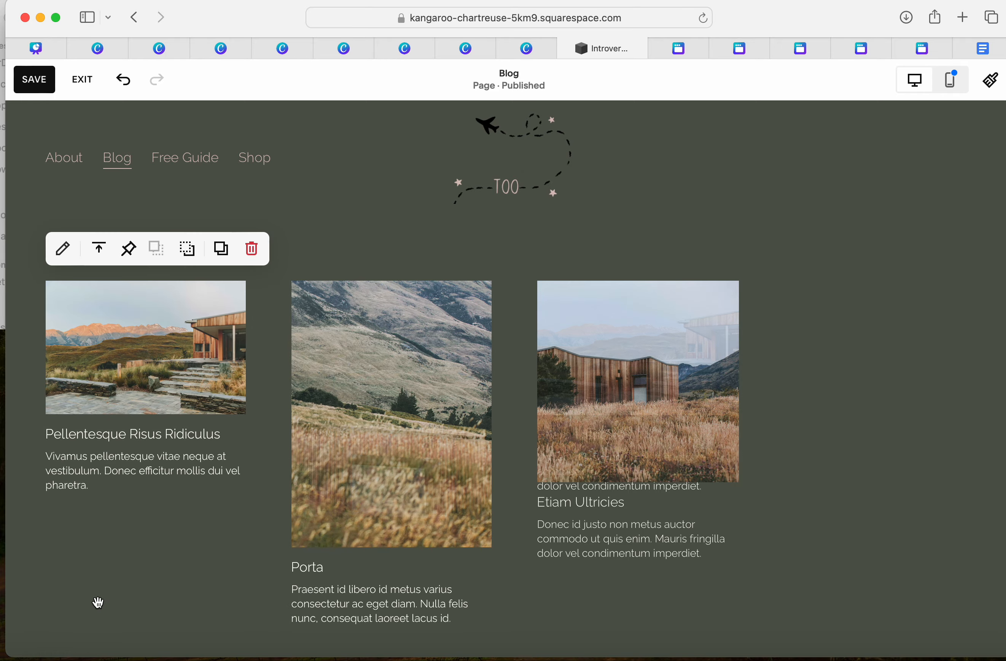
drag(499, 419, 610, 422)
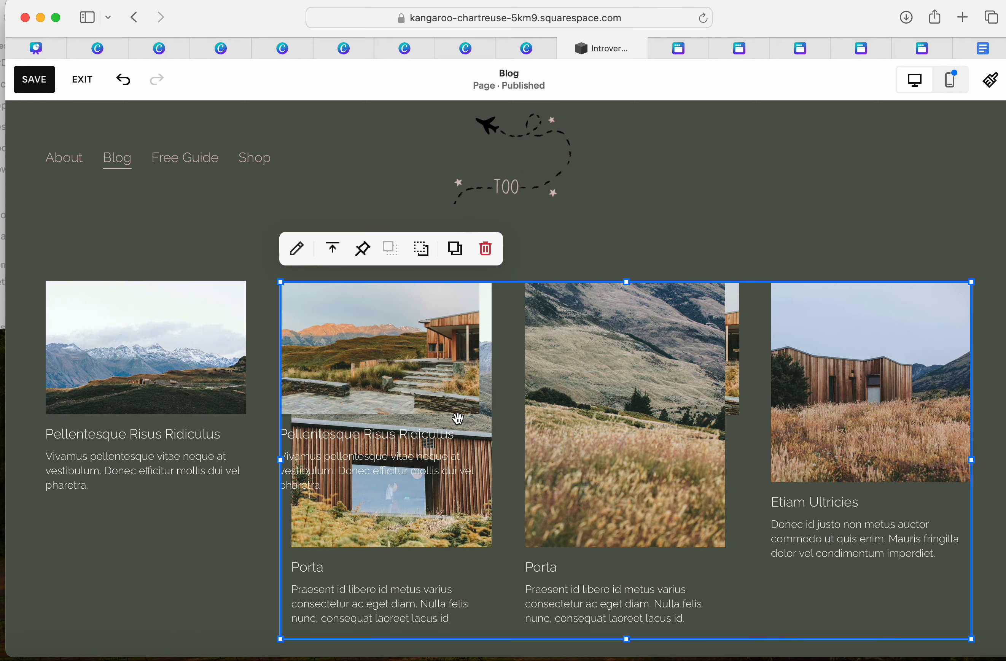
drag(280, 461, 765, 407)
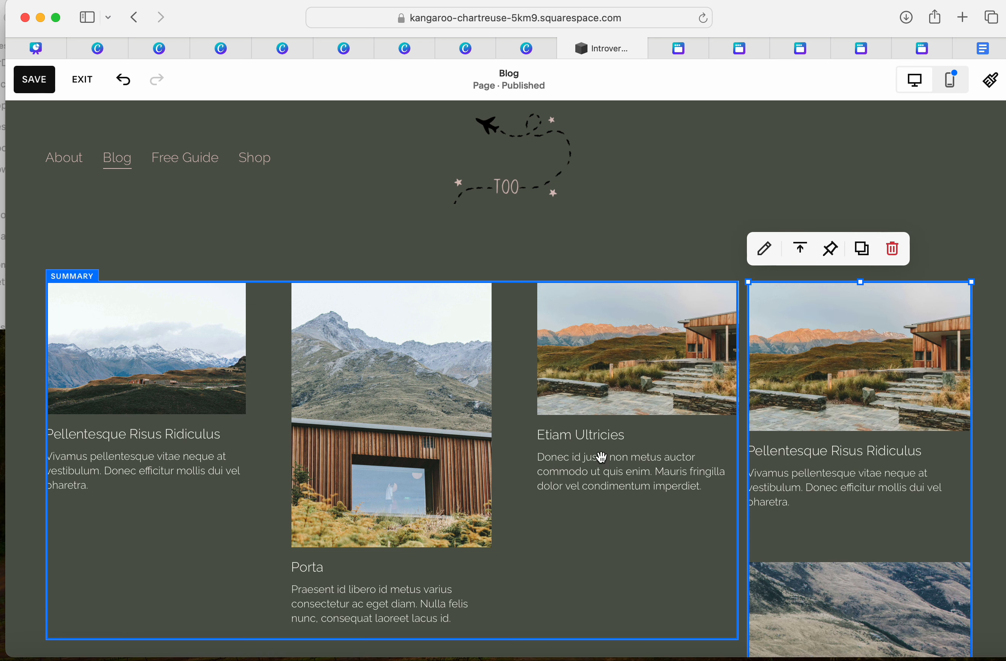
- Examine the wide three-column summary block and the full length of the narrow one beside it
scroll(594, 461, down, 10)
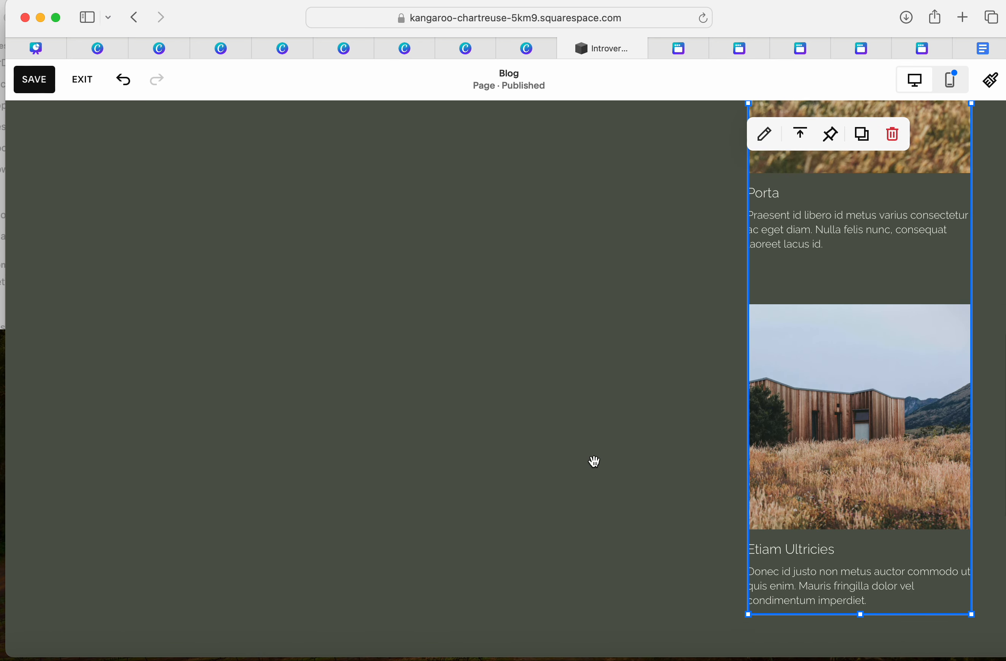
scroll(593, 460, up, 10)
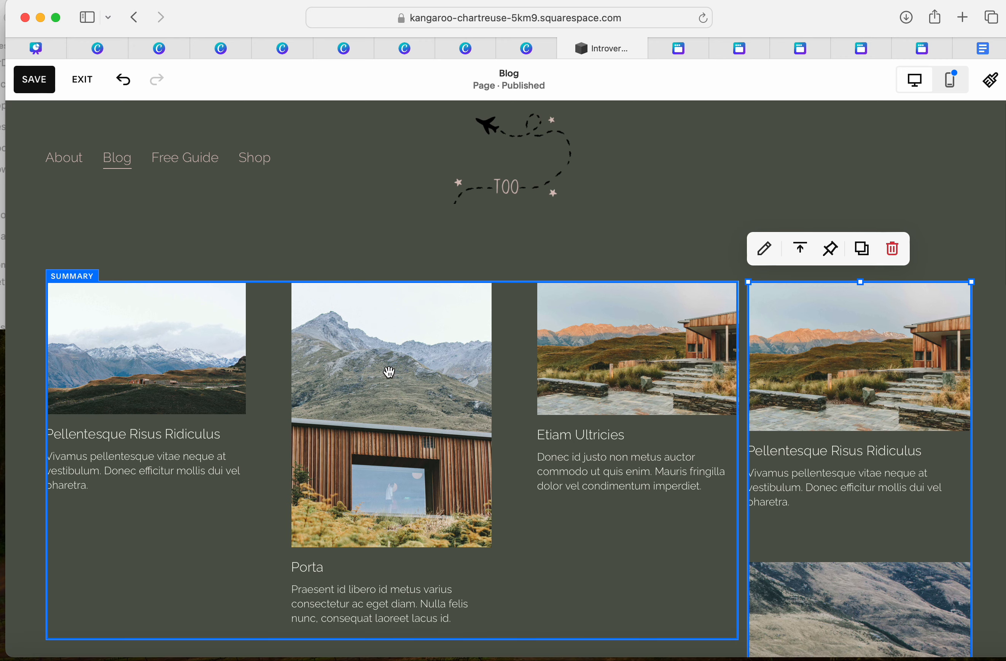
click(379, 370)
drag(554, 414, 513, 418)
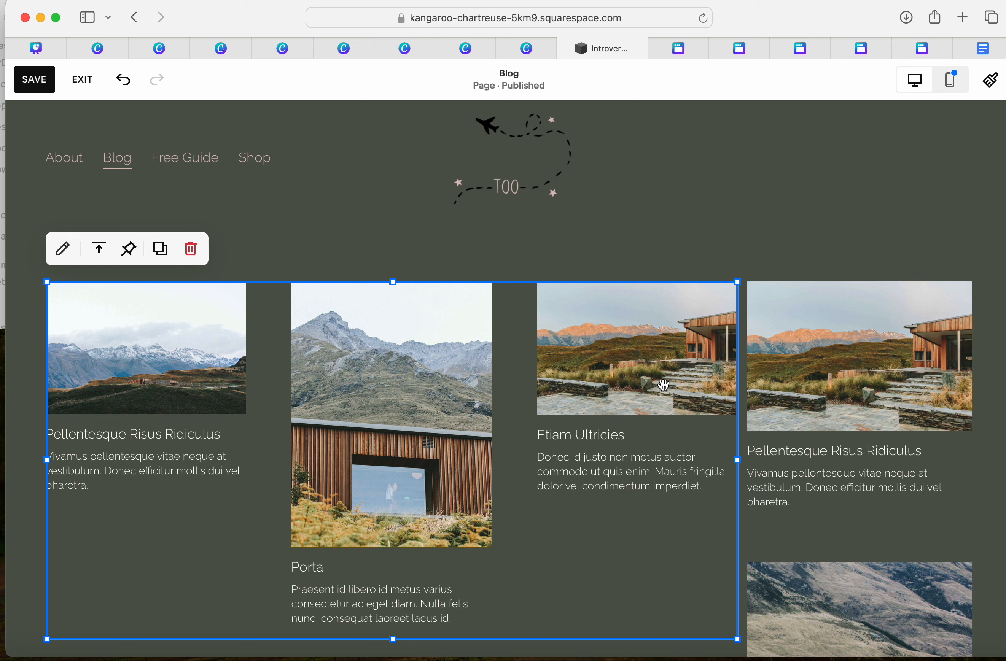
click(836, 381)
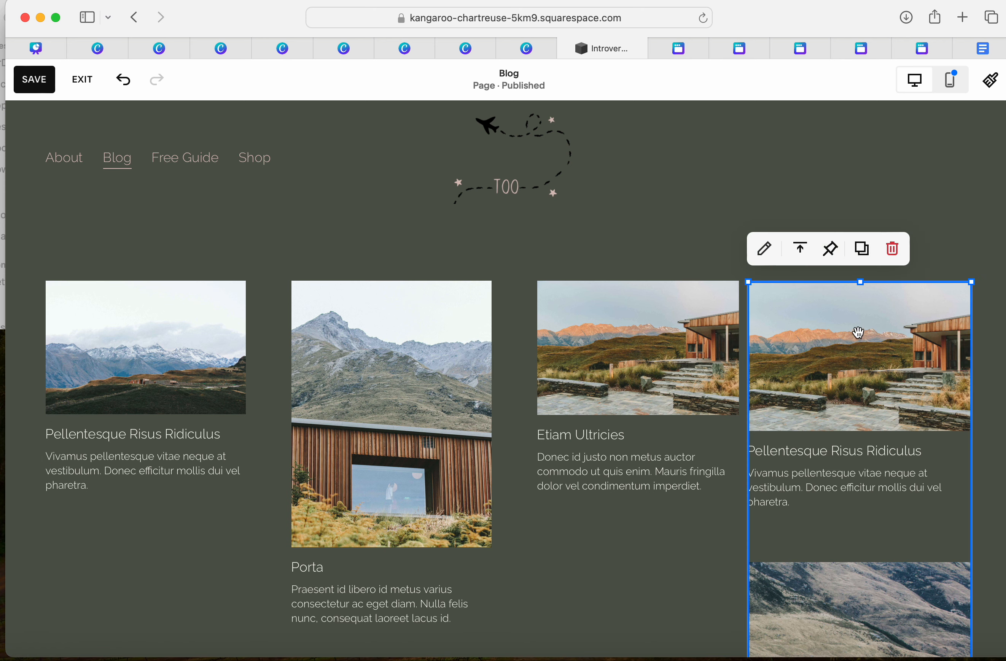
scroll(859, 331, down, 20)
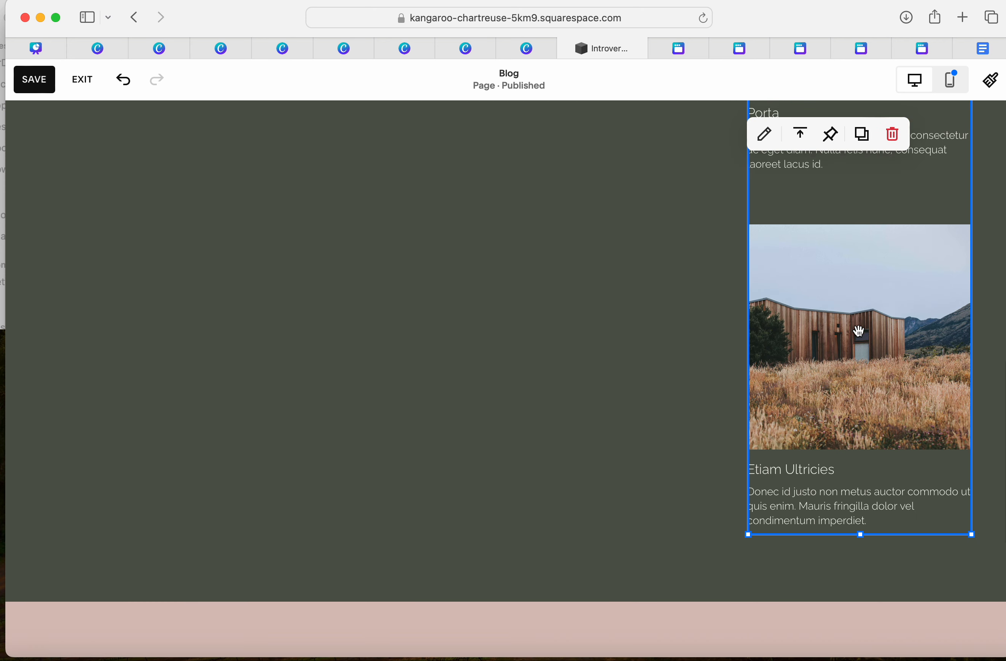
scroll(631, 247, up, 20)
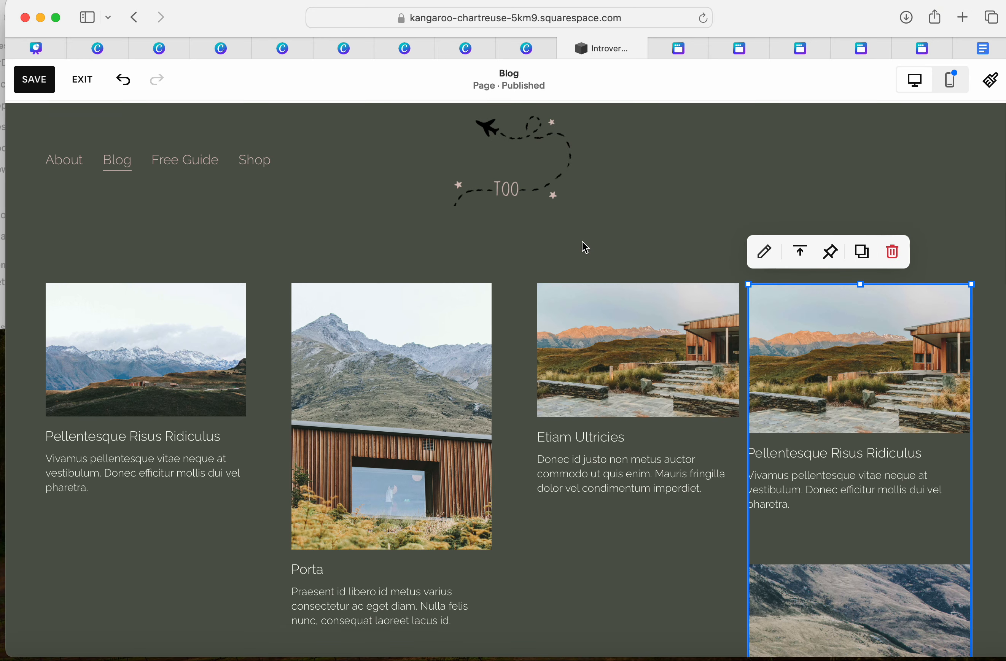
- Set the wide summary block to display posts from the unlinked Blog collection
click(216, 326)
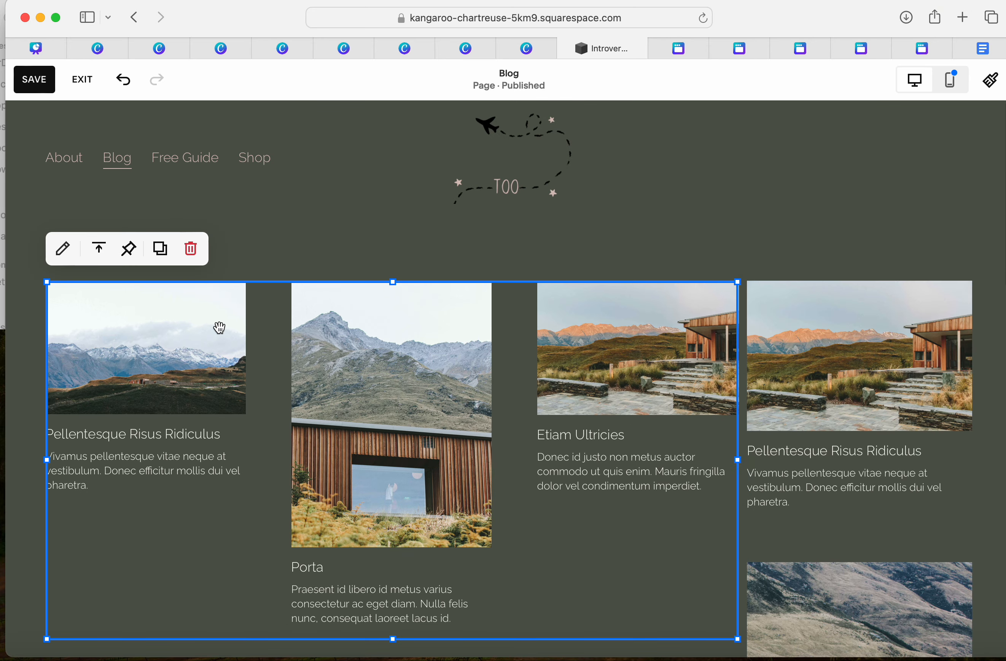
click(63, 256)
click(823, 413)
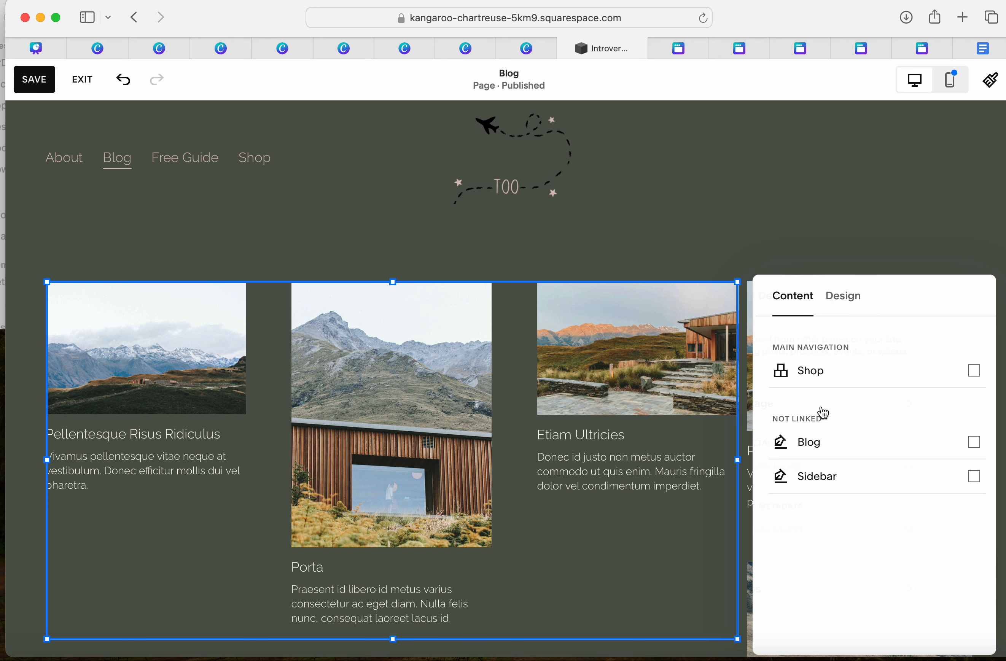
click(969, 445)
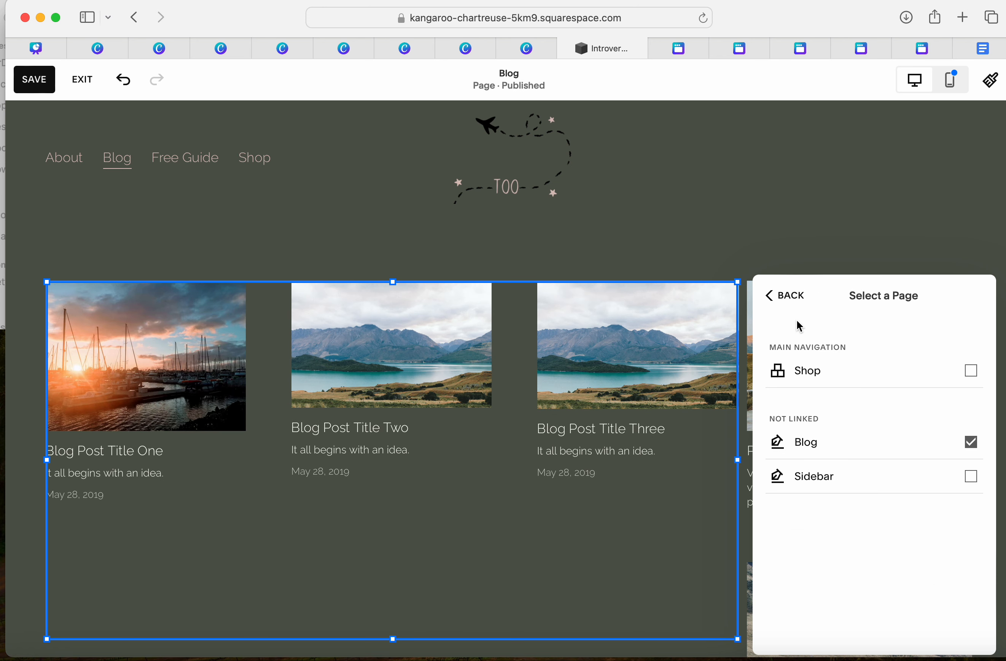
click(785, 255)
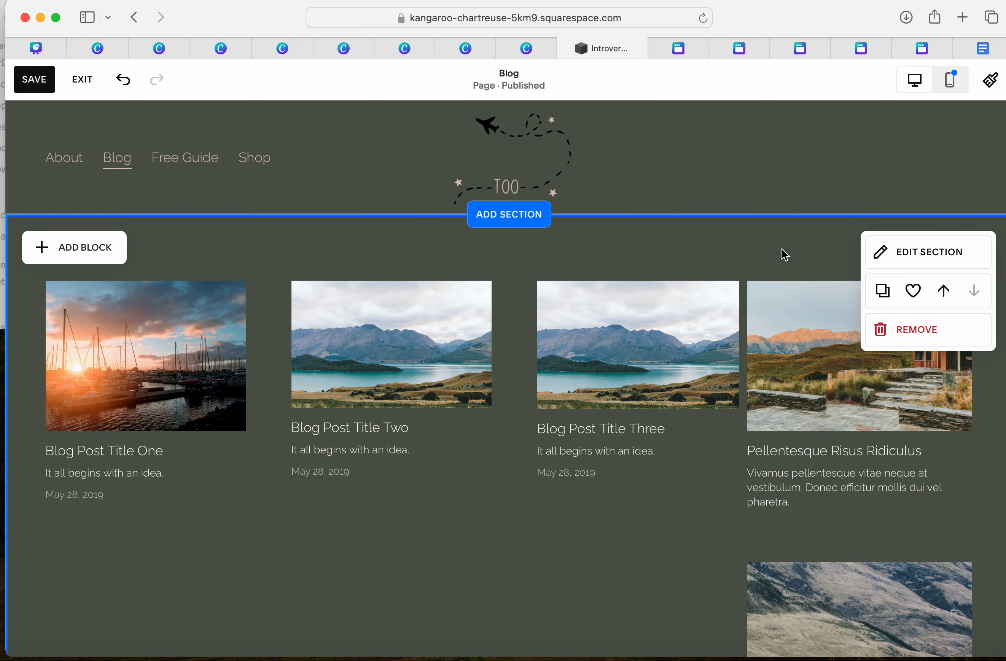
- Set the narrow summary block to display posts from the unlinked Sidebar collection
click(841, 377)
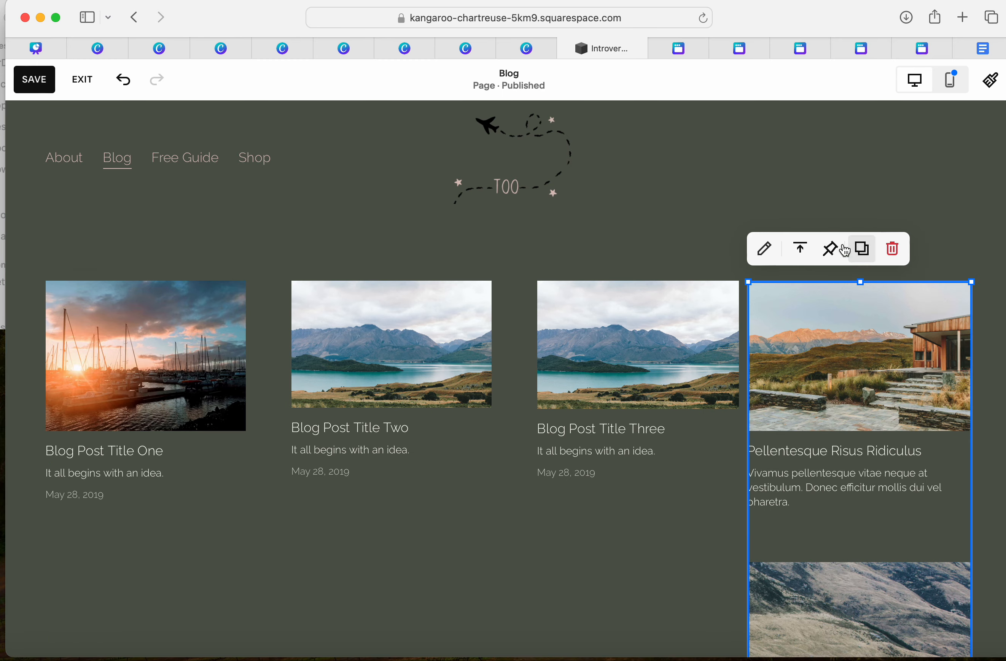
click(763, 250)
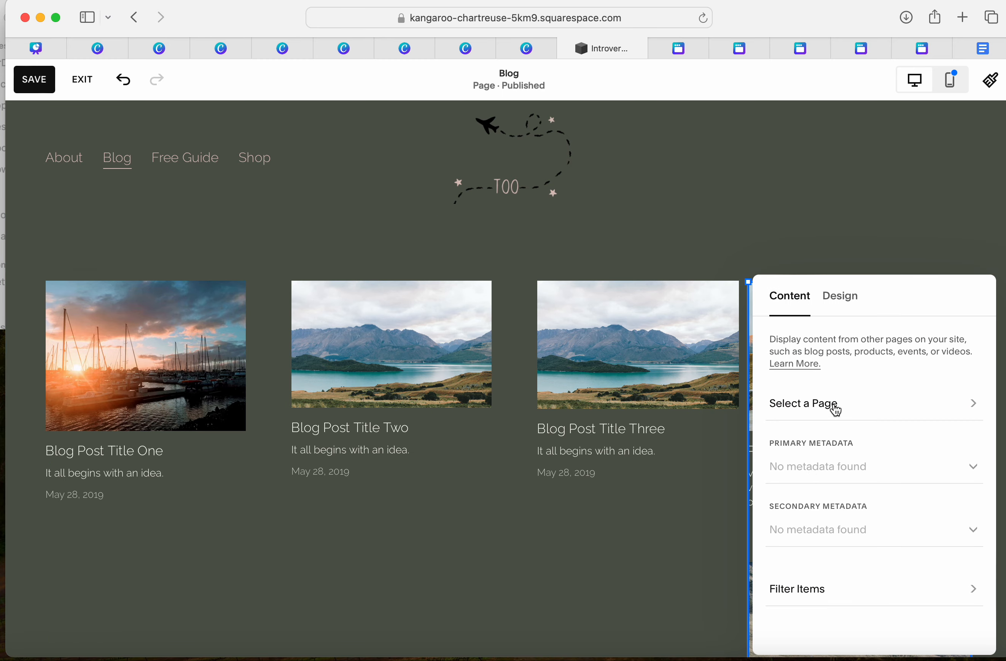
click(811, 405)
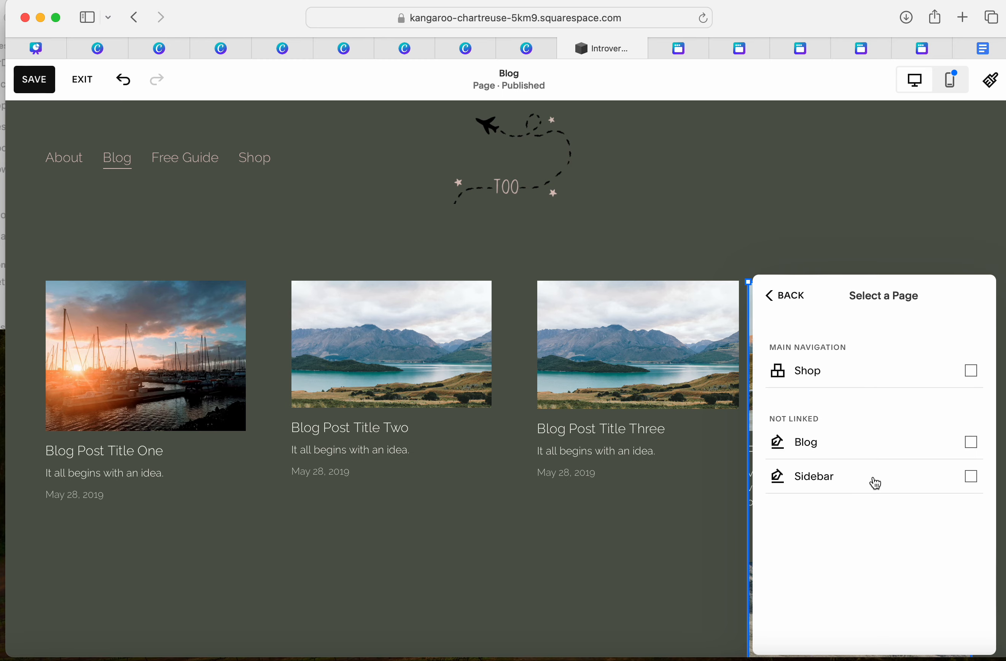
click(858, 218)
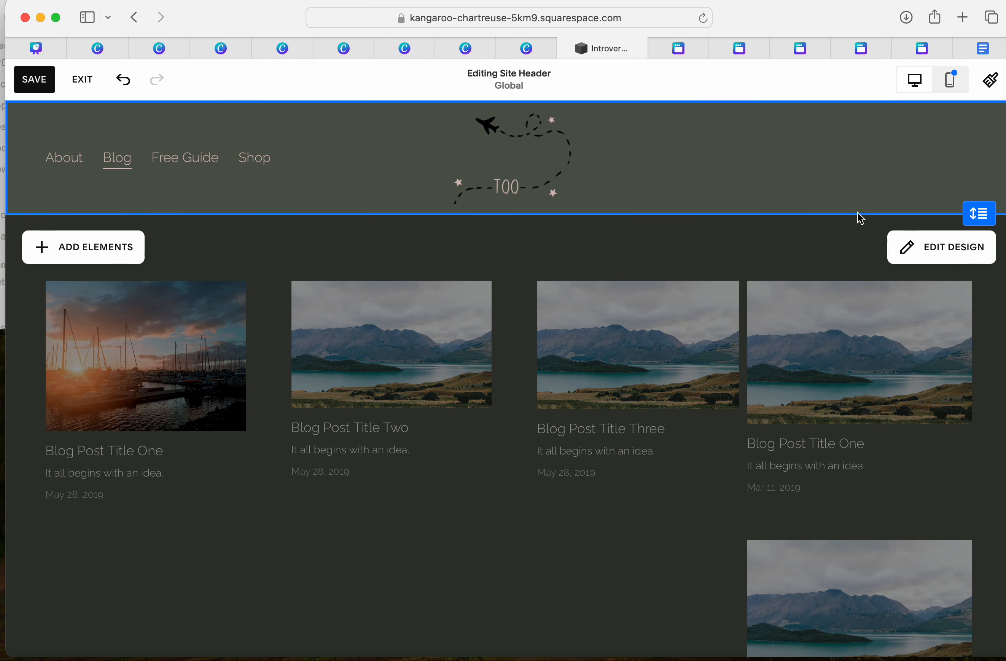
- Look over the two filled summary blocks and save the Blog page
click(513, 449)
scroll(513, 448, down, 6)
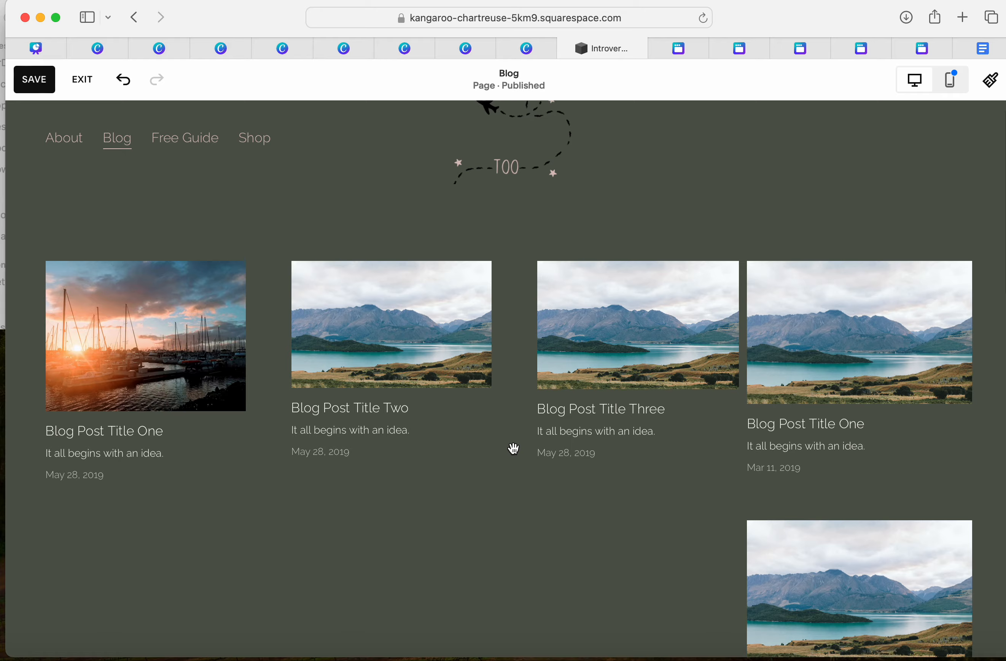
scroll(513, 449, up, 4)
click(223, 189)
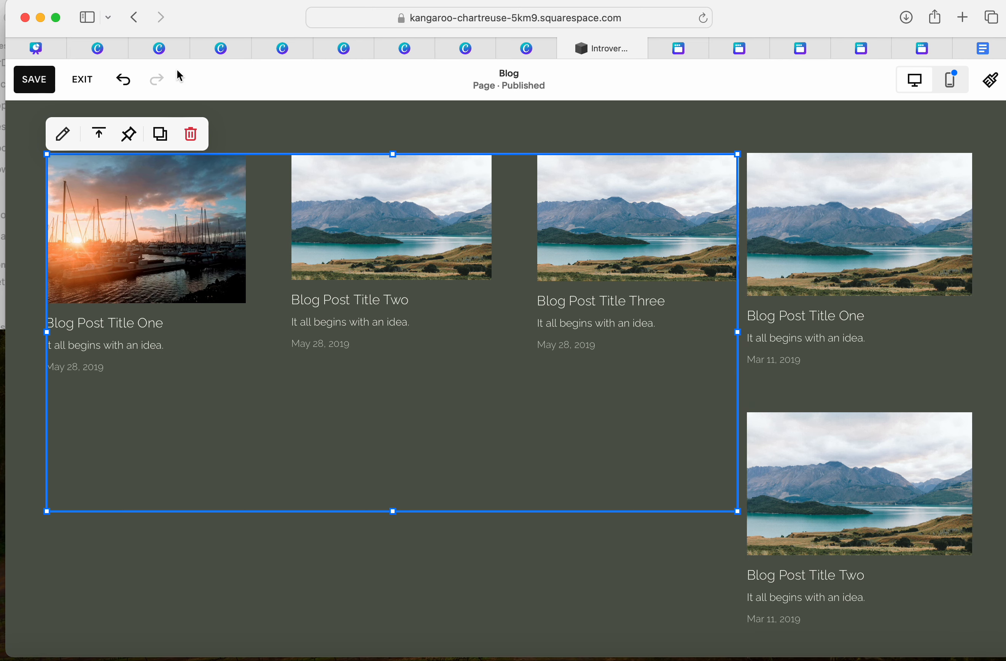
click(34, 80)
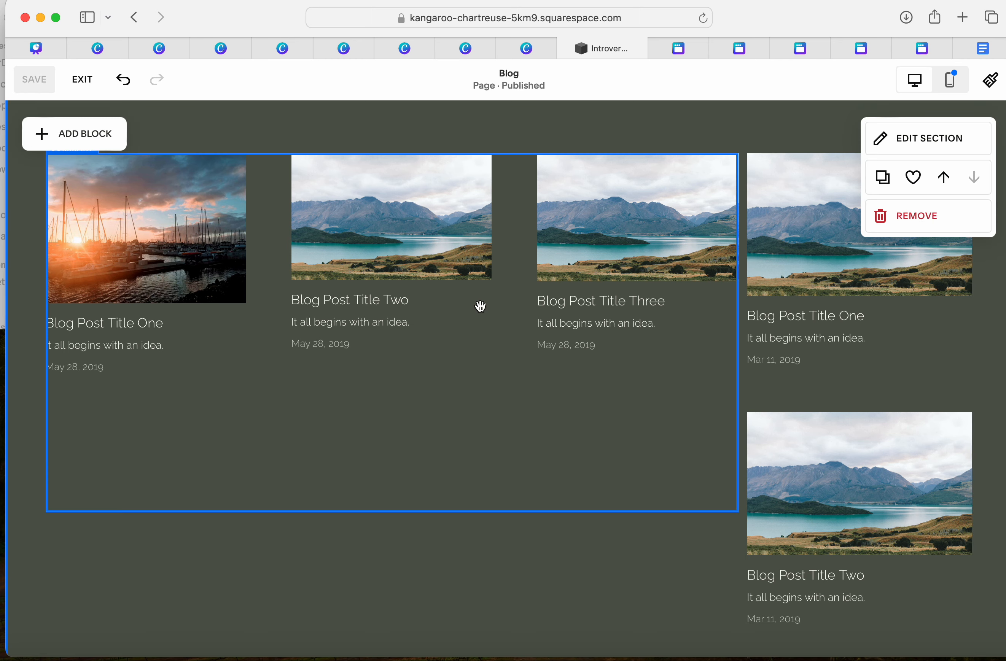
- Exit the Blog page editor and open the post settings of Blog Post Title One in the unlinked Sidebar collection
scroll(478, 305, up, 5)
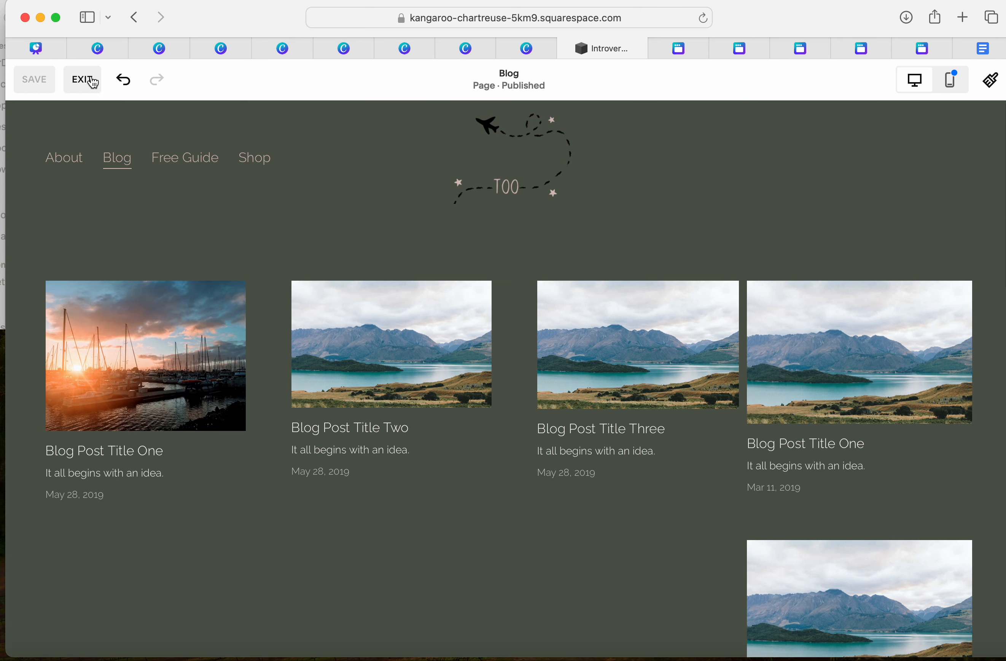
click(91, 80)
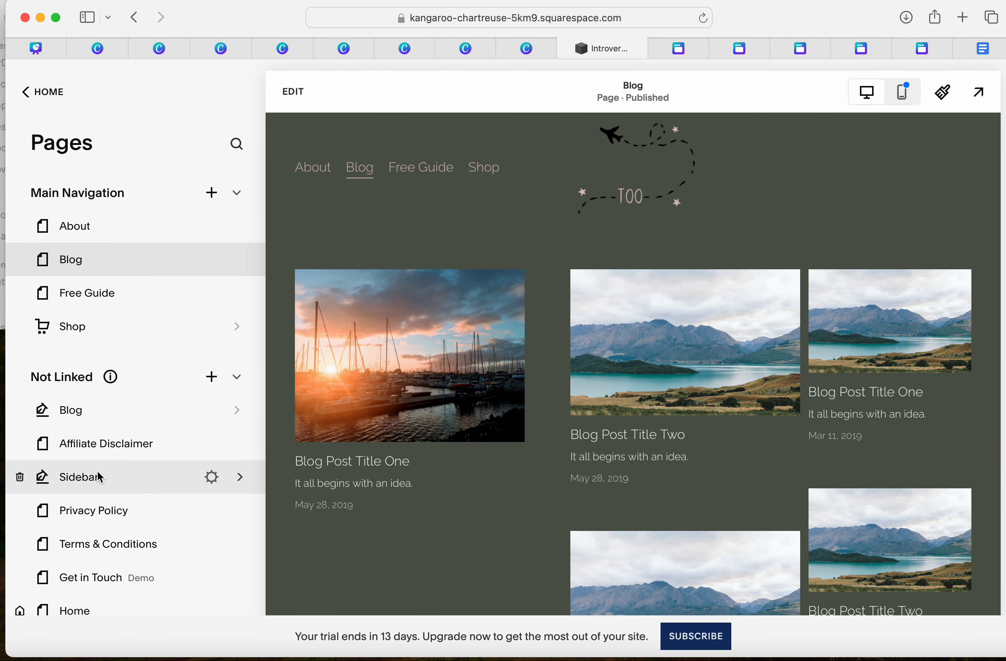
click(98, 473)
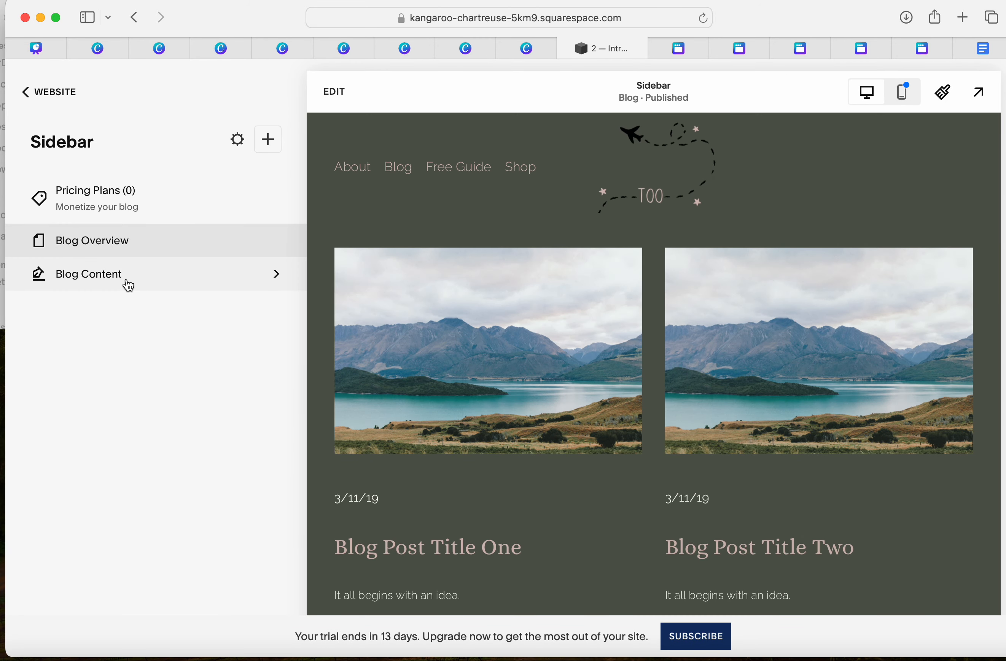
click(127, 284)
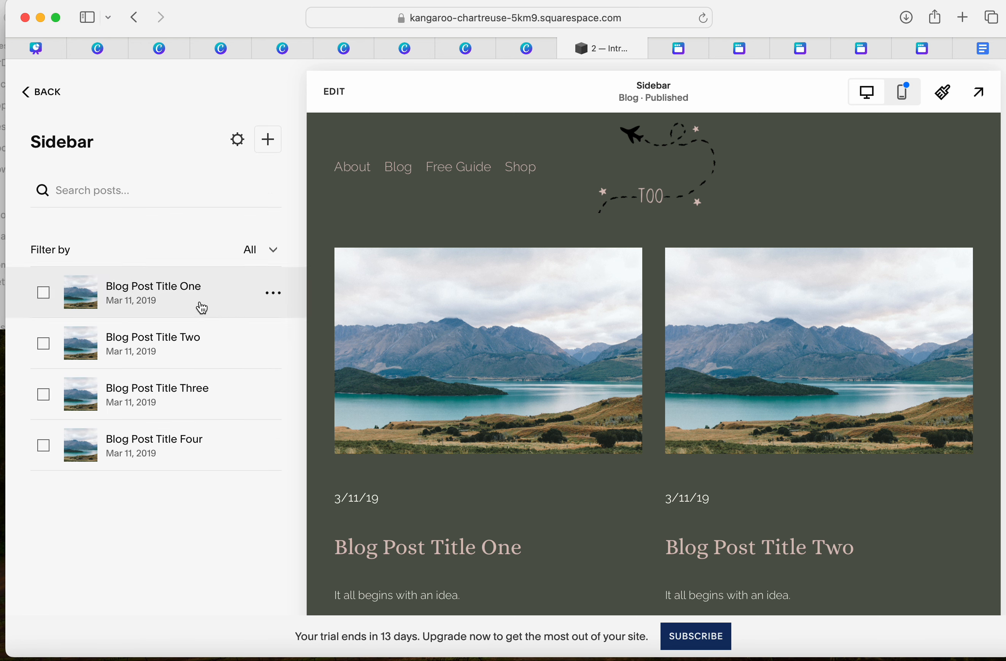
click(274, 296)
click(277, 329)
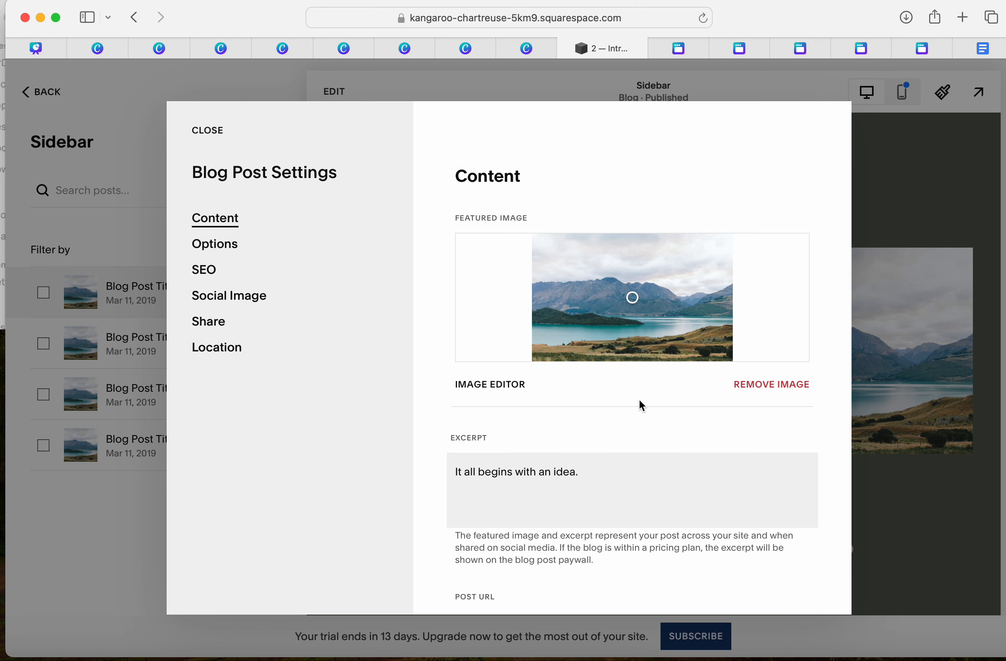
scroll(639, 401, down, 5)
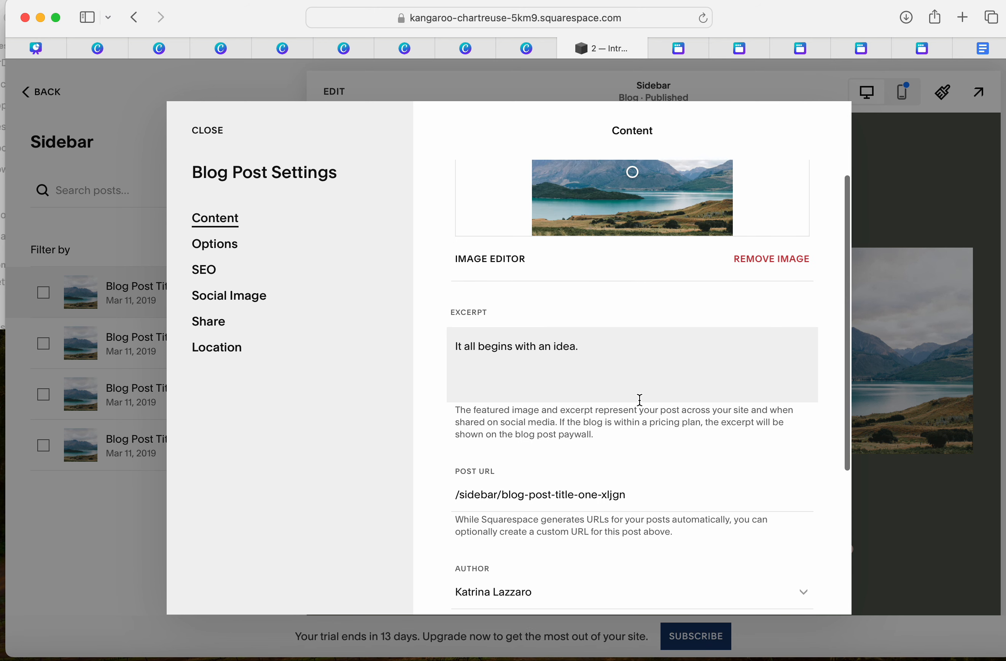
scroll(639, 400, up, 5)
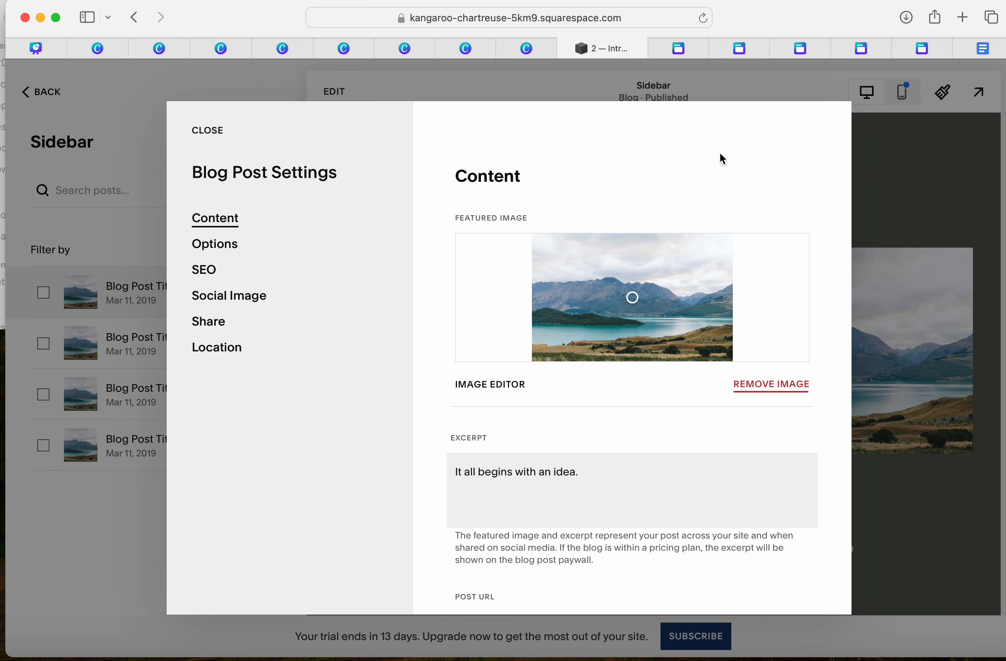
- Check the Canva Blog PAGE template, then replace the Sidebar post's featured image with IMG_0028.jpeg
click(678, 49)
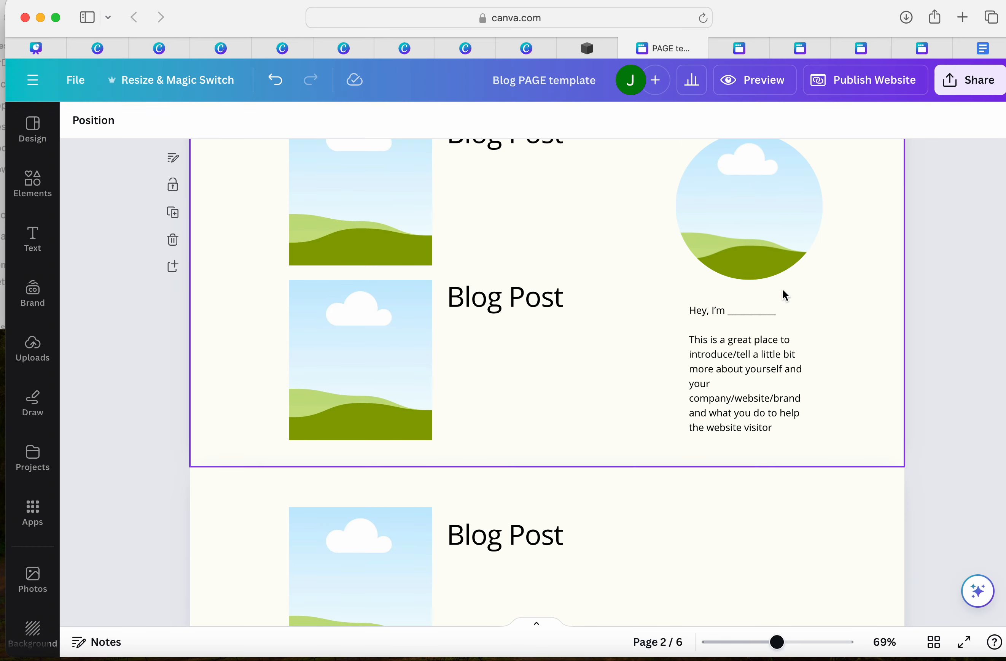
scroll(784, 295, up, 10)
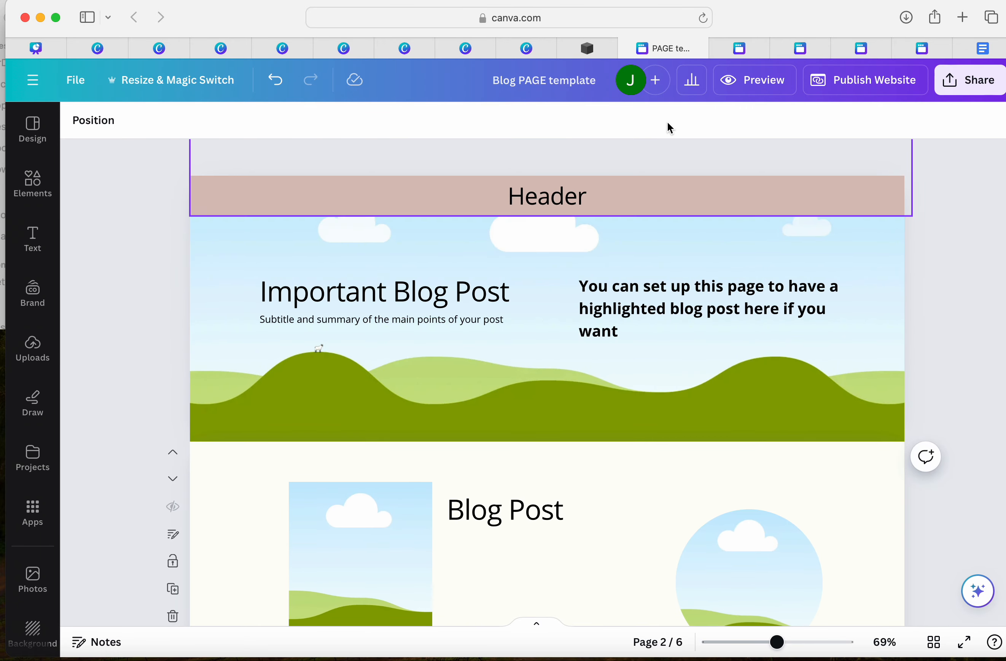
click(601, 49)
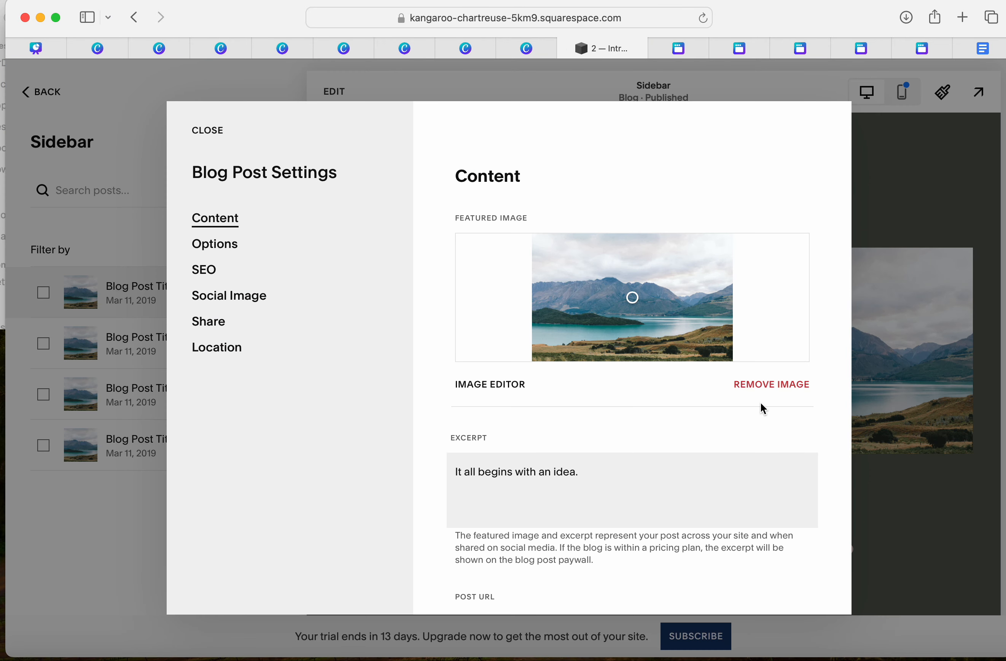
click(773, 387)
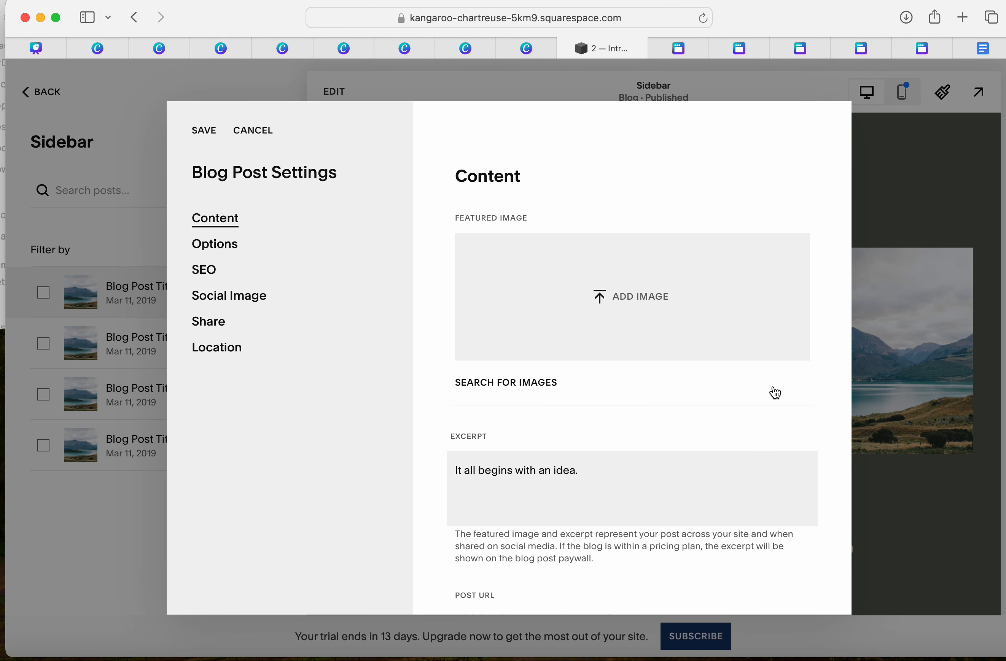
click(624, 305)
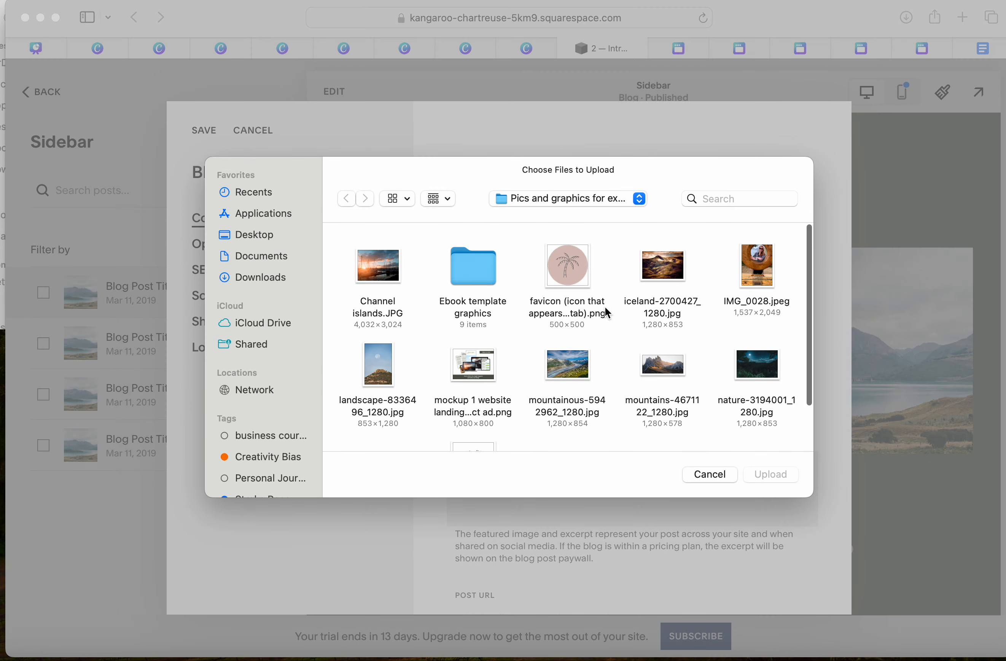
scroll(607, 312, down, 2)
scroll(720, 303, up, 2)
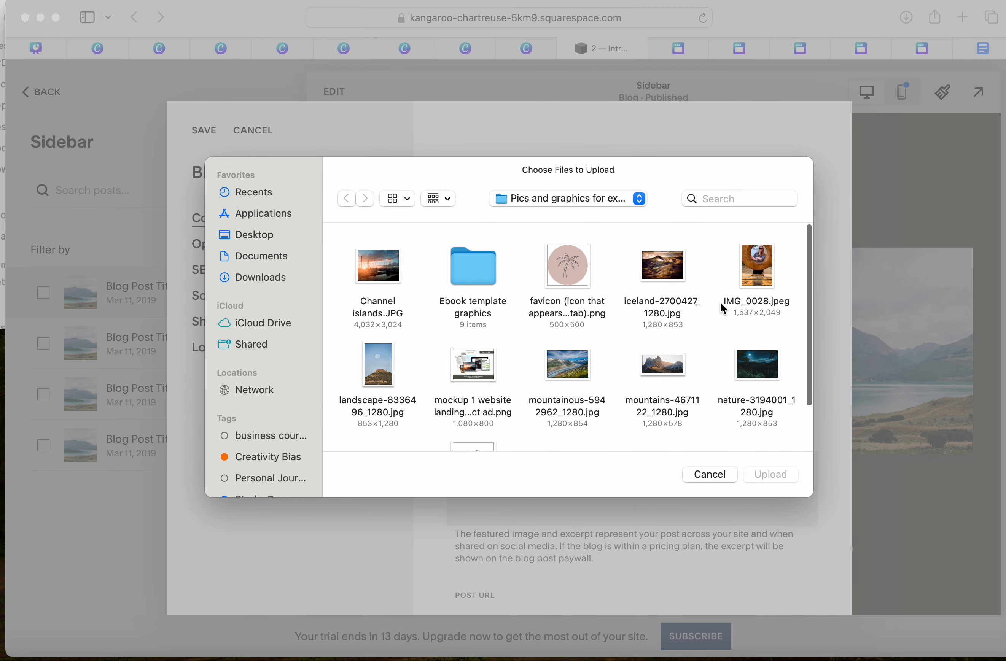
click(761, 268)
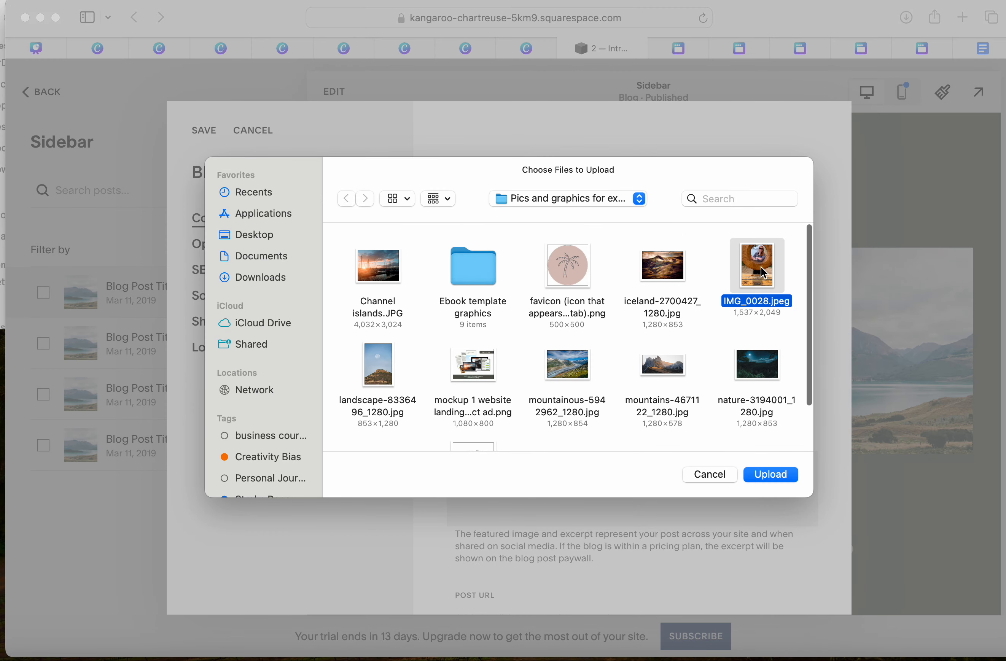
click(771, 475)
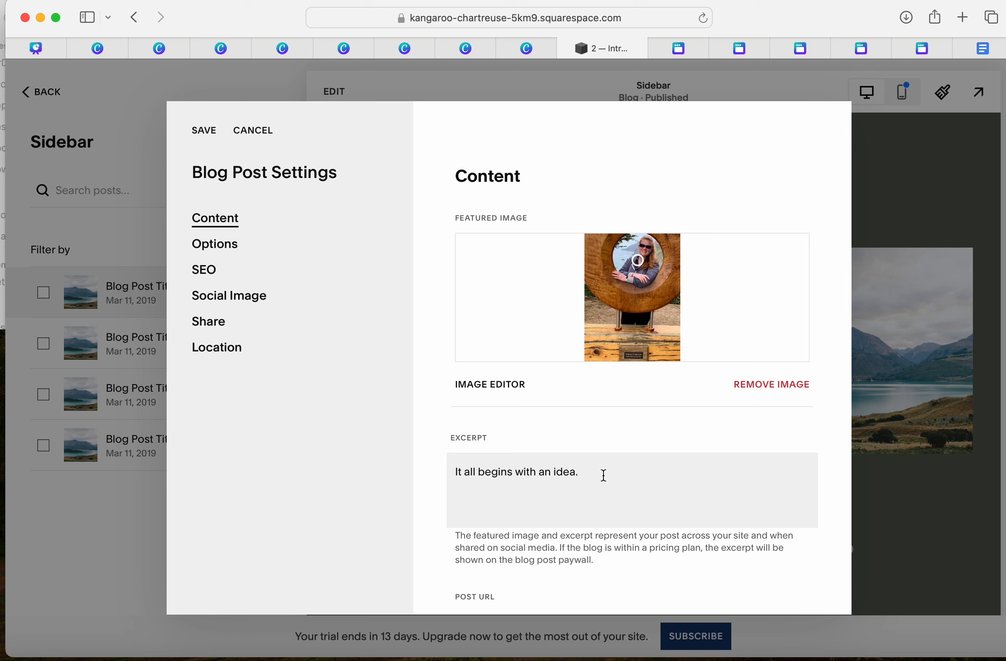
- Replace the post's excerpt with the "Hey, I'm" introduction text copied from the sidebar of the Canva Blog PAGE template
click(590, 474)
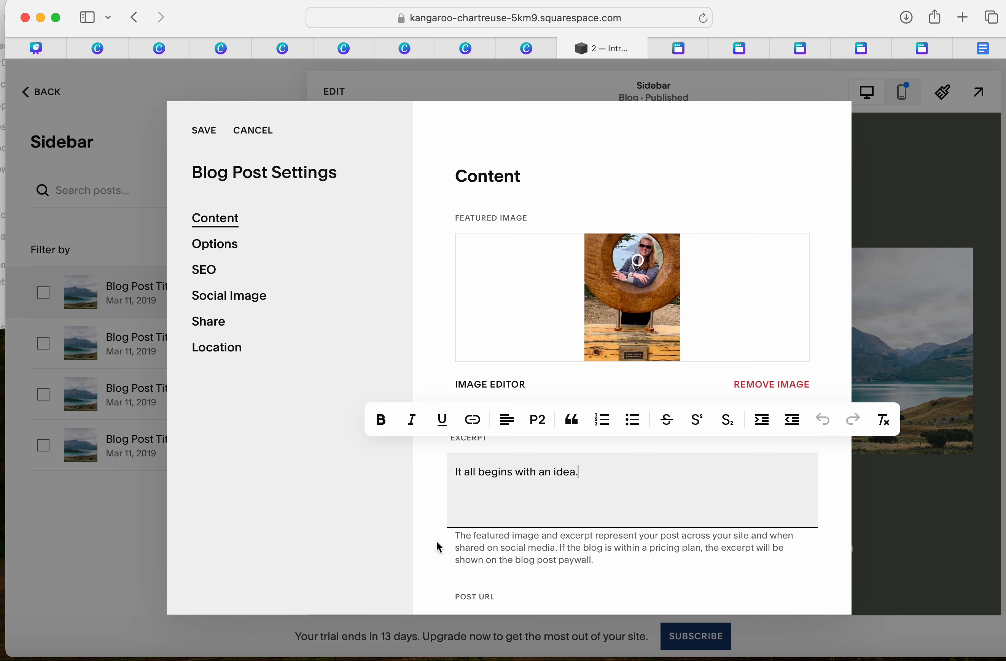
triple_click(550, 475)
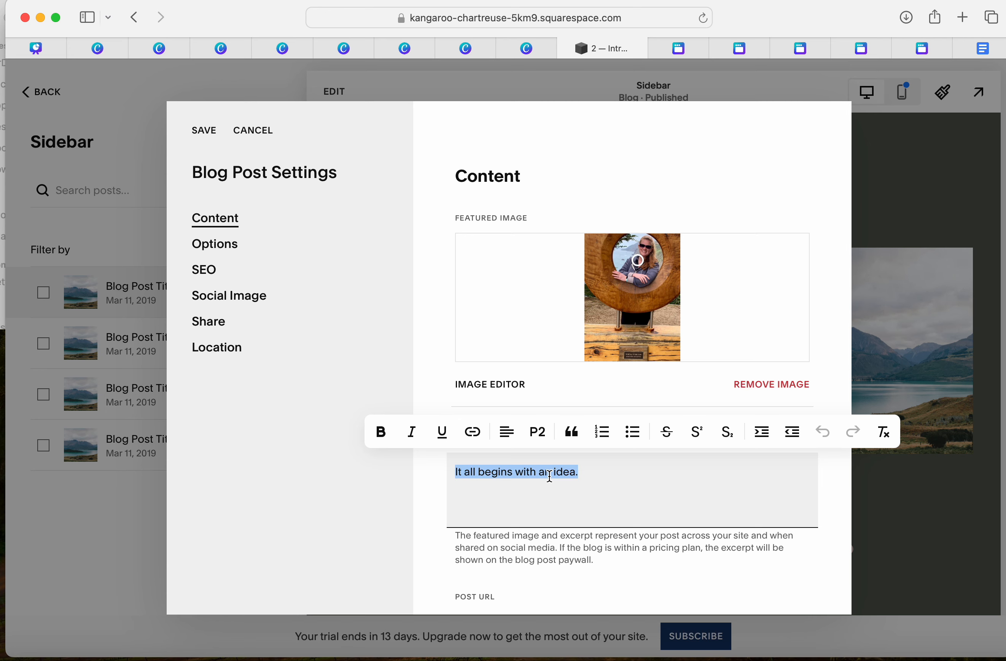
click(676, 47)
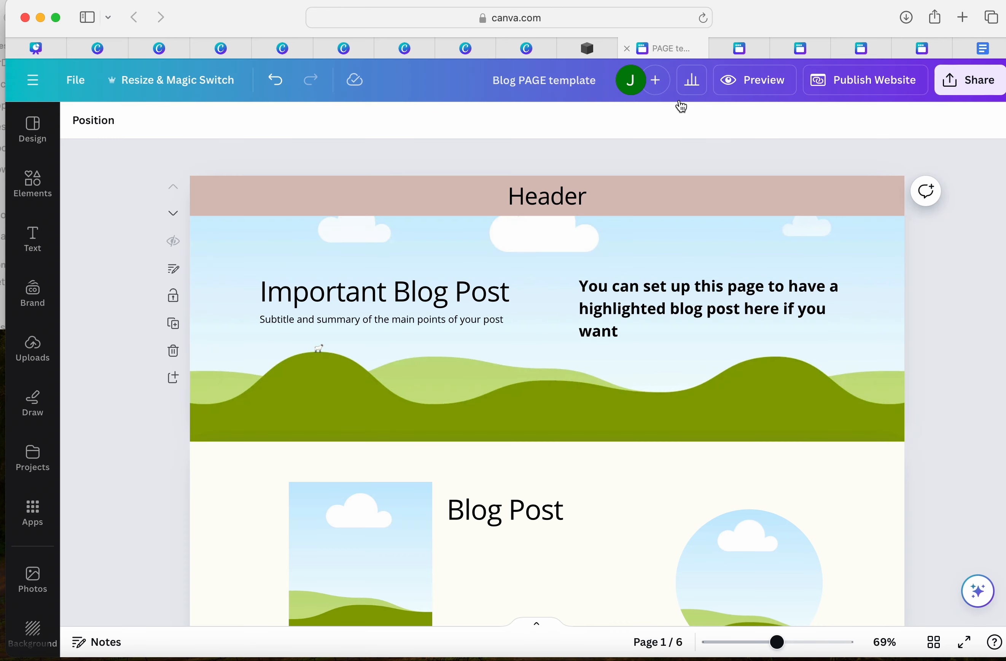
scroll(682, 346, down, 3)
scroll(682, 347, down, 5)
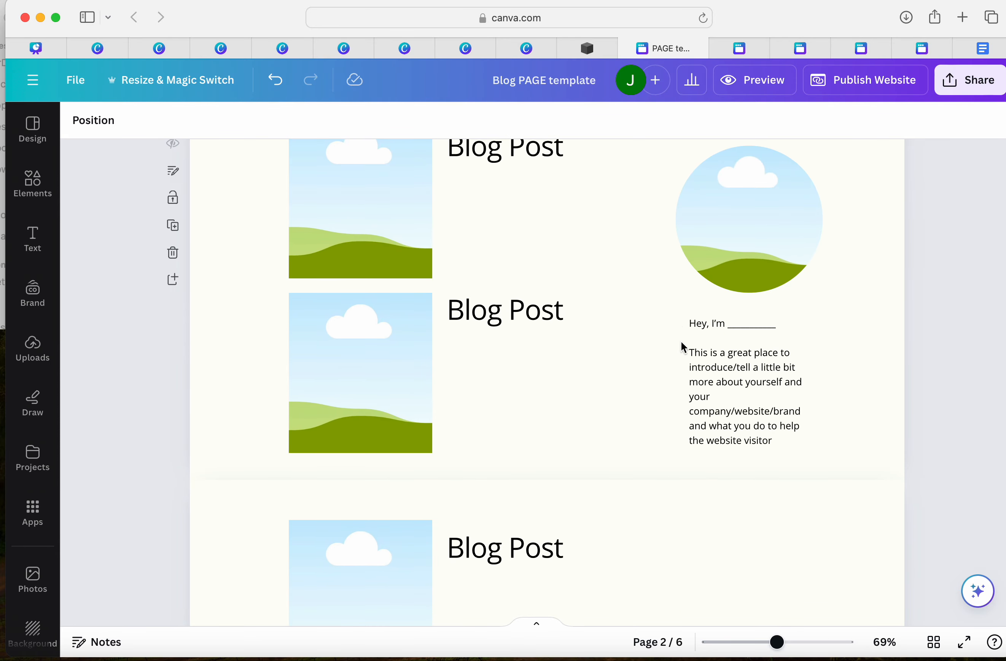
click(759, 399)
click(776, 441)
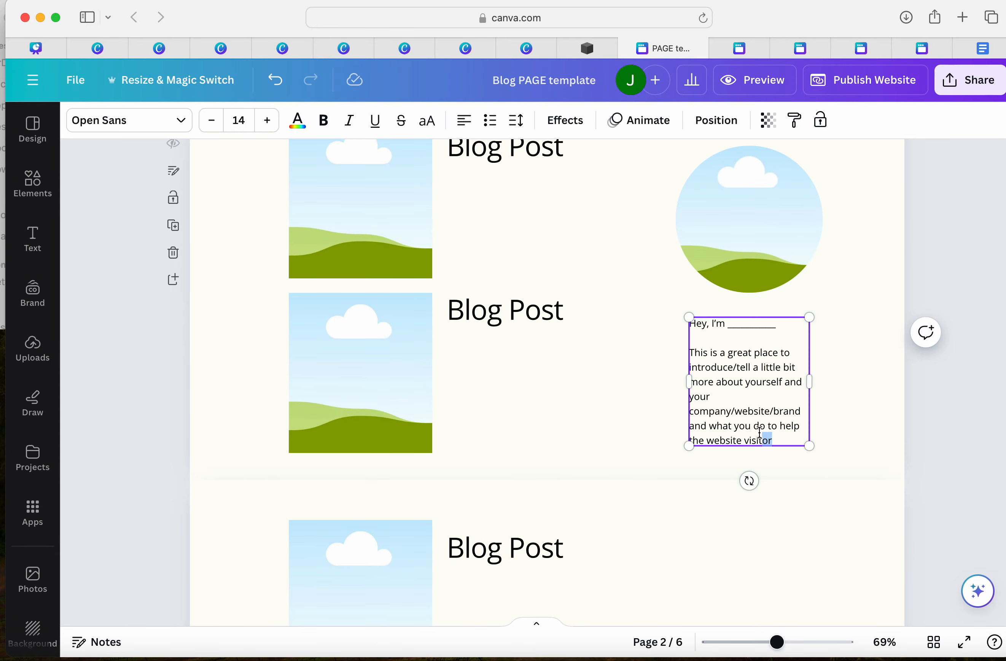
drag(759, 433, 689, 322)
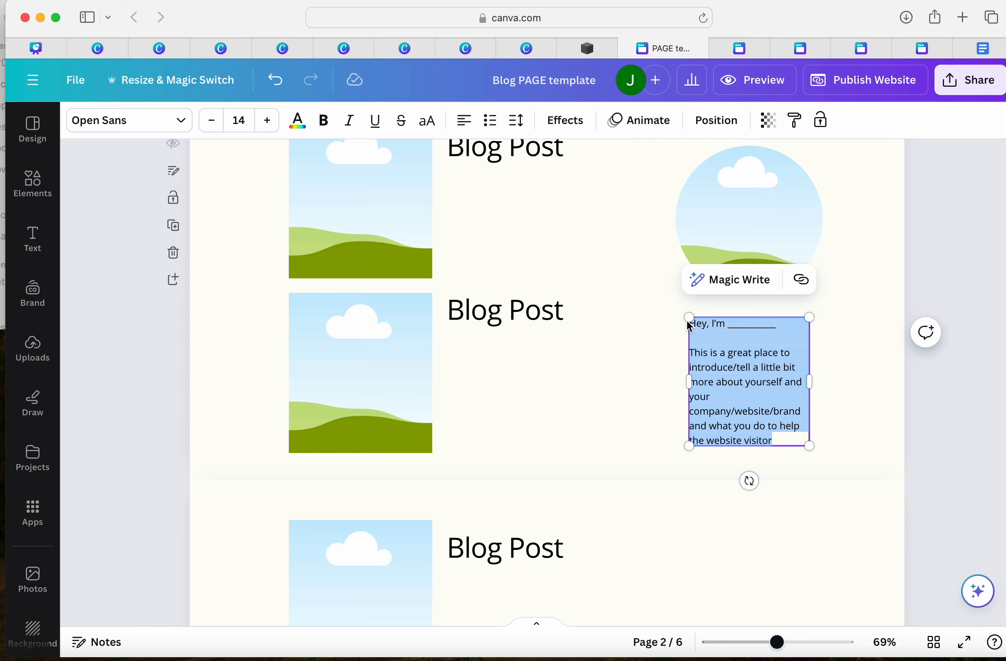
click(587, 48)
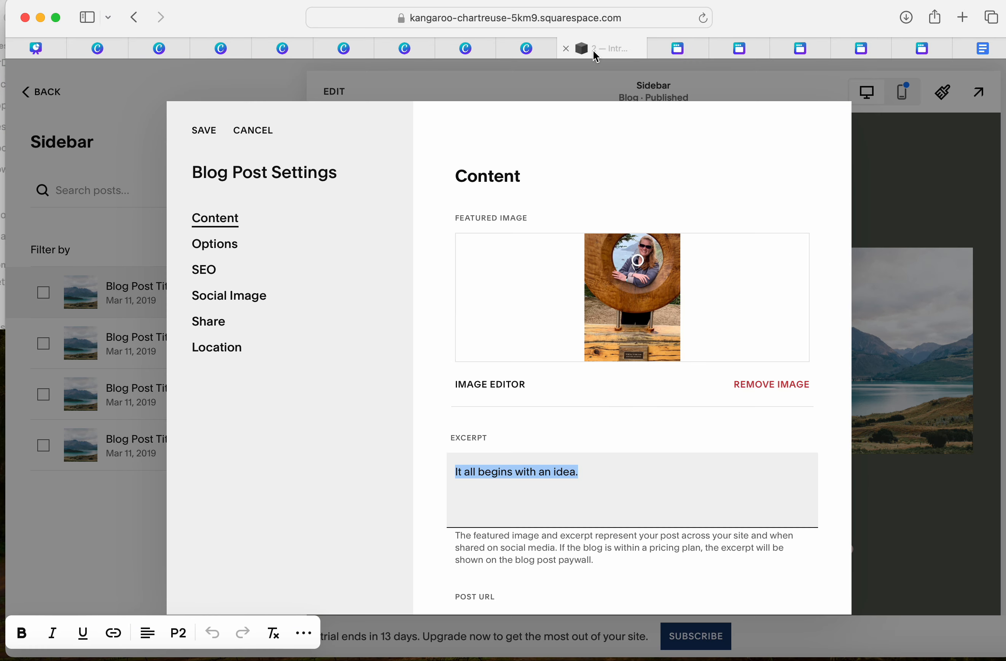
key(super+v)
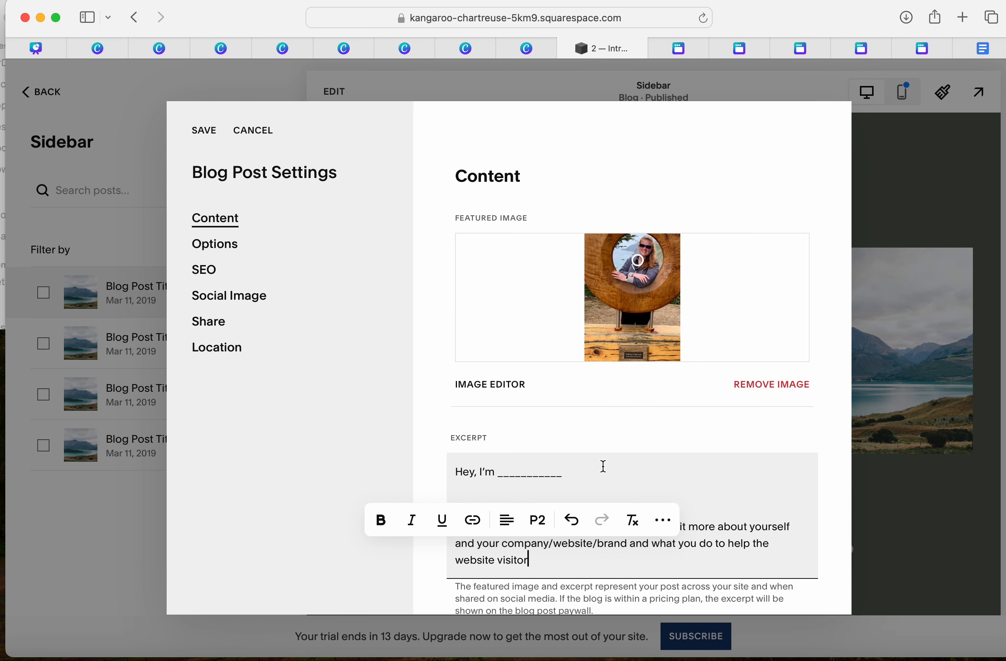
- Fill the blank in the excerpt's greeting with the site owner's first name and save the post settings
click(589, 474)
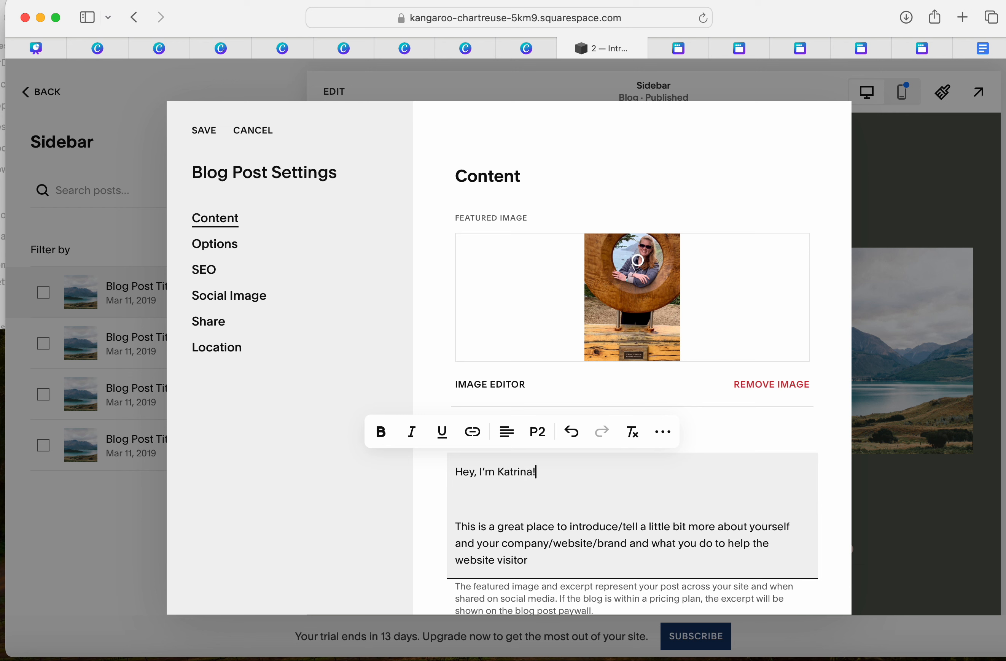
scroll(737, 496, down, 10)
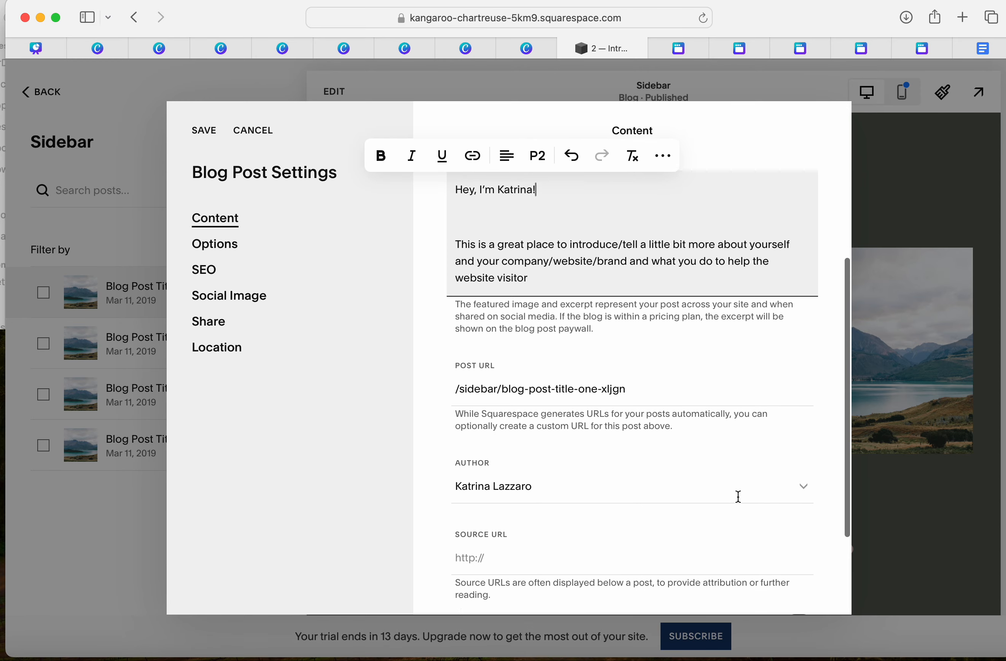
scroll(738, 497, down, 2)
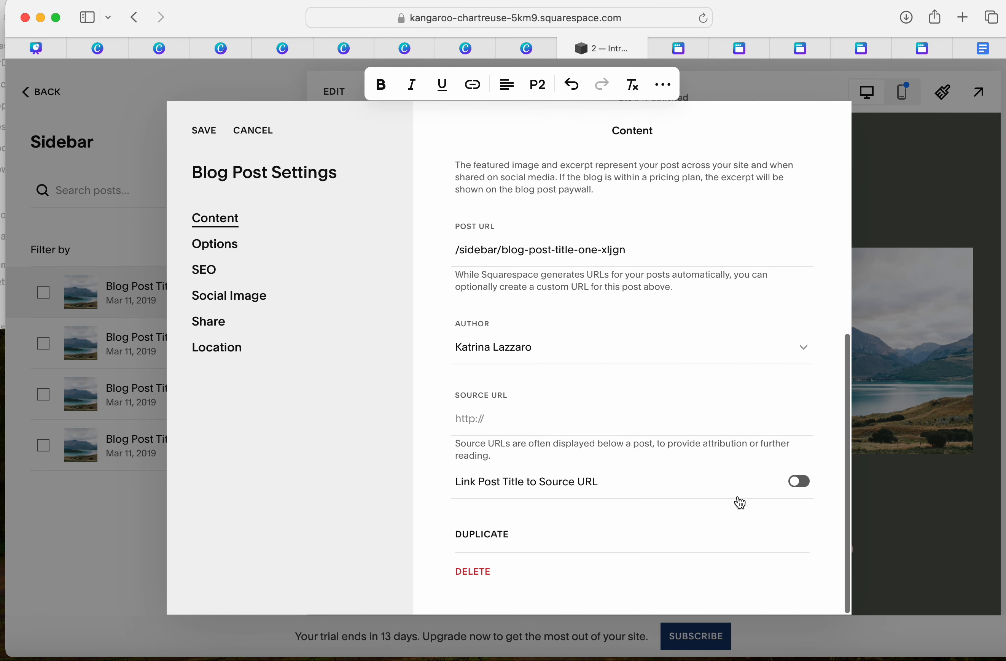
scroll(738, 500, up, 10)
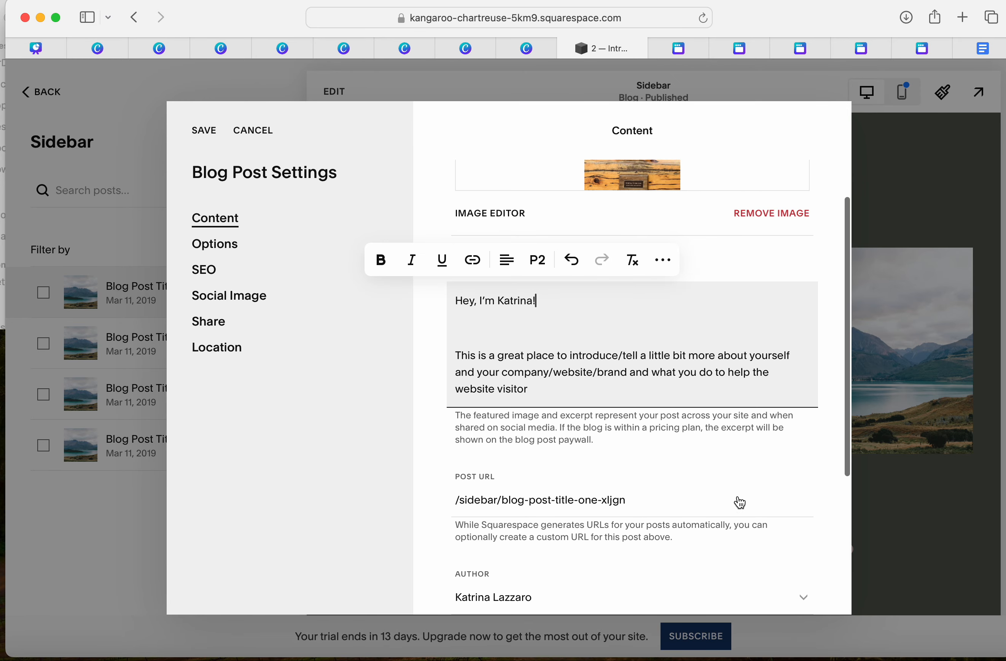
scroll(737, 495, up, 4)
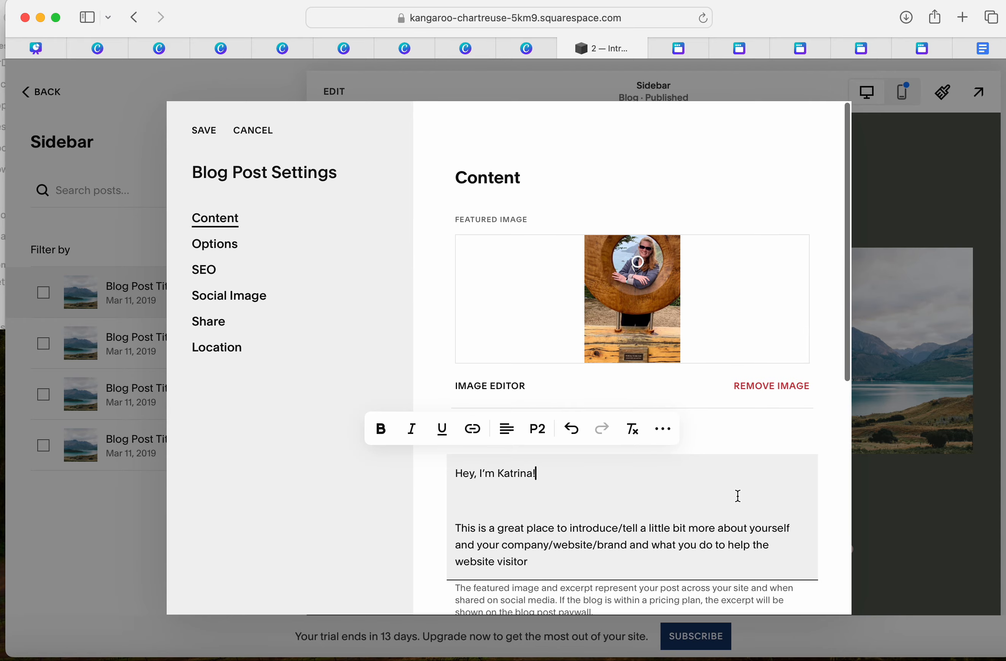
click(205, 131)
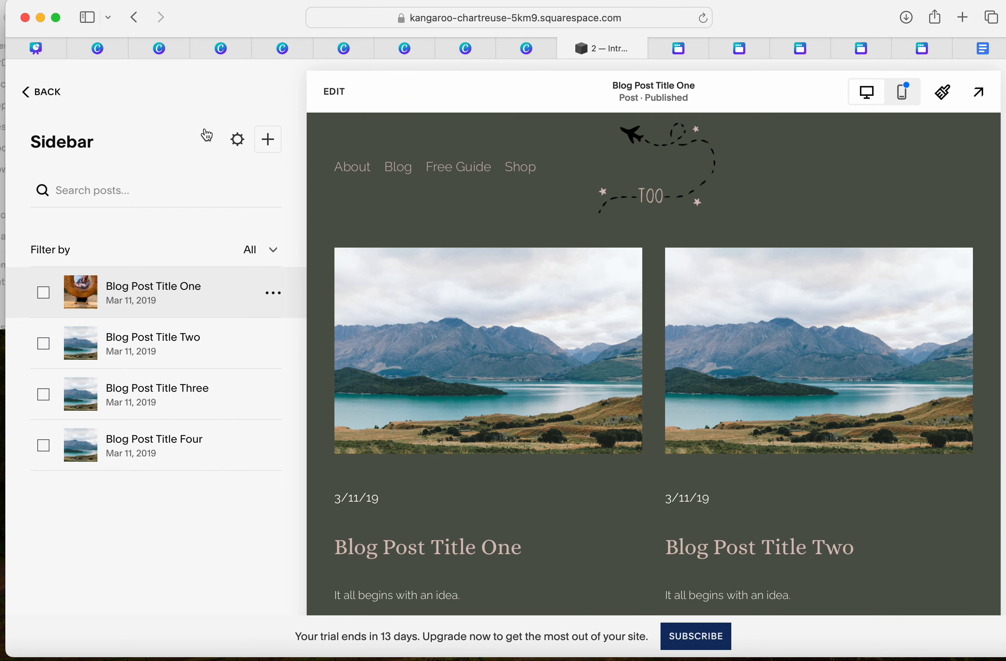
- Look over the Sidebar collection's overview and preview its second post
scroll(530, 346, down, 15)
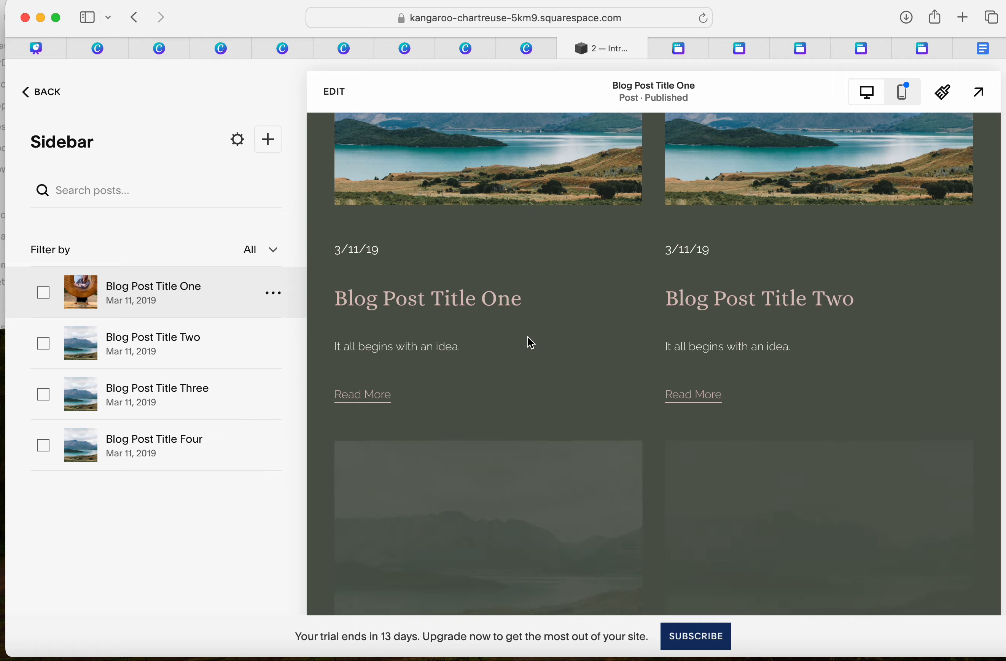
scroll(531, 342, up, 15)
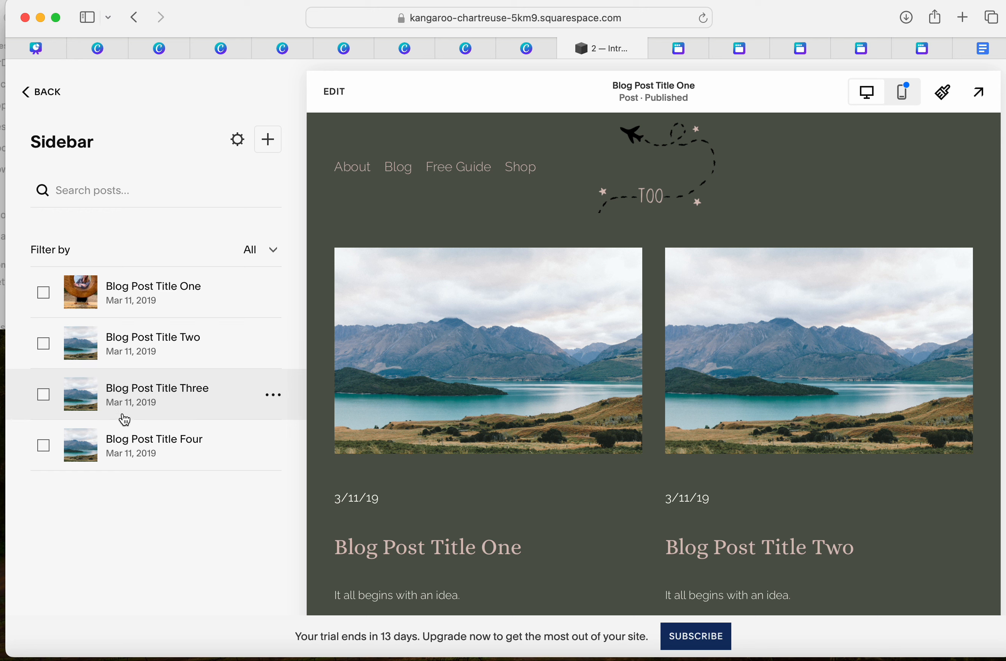
click(45, 350)
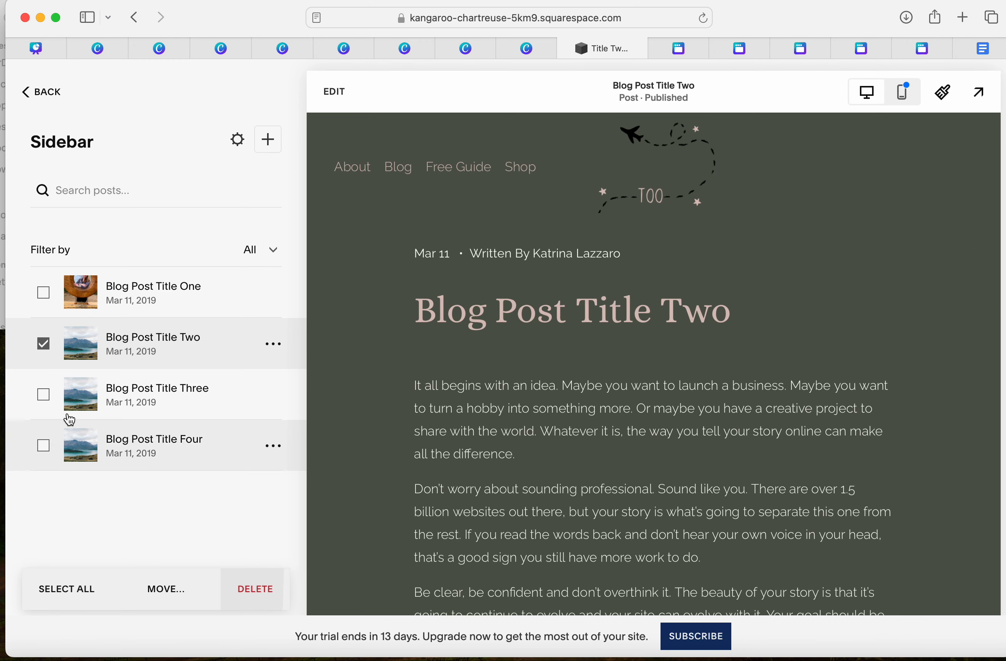
click(62, 340)
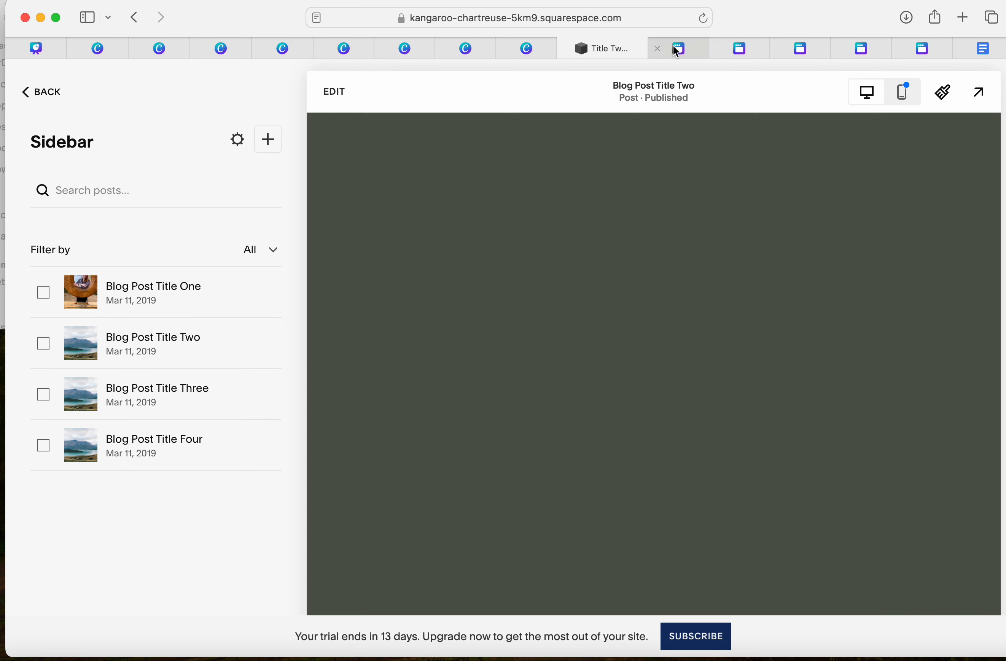
- Check the sidebar layout in the Canva Blog PAGE template and glance at the About Page template before returning to Squarespace
click(674, 47)
click(831, 268)
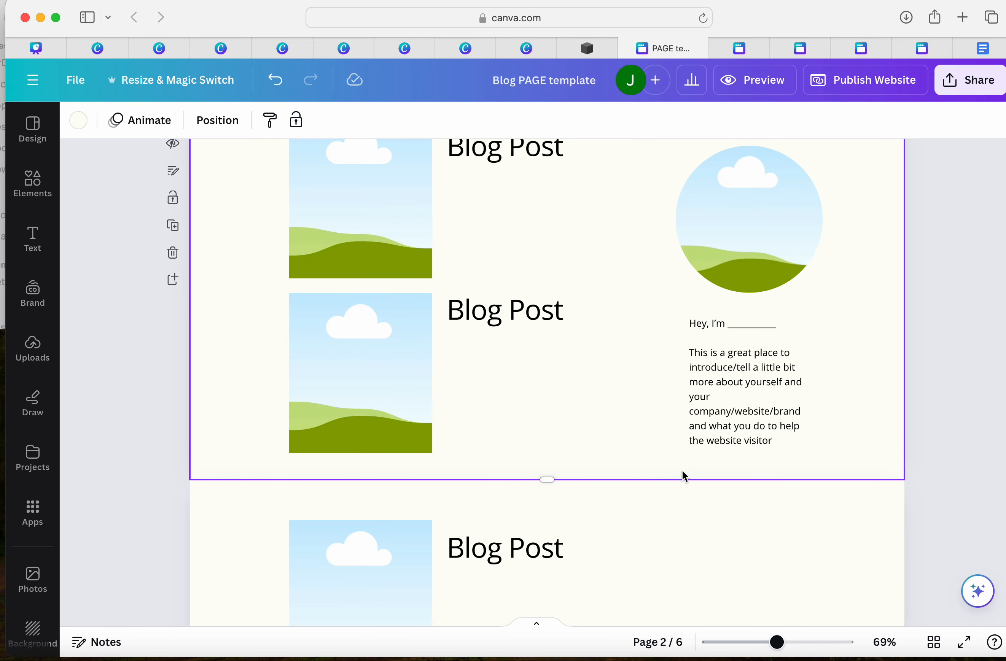
click(745, 54)
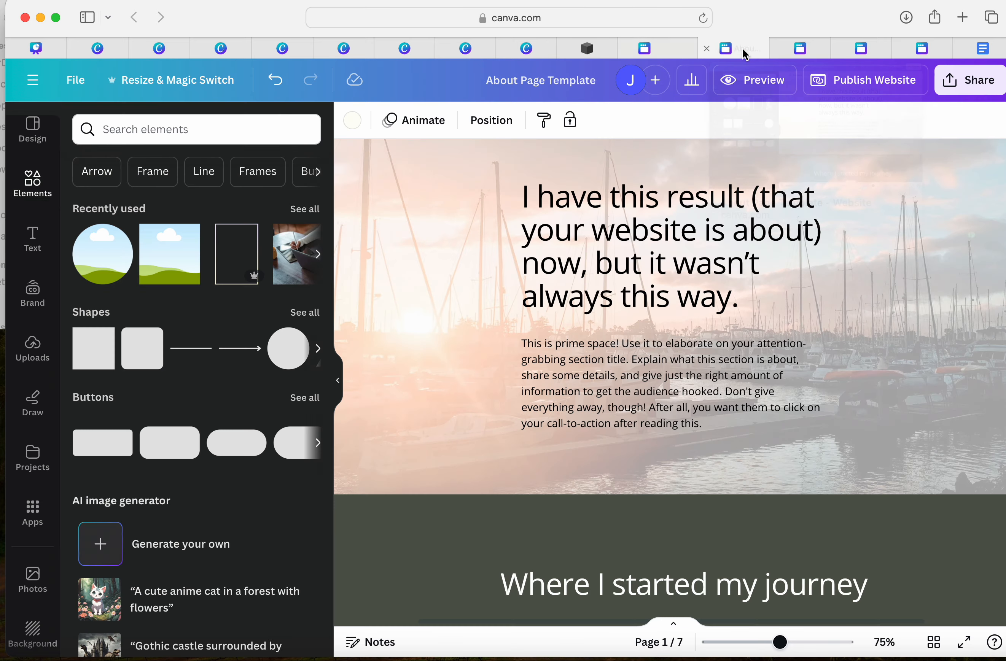
click(660, 50)
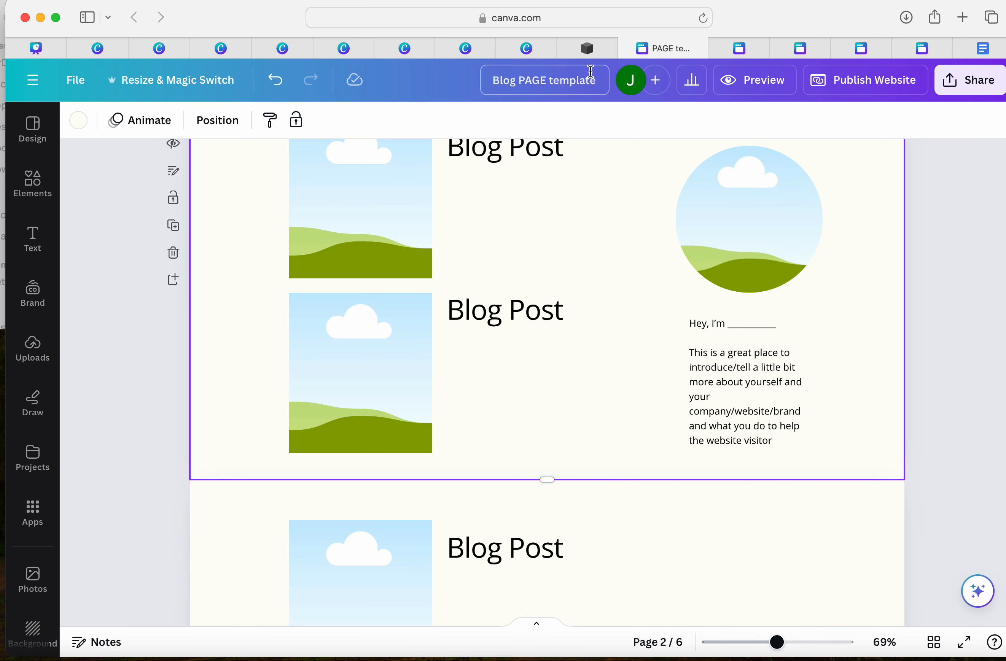
click(587, 48)
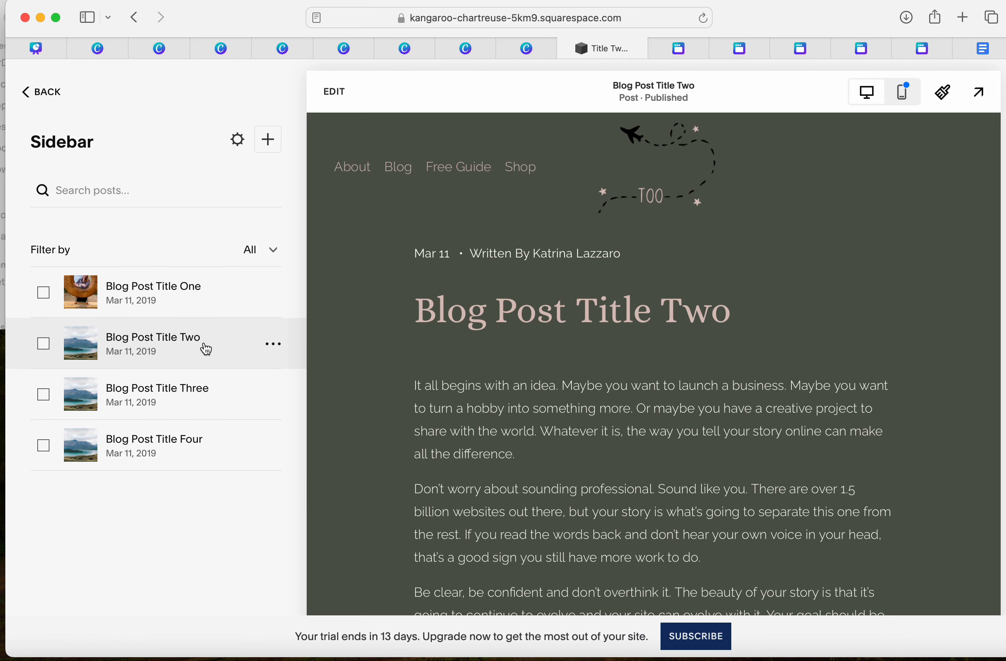
- Remove the featured image from the Sidebar collection's Blog Post Title Two and save the post settings
click(274, 345)
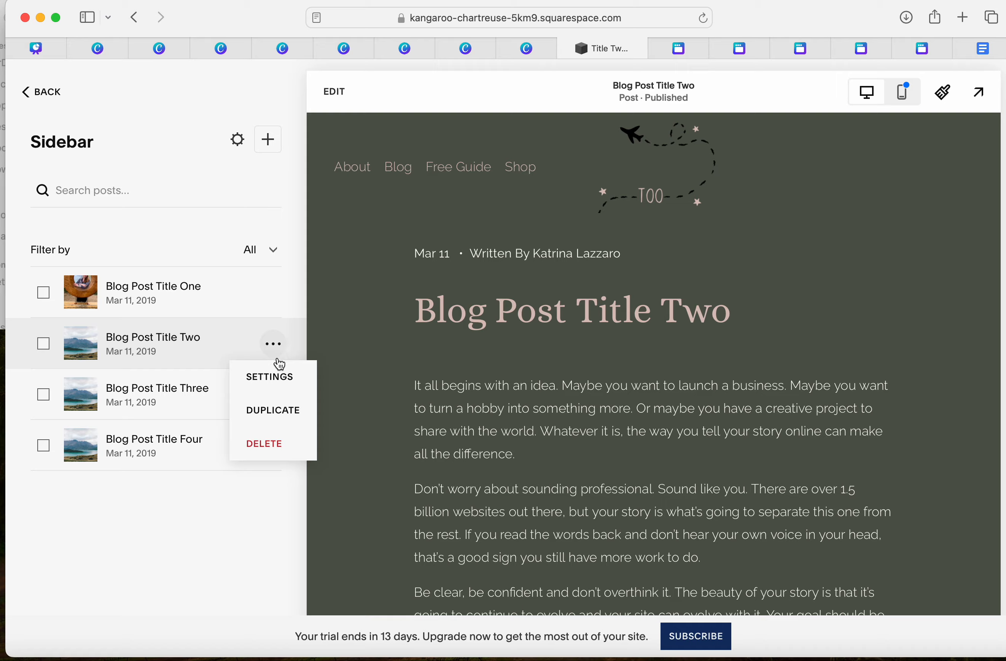
click(277, 376)
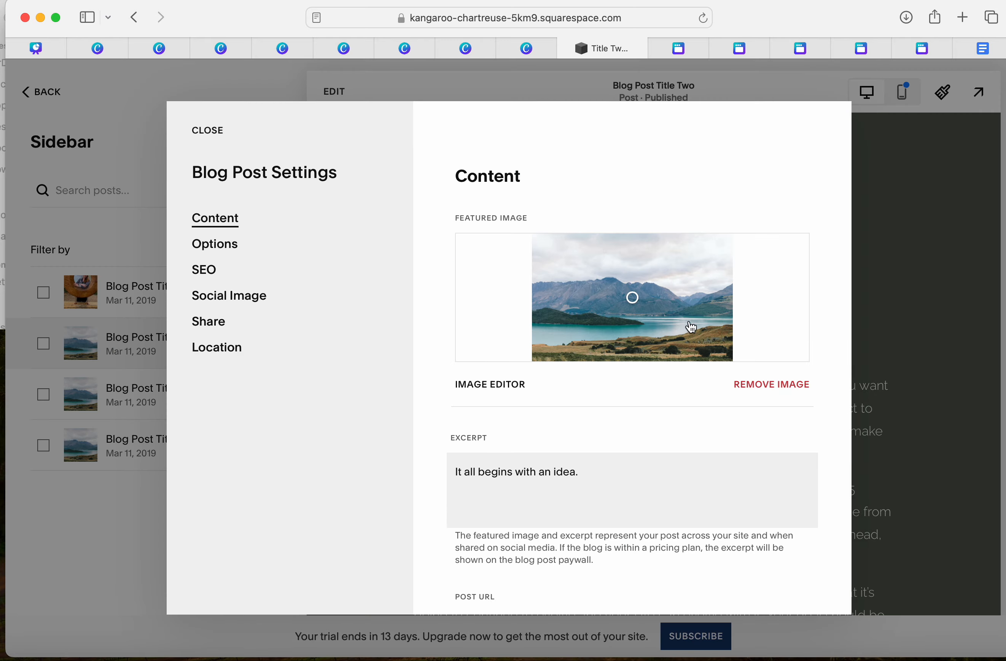
click(774, 391)
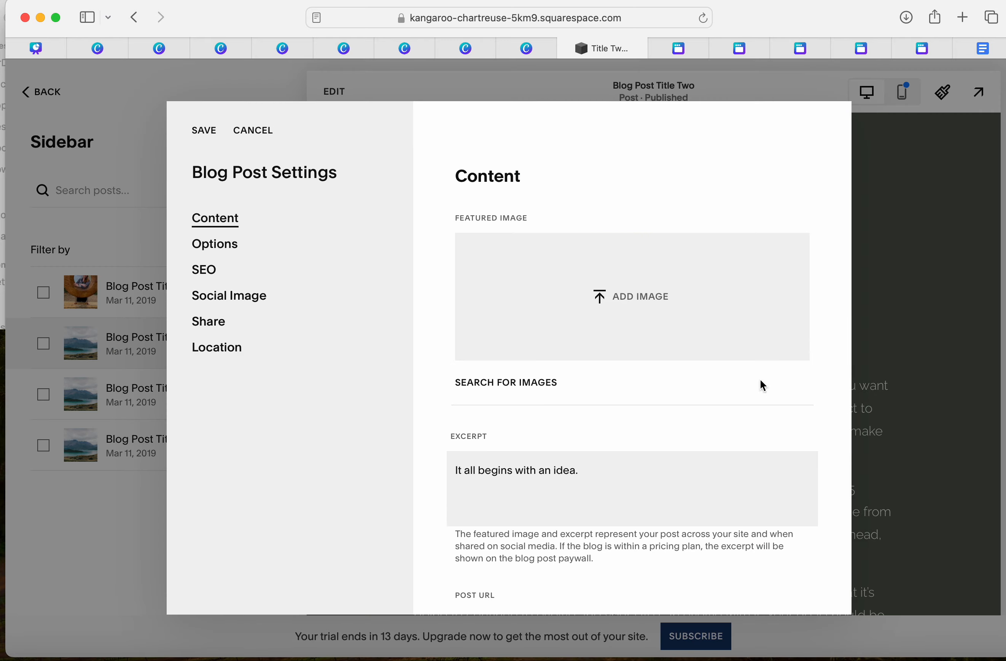
click(649, 295)
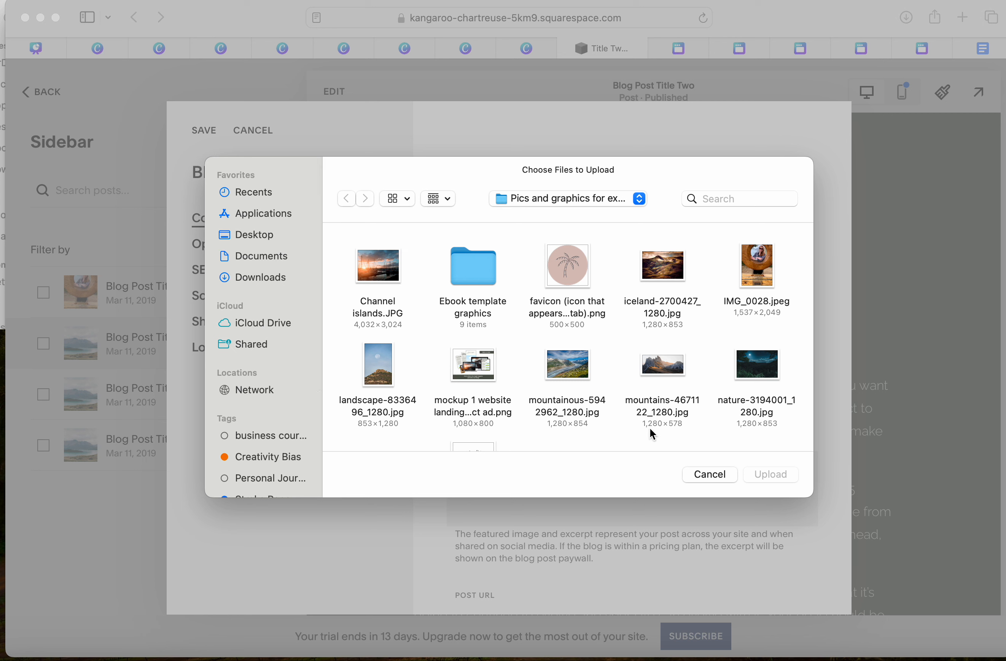
click(704, 475)
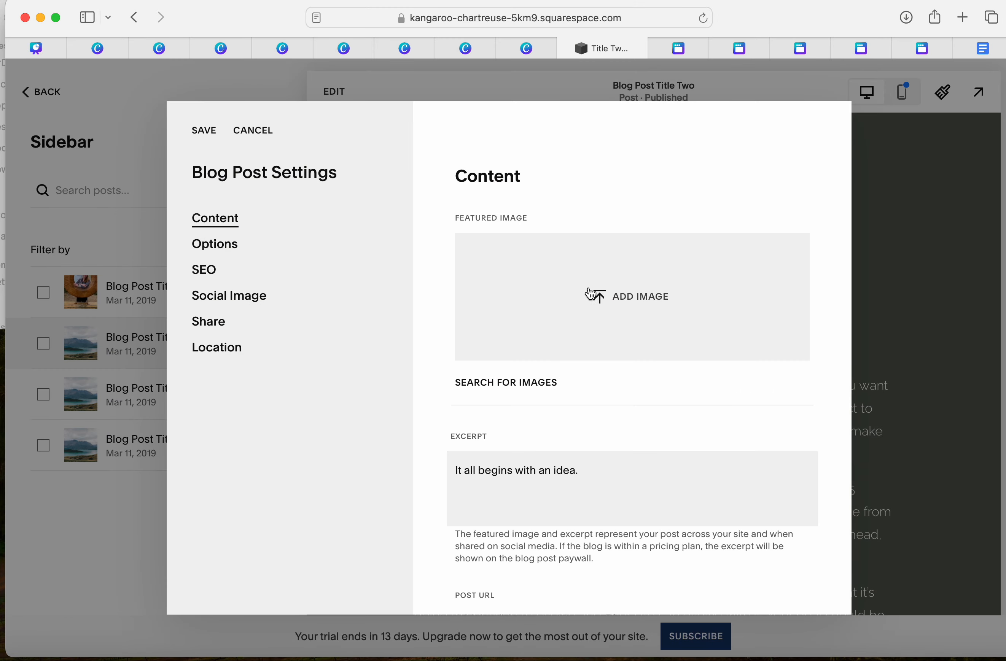
click(203, 130)
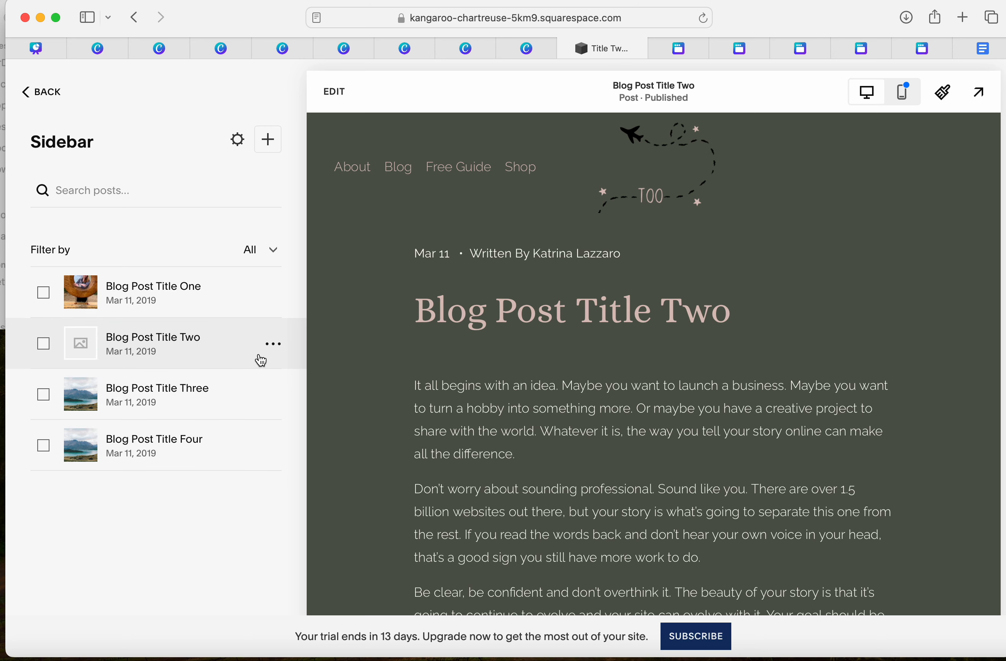
- Review the content settings of Blog Post Title Two, from the excerpt down to the source URL
click(277, 345)
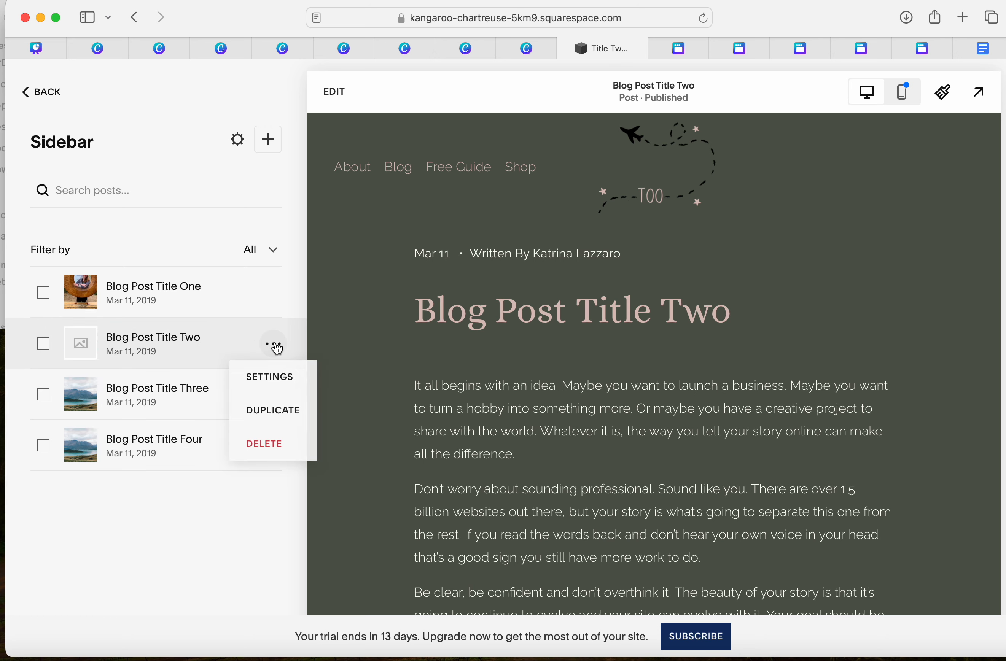
click(277, 385)
scroll(561, 409, down, 5)
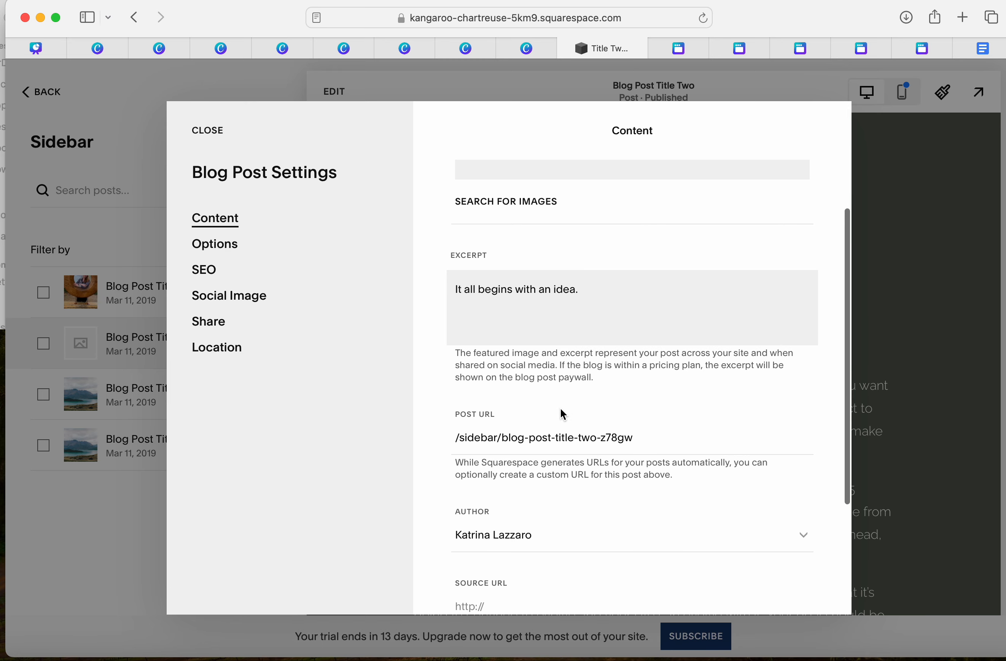
scroll(561, 402, down, 5)
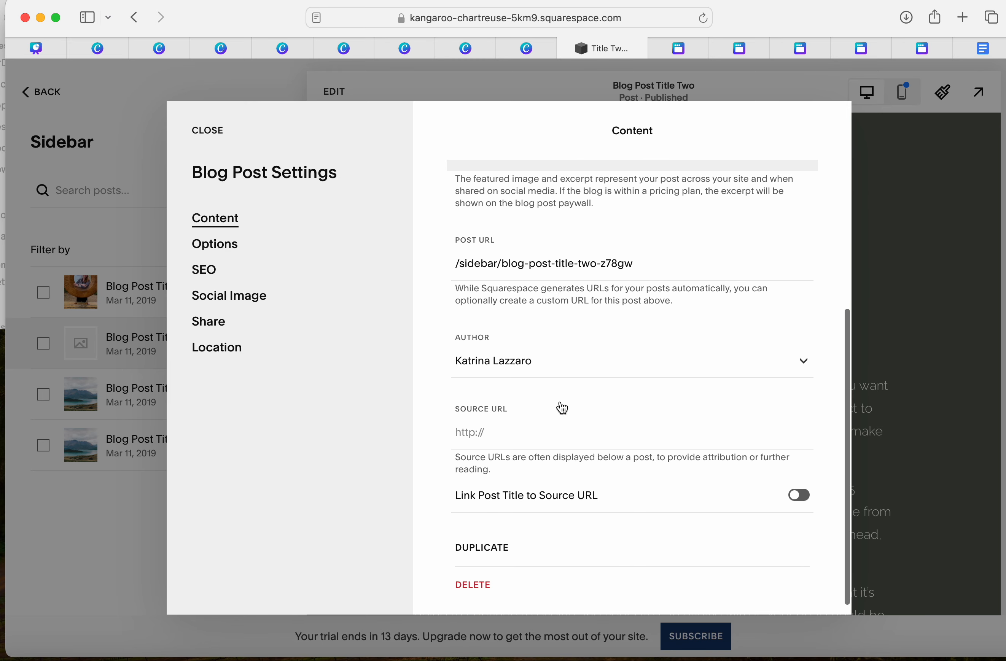
click(511, 421)
scroll(440, 456, up, 10)
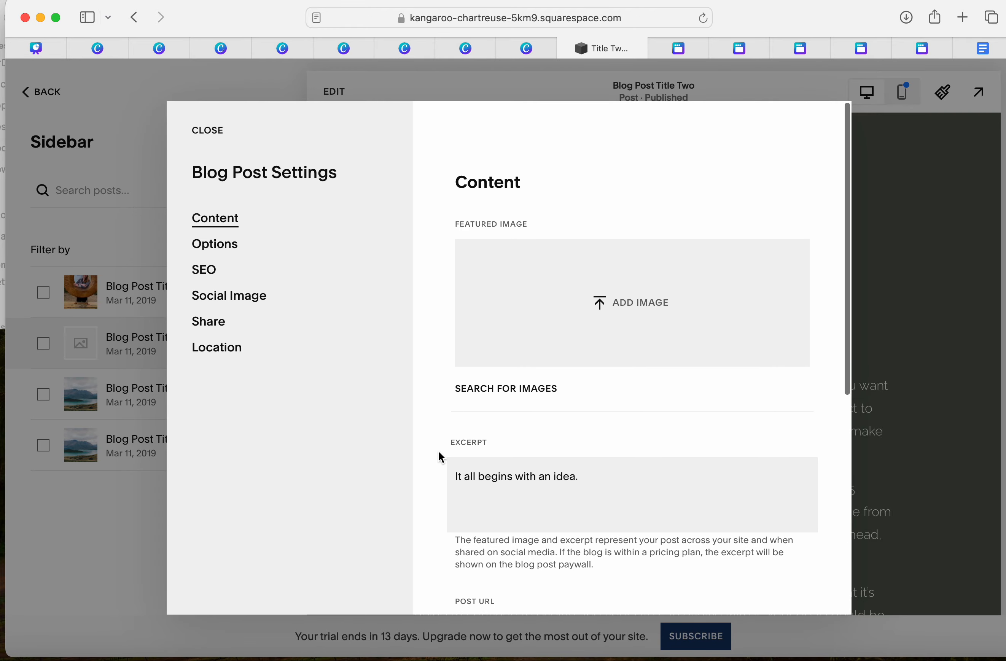
click(217, 136)
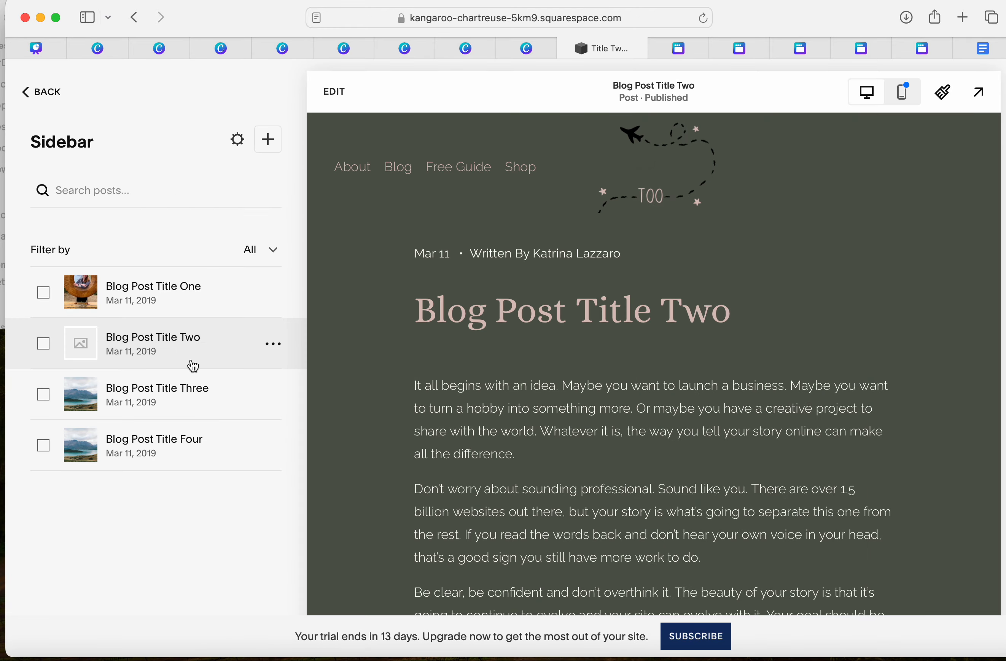
- Preview Blog Post Title One and the Sidebar collection's overview, and return to the site's pages
click(146, 294)
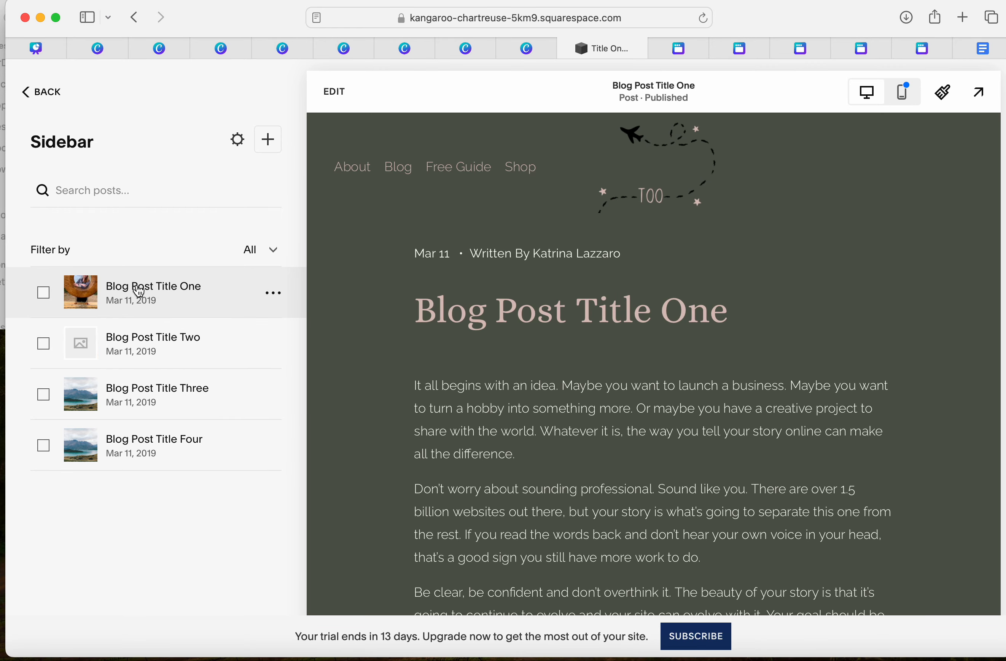
click(54, 96)
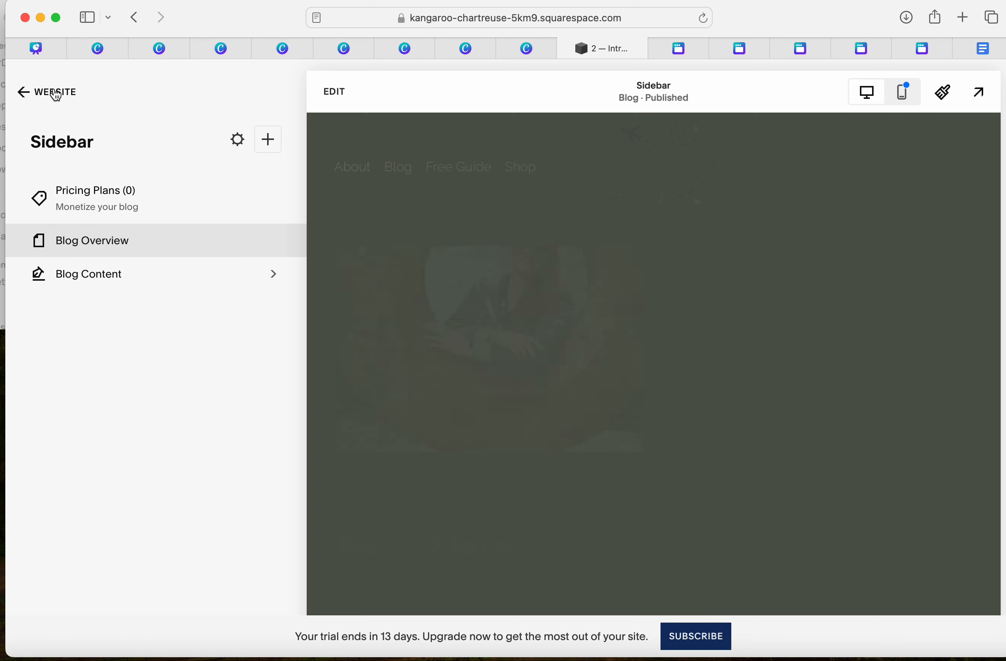
click(55, 95)
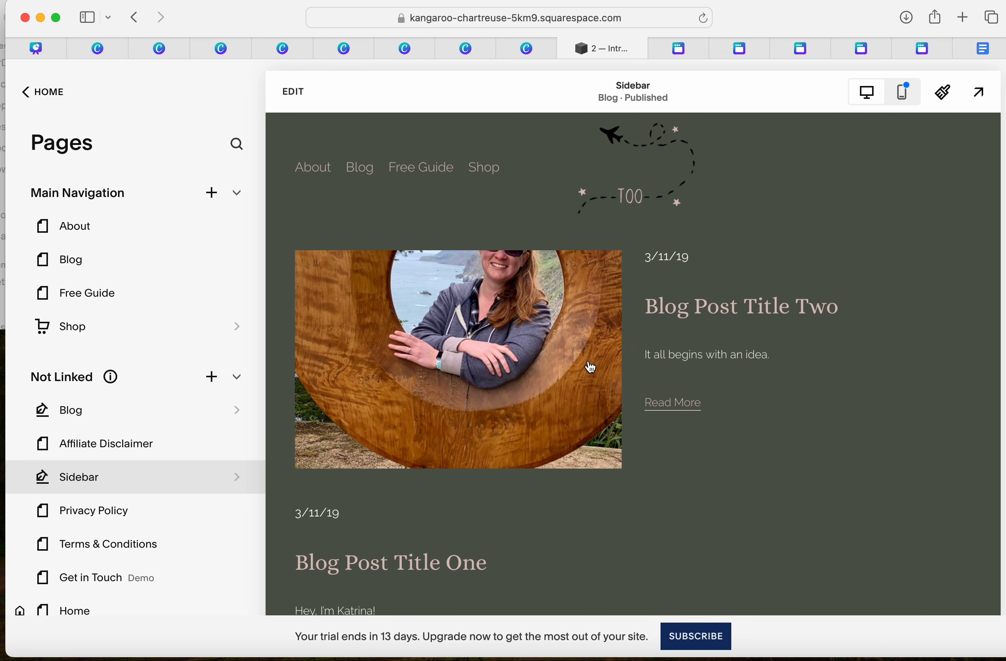
- Examine the content settings, options and tags of the Sidebar's Blog Post Title One
click(243, 481)
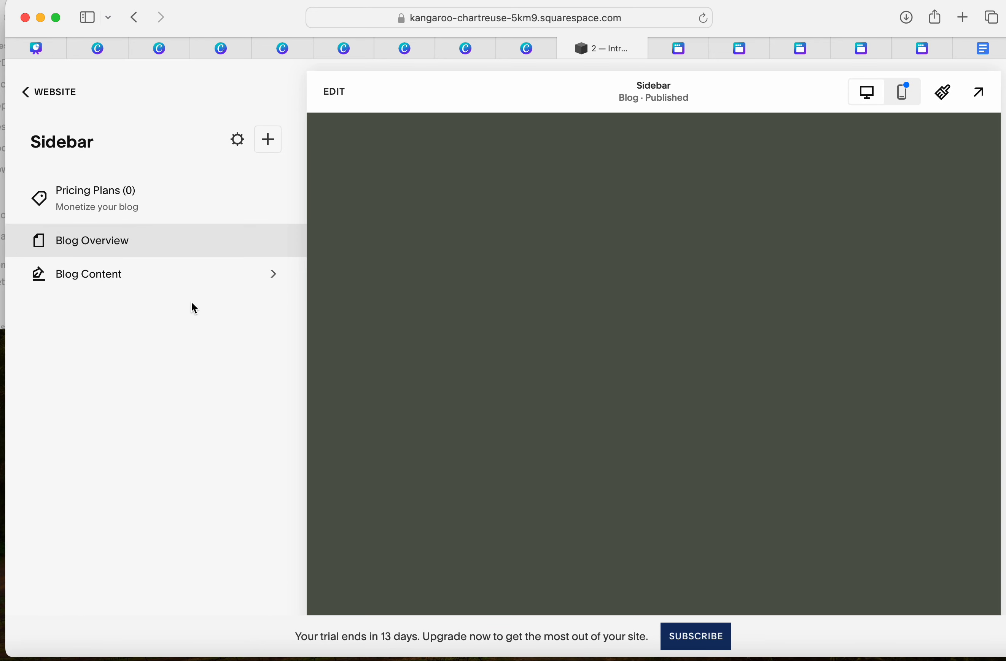
click(137, 277)
click(273, 295)
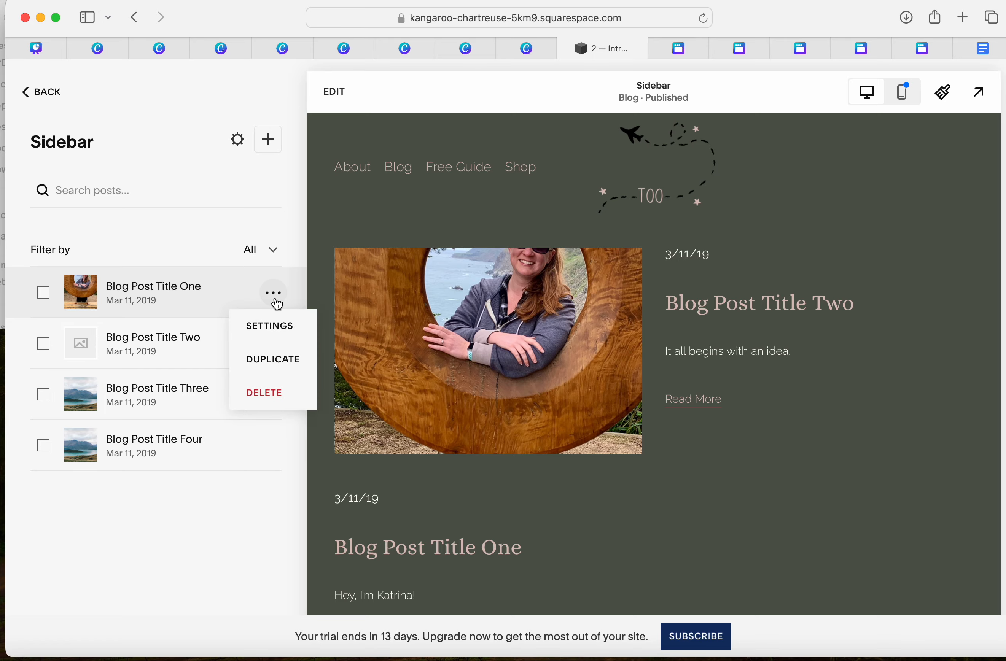
click(275, 333)
scroll(615, 431, down, 10)
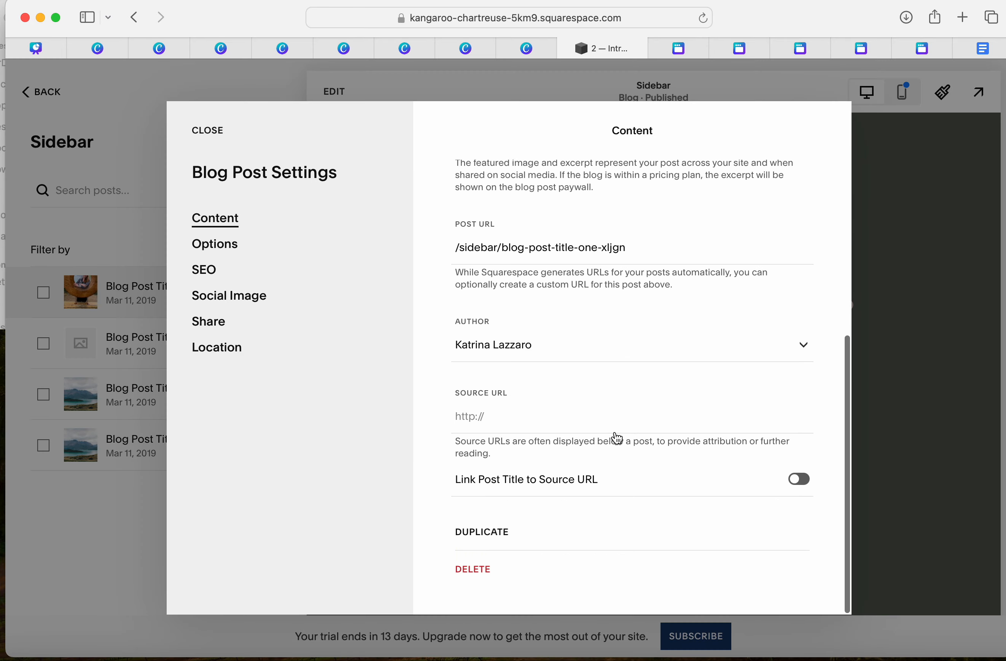
scroll(614, 432, up, 7)
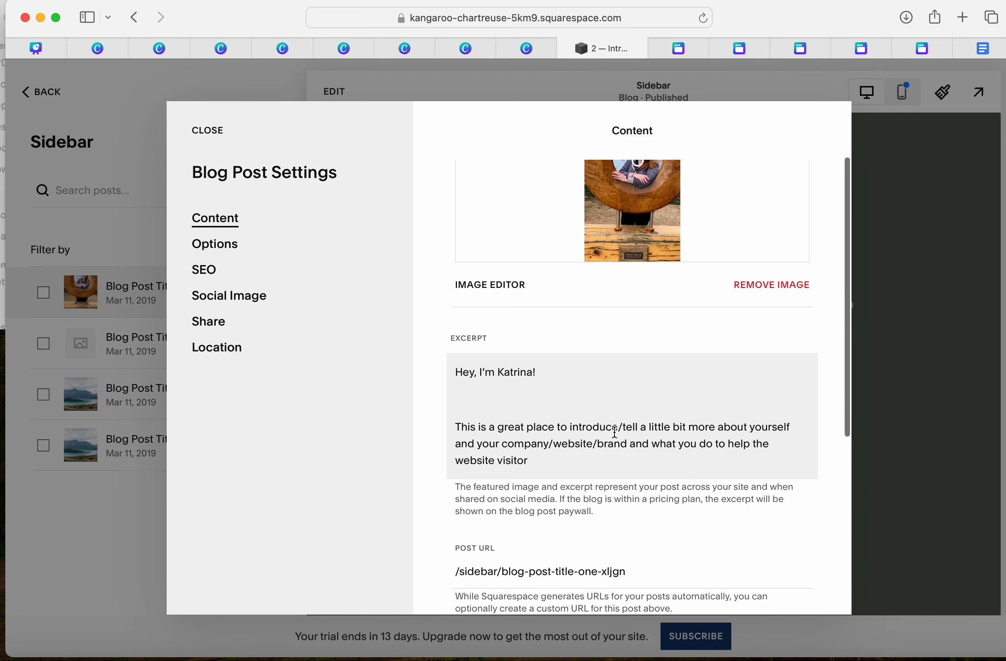
scroll(614, 432, up, 3)
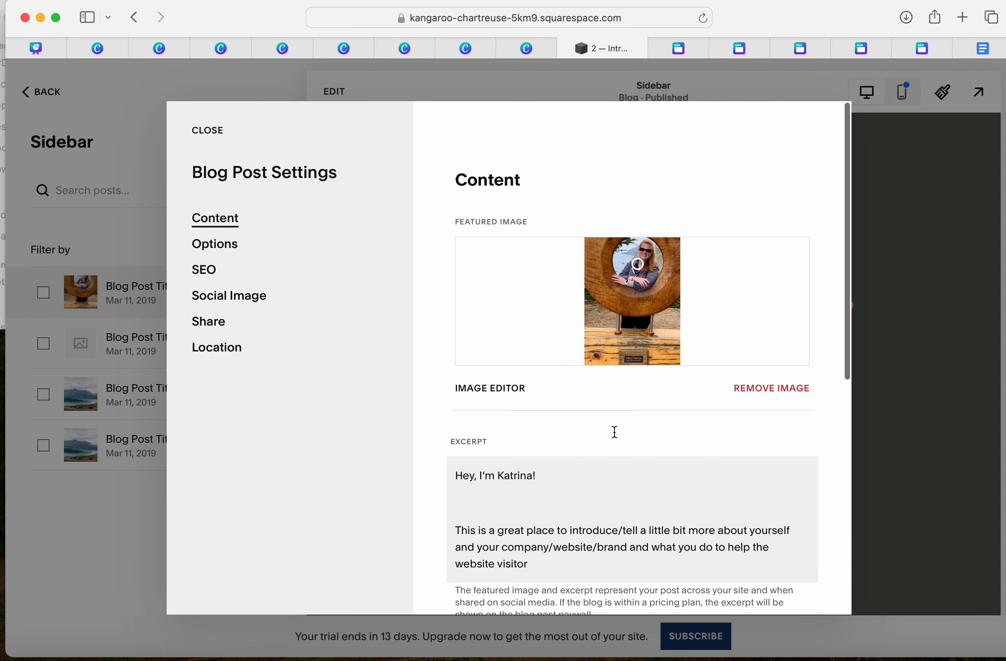
click(219, 254)
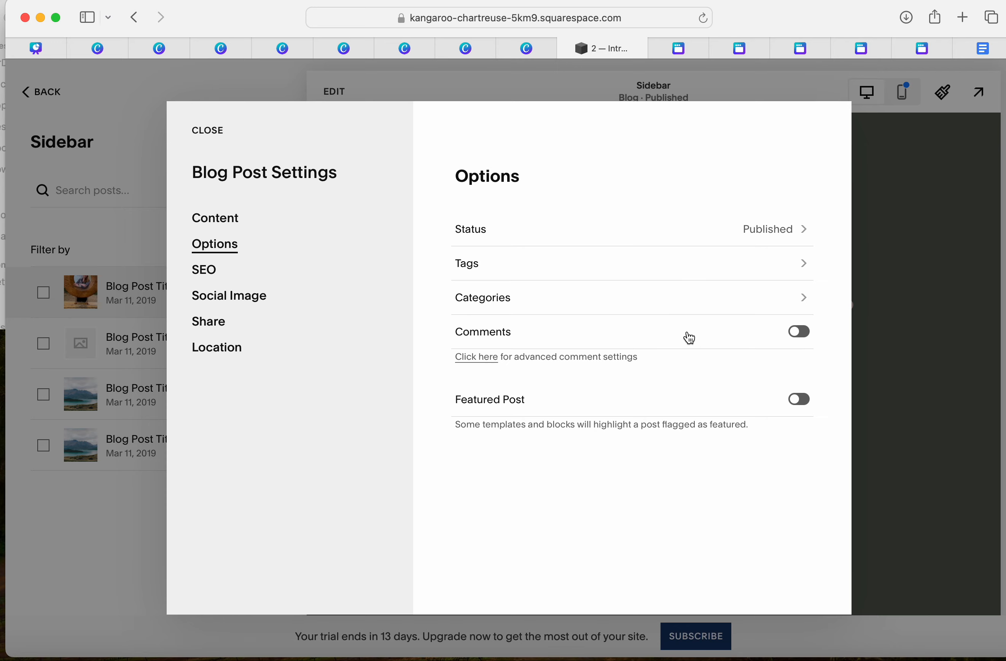
click(704, 261)
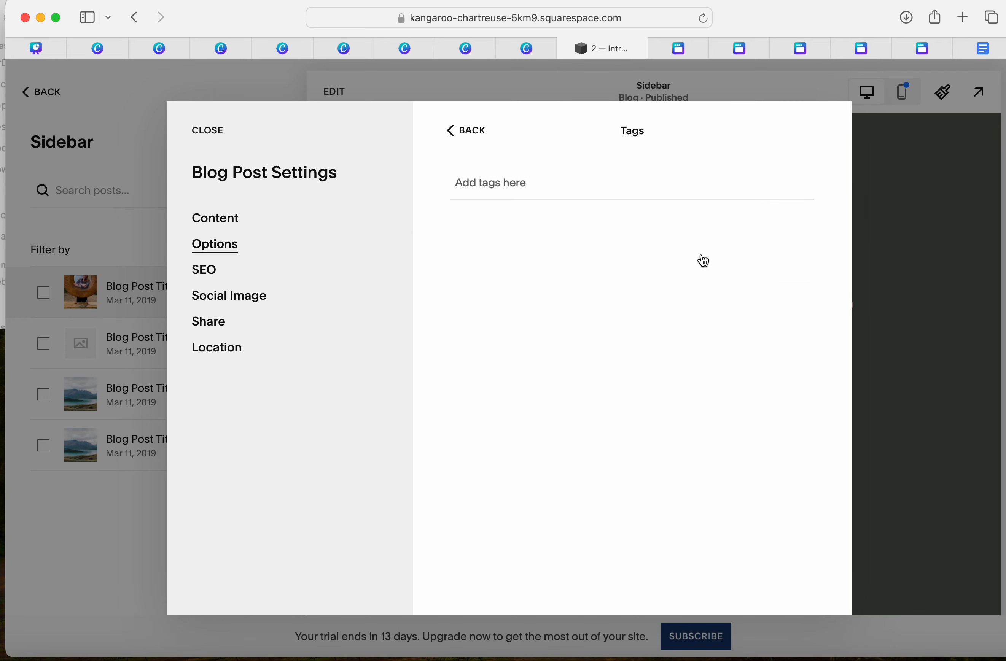
click(464, 128)
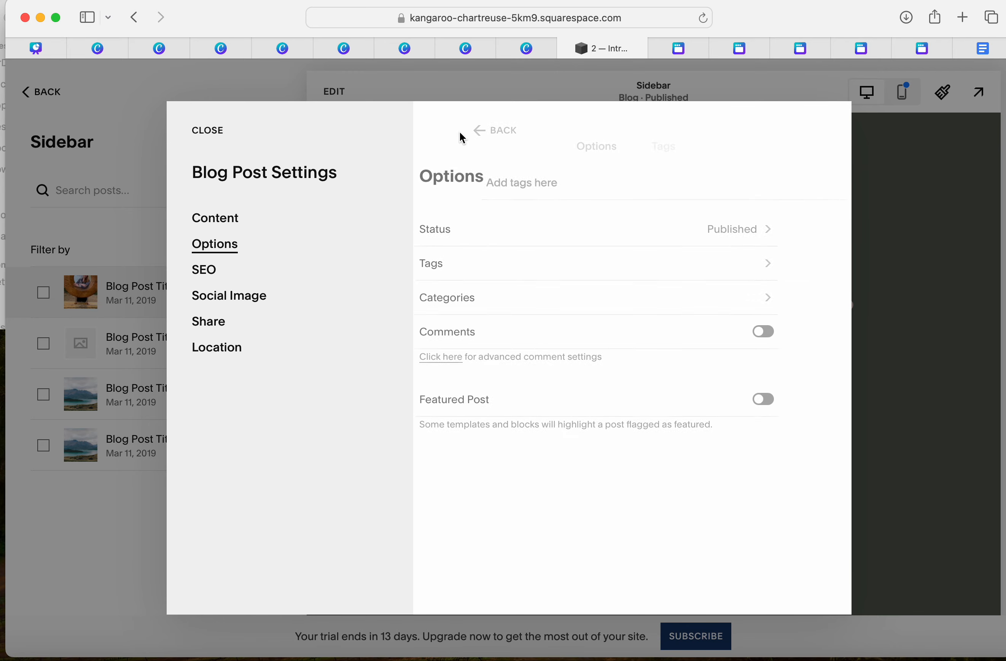
click(214, 138)
- Look over the unlinked Blog collection, and examine the main navigation's Blog page with its post grid and sidebar
click(40, 92)
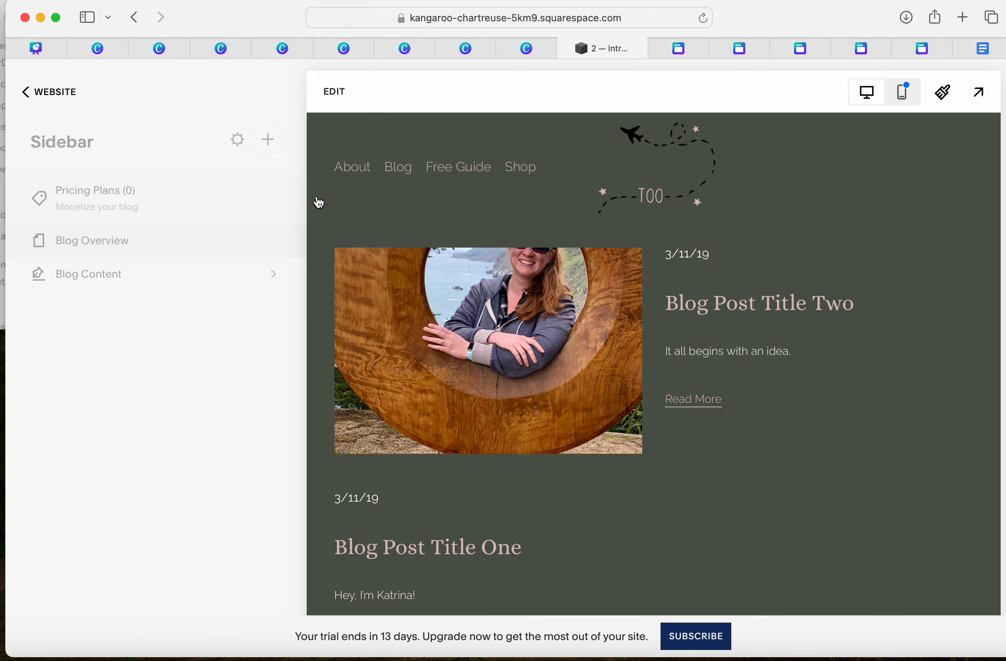
click(58, 91)
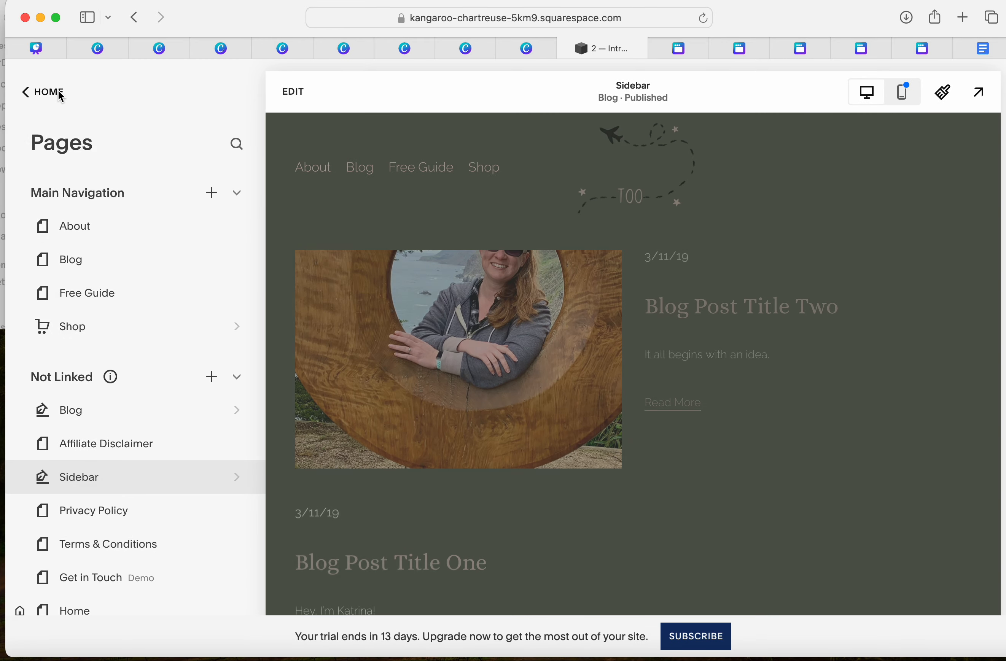
click(104, 411)
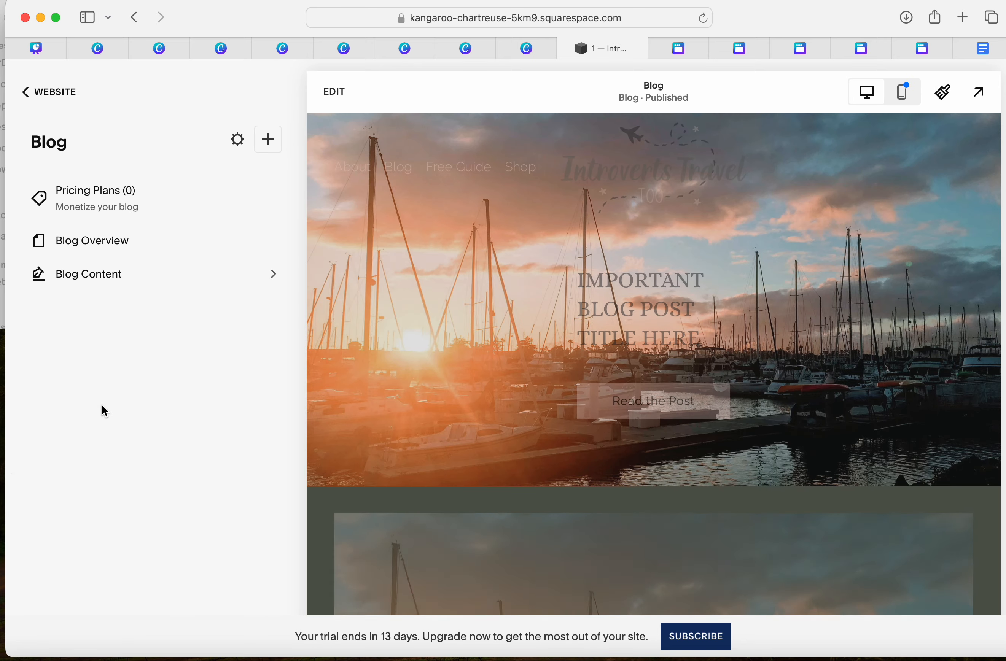
click(51, 94)
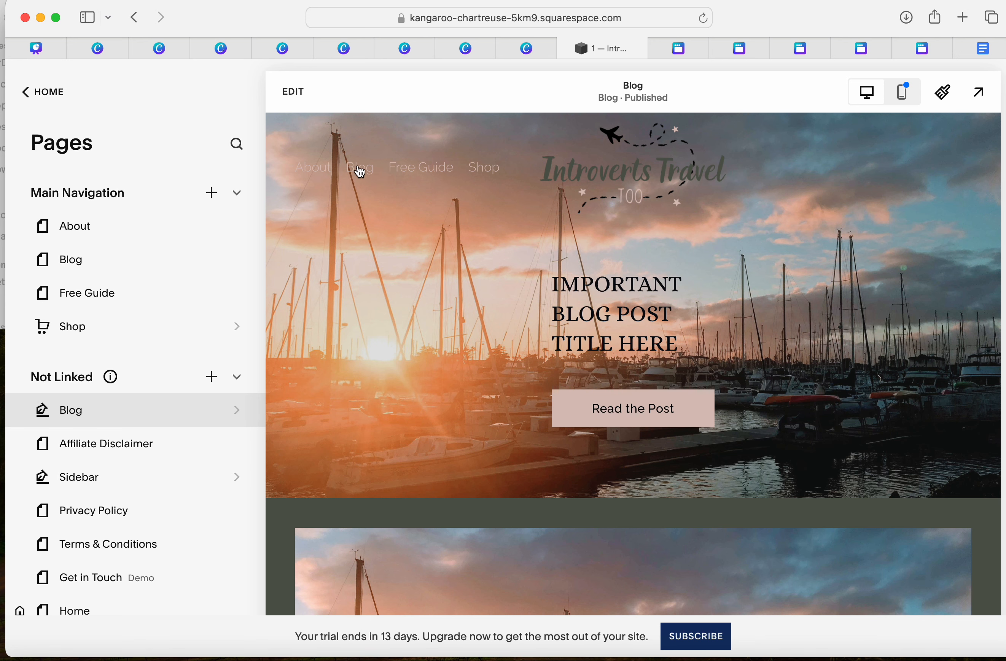
click(80, 261)
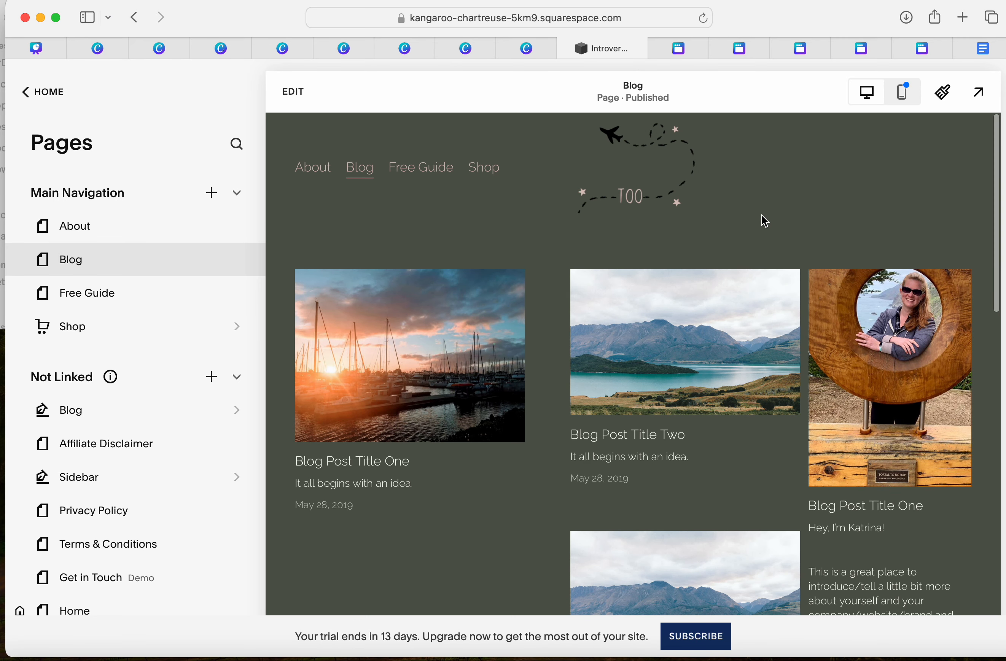
scroll(762, 215, down, 5)
scroll(763, 219, up, 2)
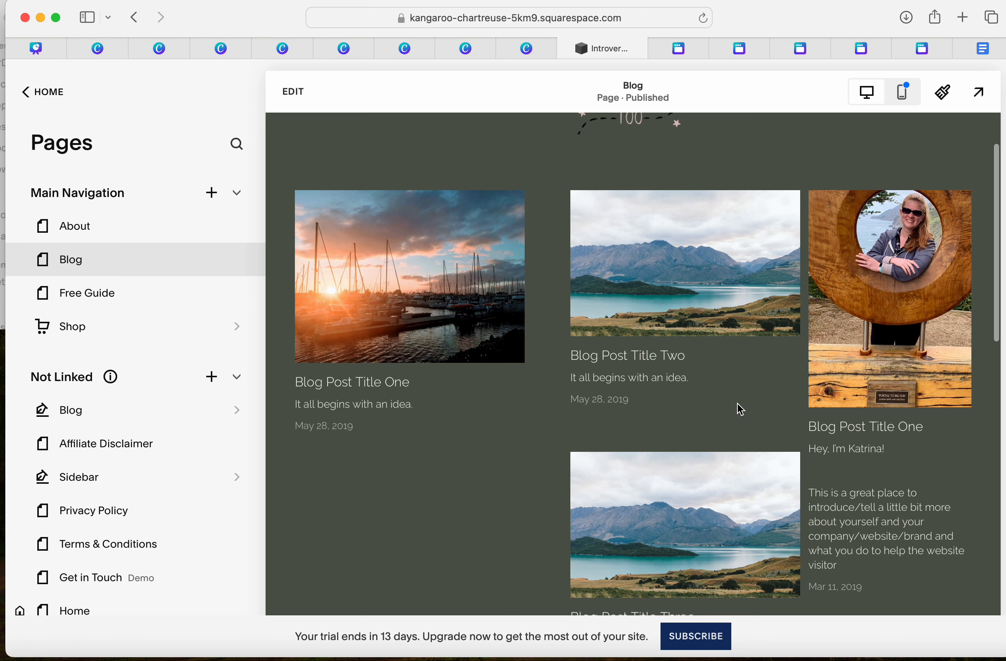
scroll(737, 405, down, 6)
scroll(737, 404, up, 5)
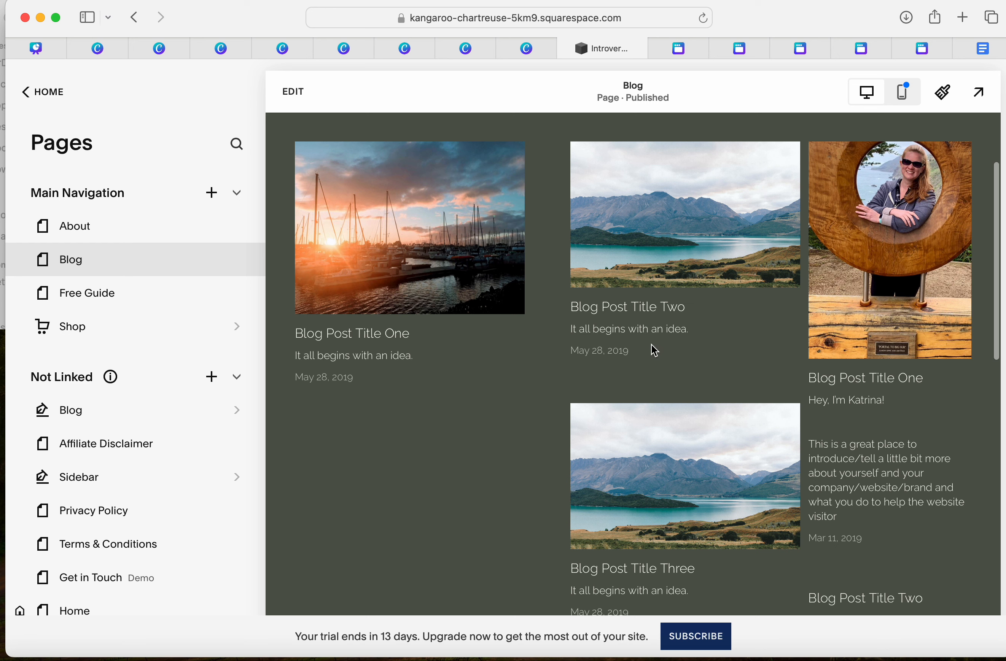
- Recheck the Sidebar collection's Blog Post Title One settings, from the featured image and excerpt to the source URL and post options
click(114, 484)
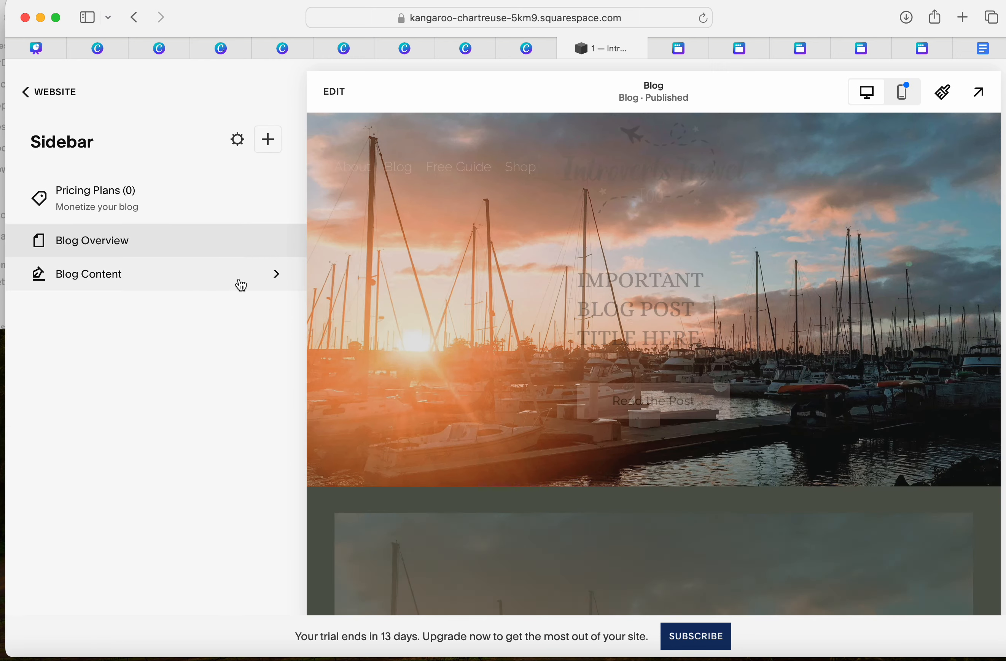
click(241, 285)
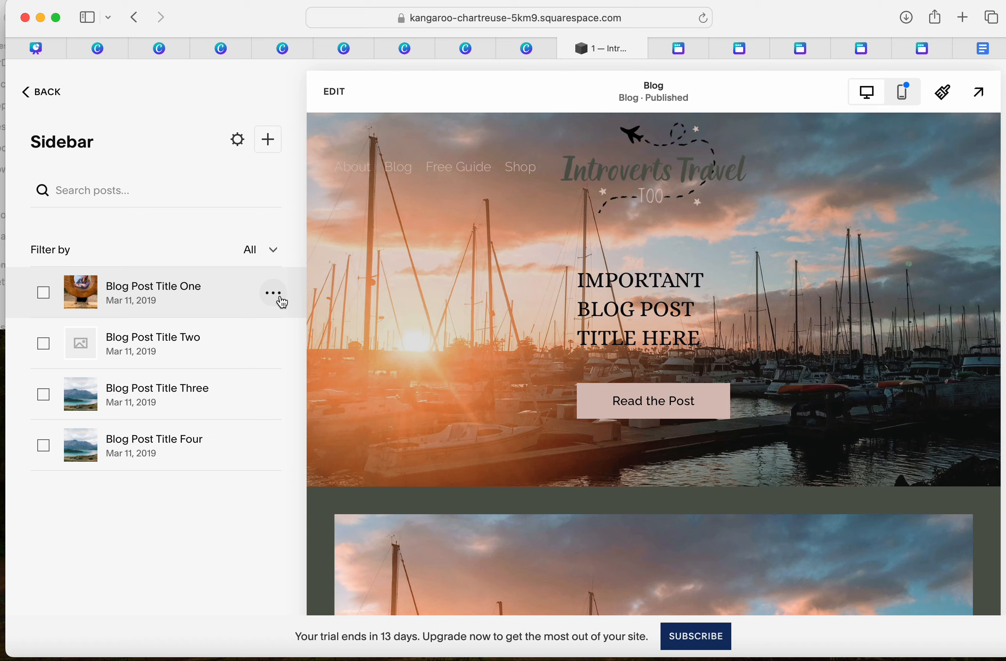
click(273, 294)
click(281, 329)
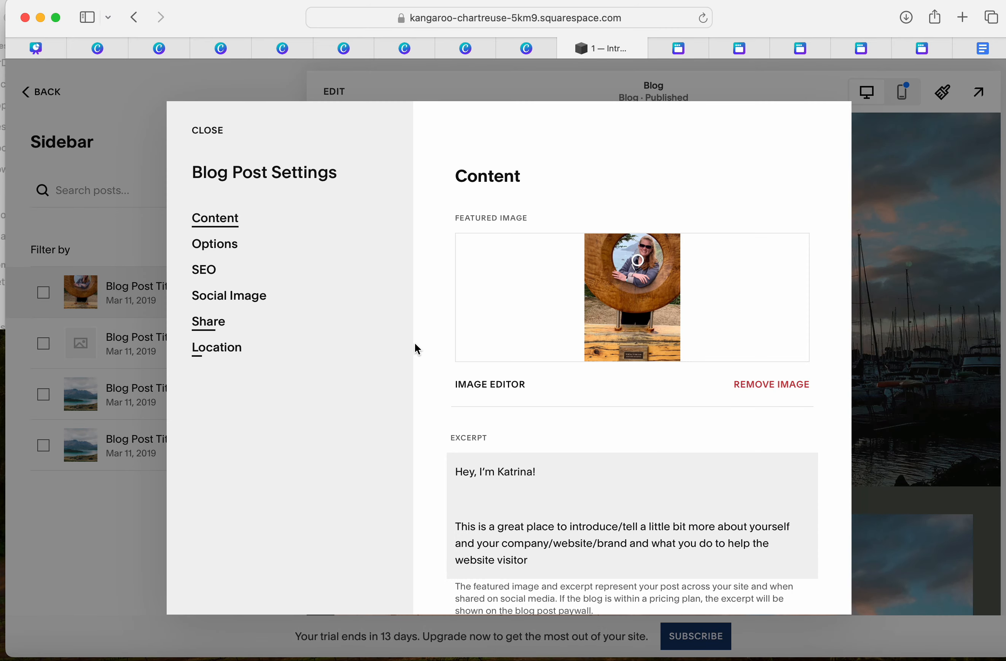
scroll(514, 385, down, 6)
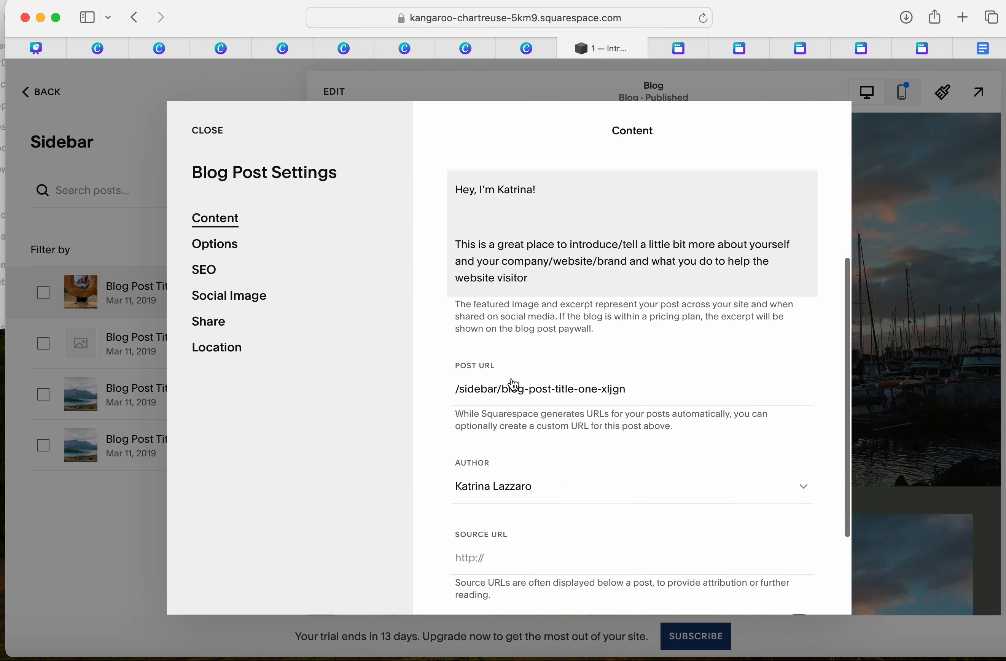
scroll(512, 382, down, 3)
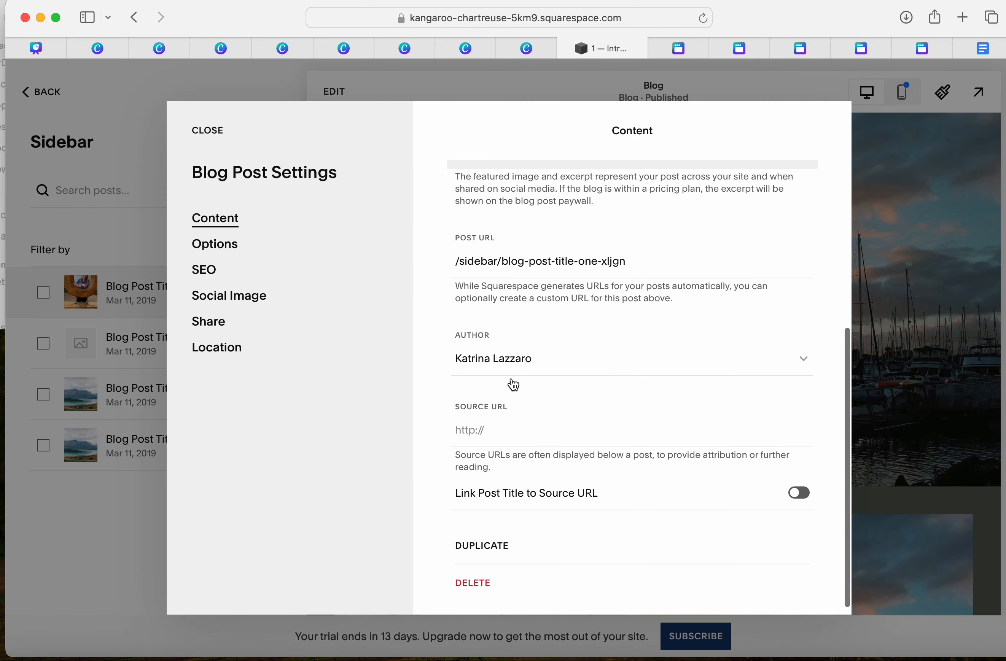
click(242, 248)
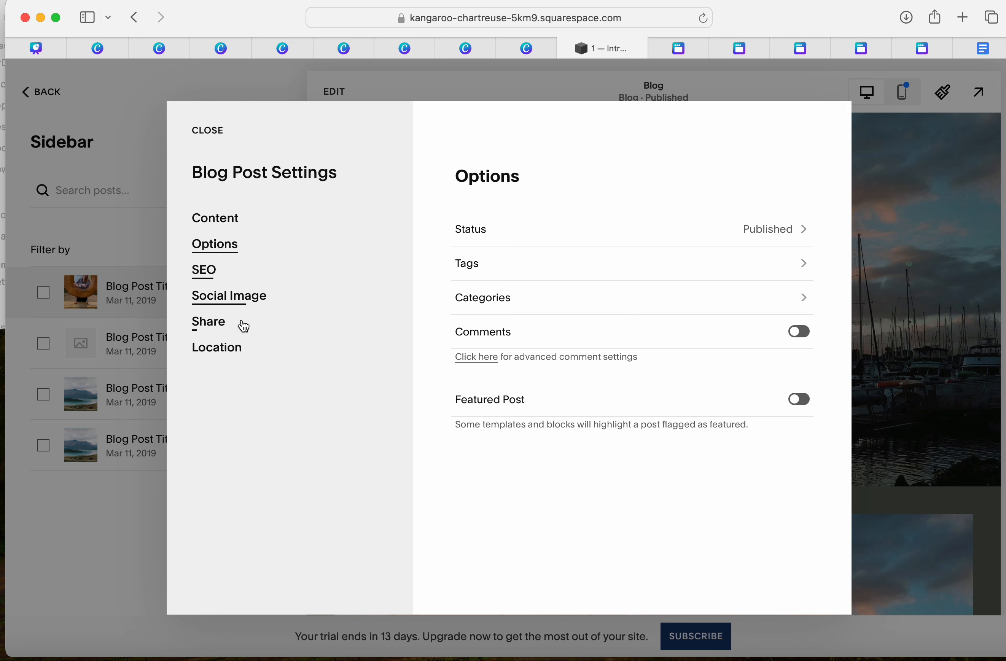
click(208, 130)
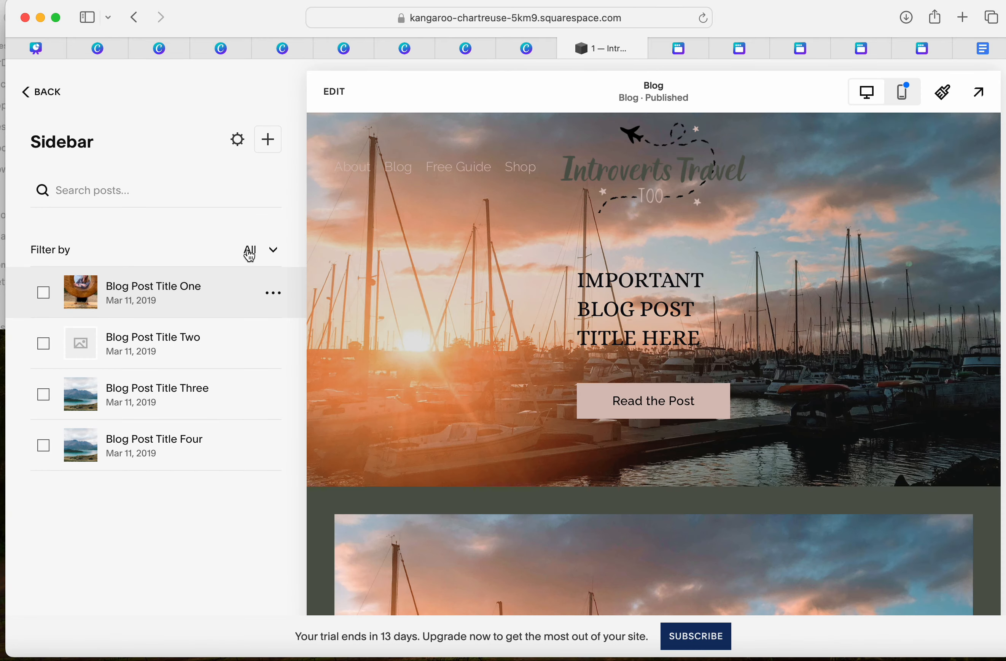
- Open the Sidebar collection's Blog Post Title One in the preview and select its title heading
click(188, 292)
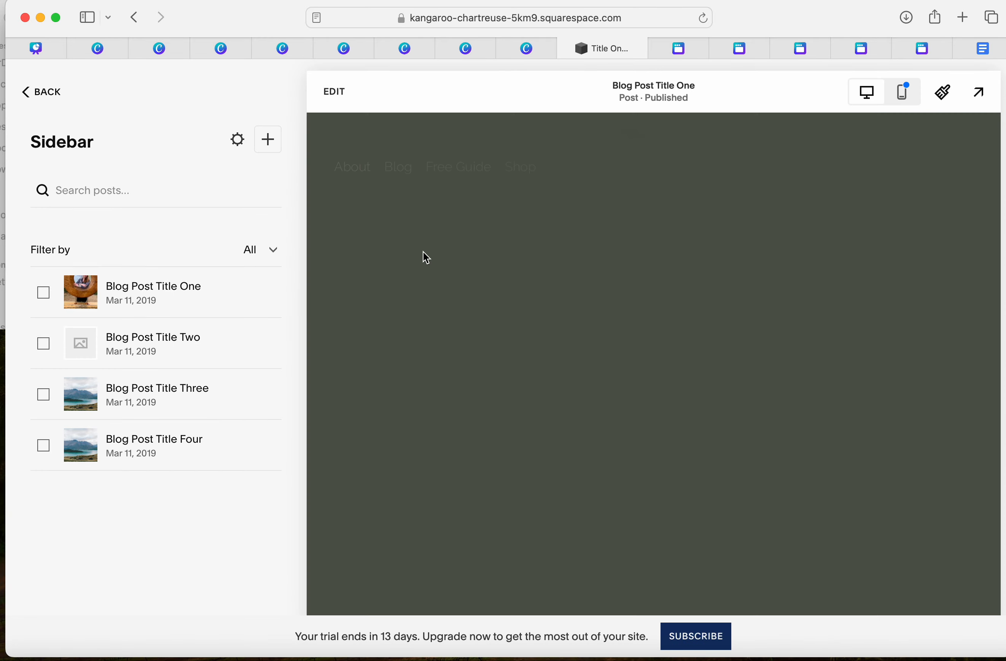
triple_click(638, 318)
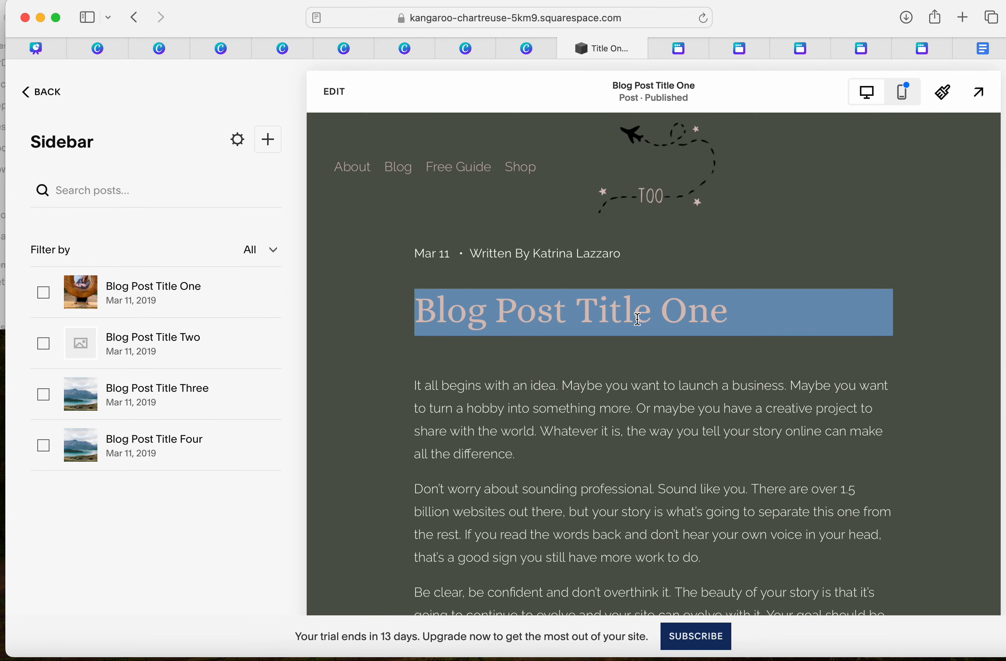